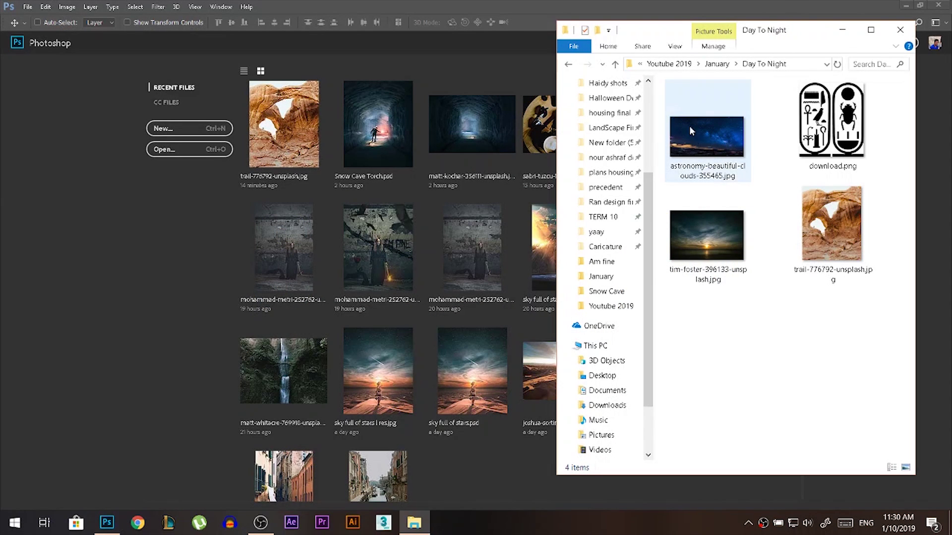
Step: Open trail-776792-unsplash.jpg from the Day To Night folder as a new document
left_click_drag(829, 238, 200, 212)
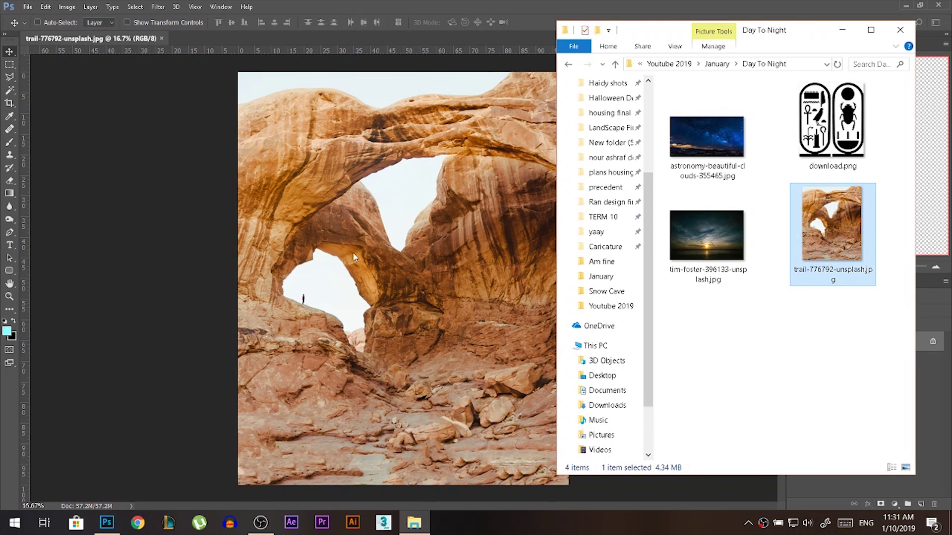
left_click(392, 248)
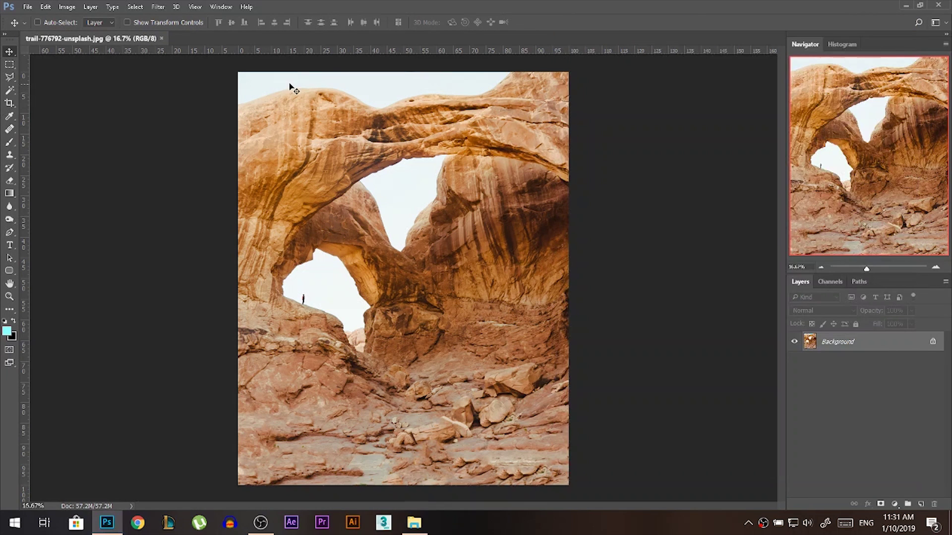
Step: Select the three sky areas around and inside the arches with the Magic Wand and hide them with an inverted layer mask
left_click(9, 90)
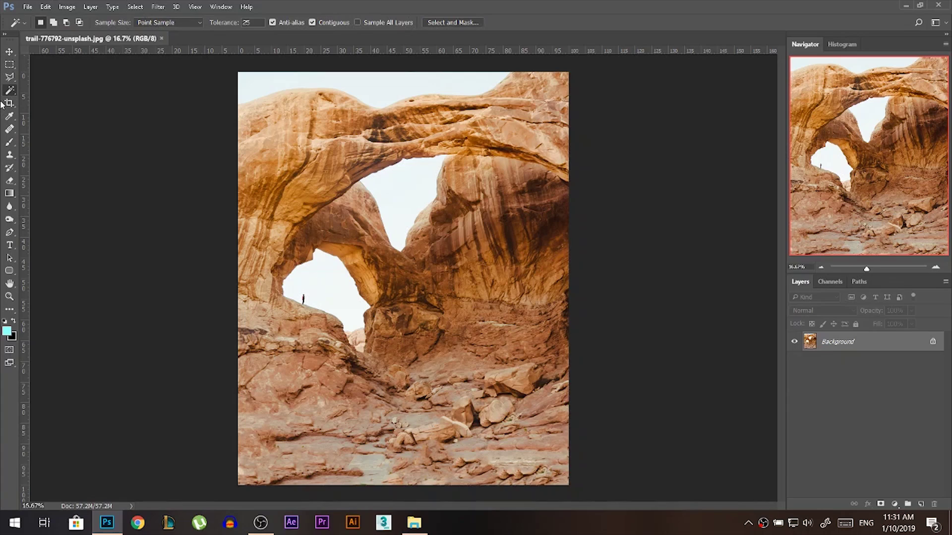
left_click(394, 88)
left_click(391, 185)
left_click(332, 280)
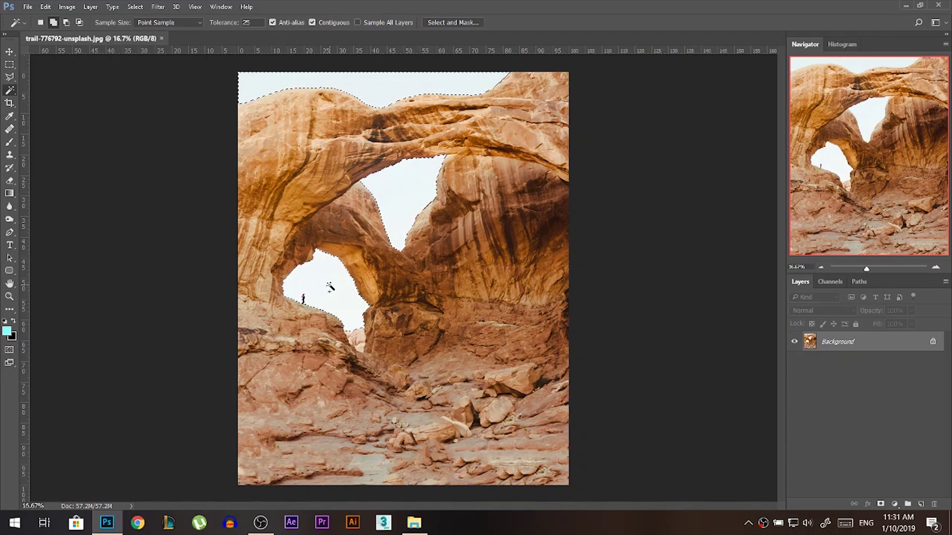
left_click(881, 504)
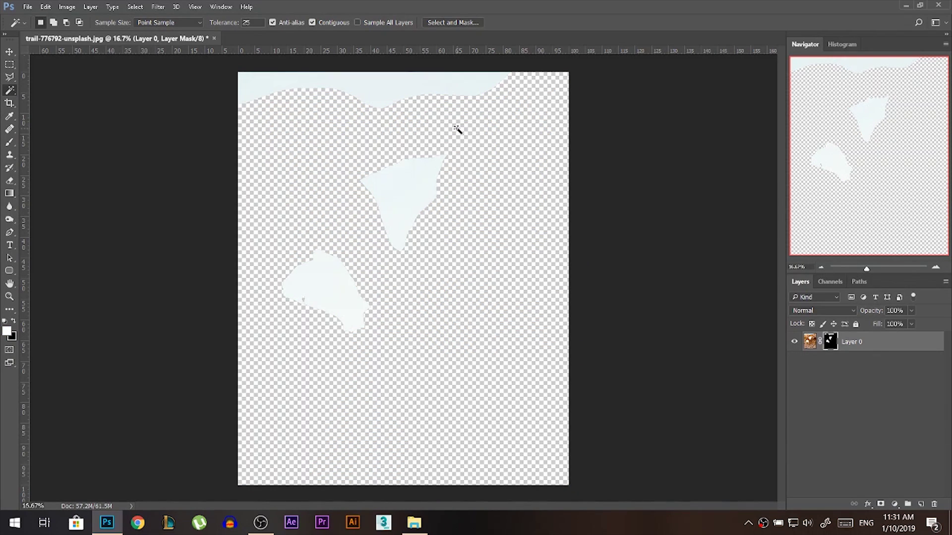
key("ctrl+i")
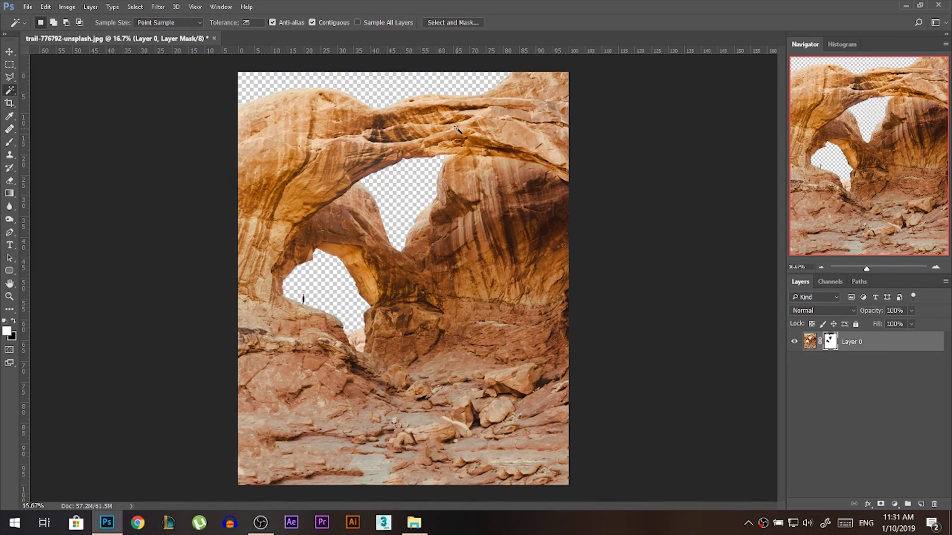
Step: Place tim-foster-396133-unsplash.jpg into the document and stretch it past the canvas sides to 91.91% width and 141.04% height
left_click(10, 53)
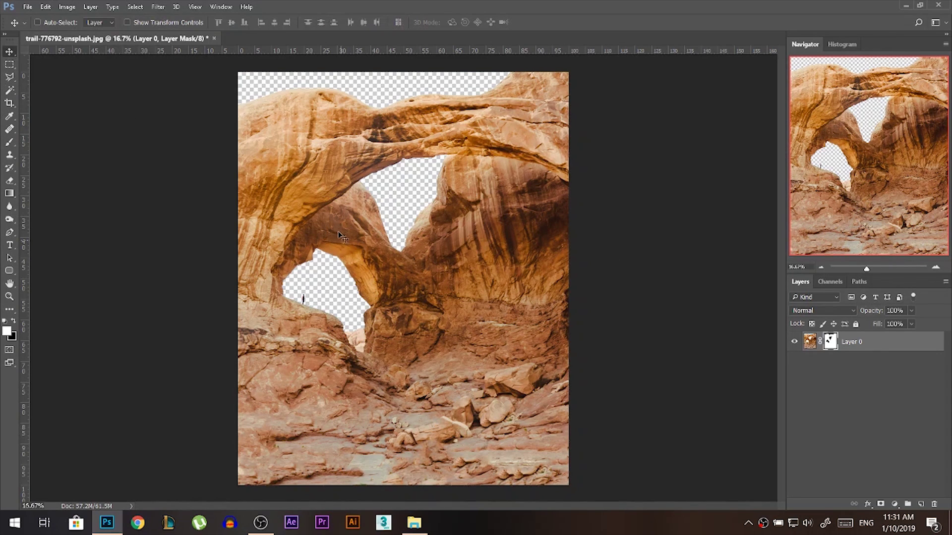
left_click(427, 529)
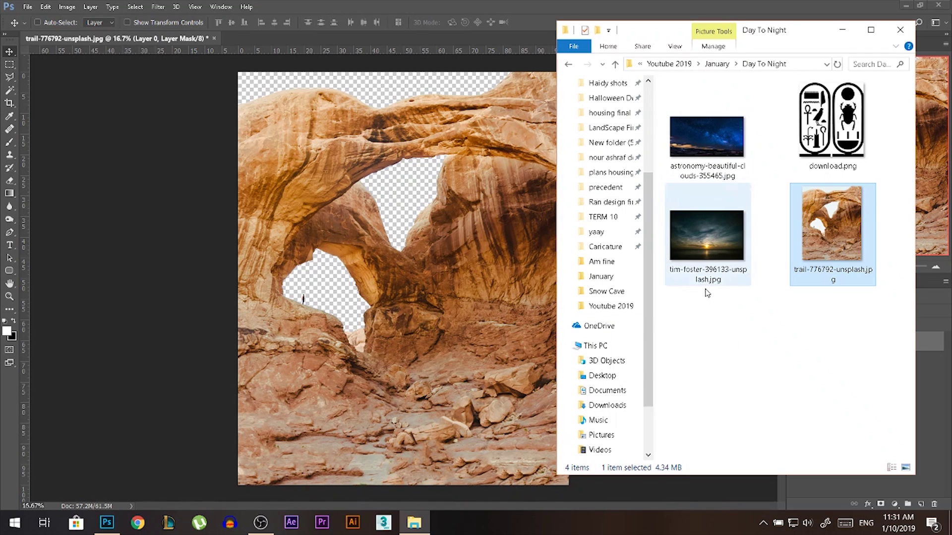
left_click_drag(706, 285, 403, 108)
left_click_drag(568, 105, 589, 90)
left_click_drag(535, 195, 535, 172)
key("Return")
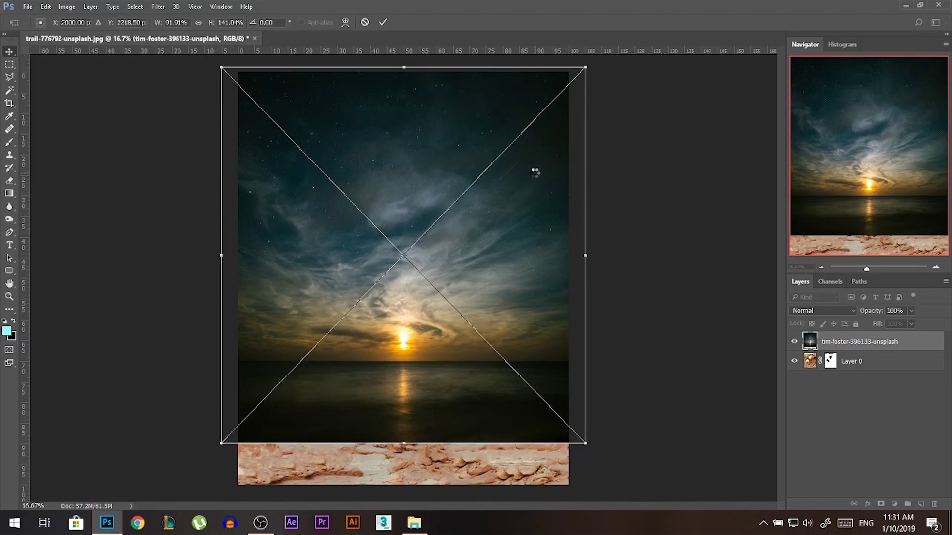
key("Return")
Step: Move the tim-foster sky layer beneath Layer 0 and shift it so its clouds fill the arch openings
left_click_drag(824, 341, 825, 366)
left_click_drag(527, 371, 499, 353)
left_click_drag(382, 316, 392, 317)
Step: Scale the tim-foster sky layer down from its upper-left corner to align with the canvas's upper edge
key("ctrl+t")
key("ctrl+minus")
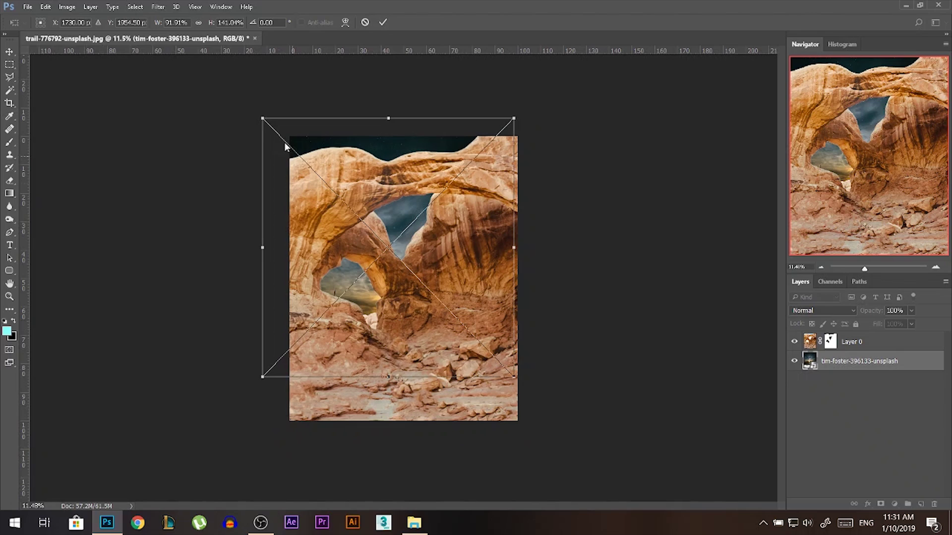
left_click_drag(265, 119, 283, 137)
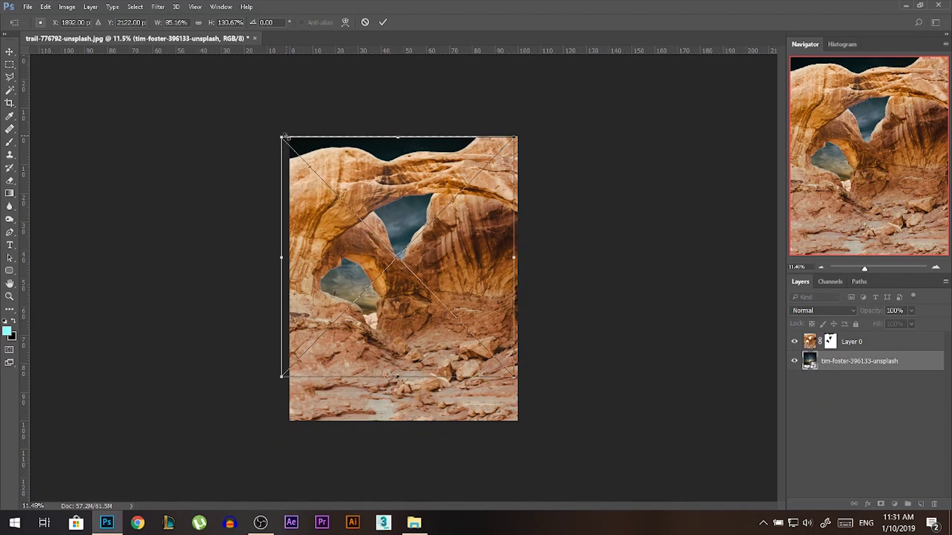
key("Return")
left_click(417, 250)
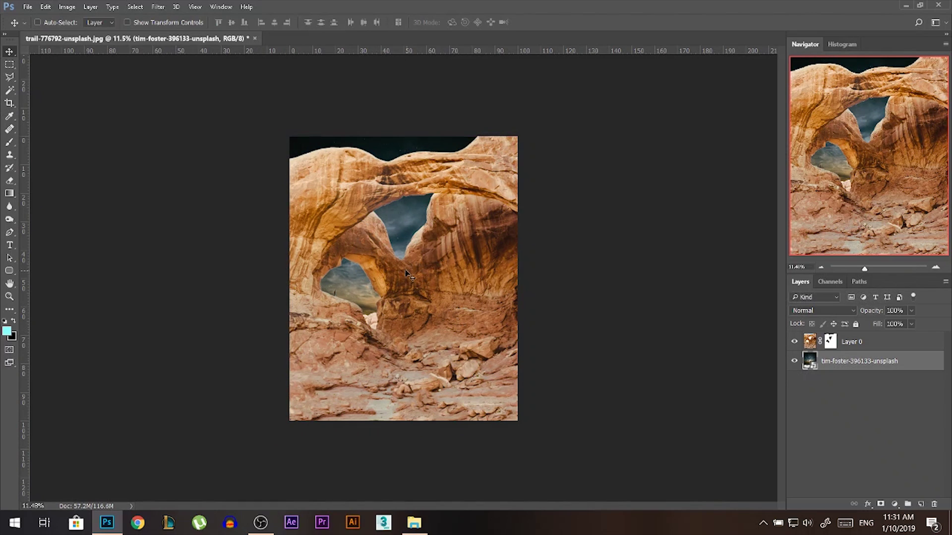
Step: Place astronomy-beautiful-clouds-355465.jpg between the two existing layers, enlarged and positioned to fill the sky openings with stars
scroll(422, 262, "up", 2)
key("alt+Tab")
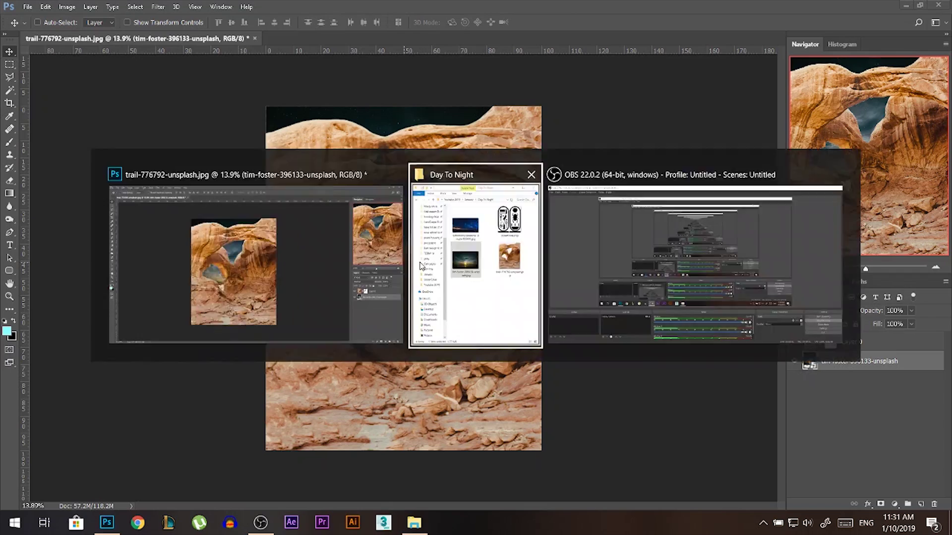
left_click_drag(669, 168, 533, 208)
left_click_drag(404, 208, 403, 111)
left_click_drag(274, 348, 254, 367)
left_click_drag(427, 318, 474, 333)
key("Return")
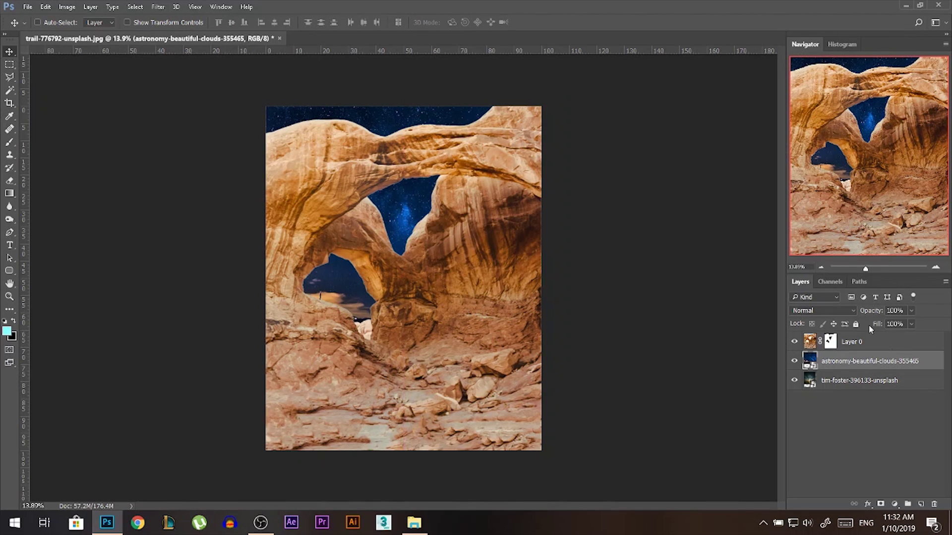
Step: Set the astronomy-beautiful-clouds layer's blending mode to Overlay and rasterize the layer
left_click(823, 310)
left_click(807, 183)
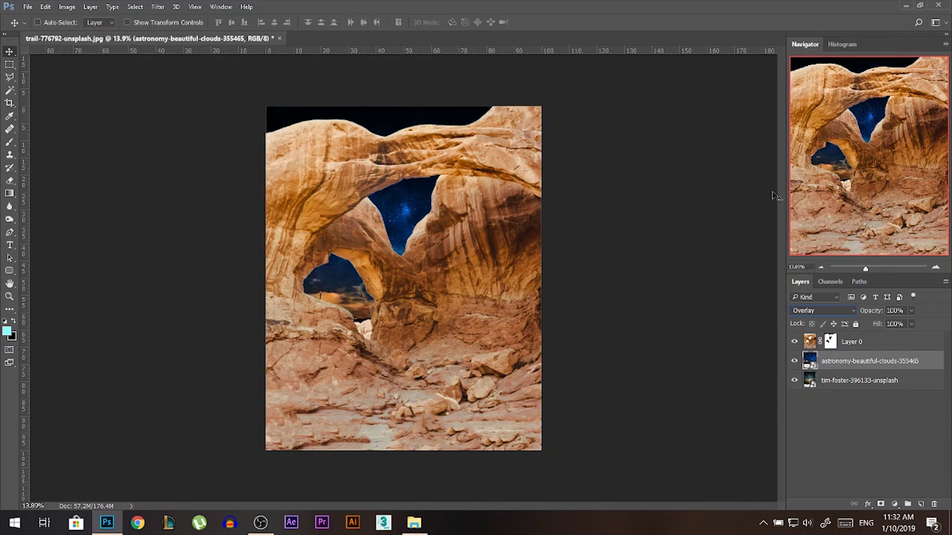
key("e")
left_click(436, 226)
left_click(466, 203)
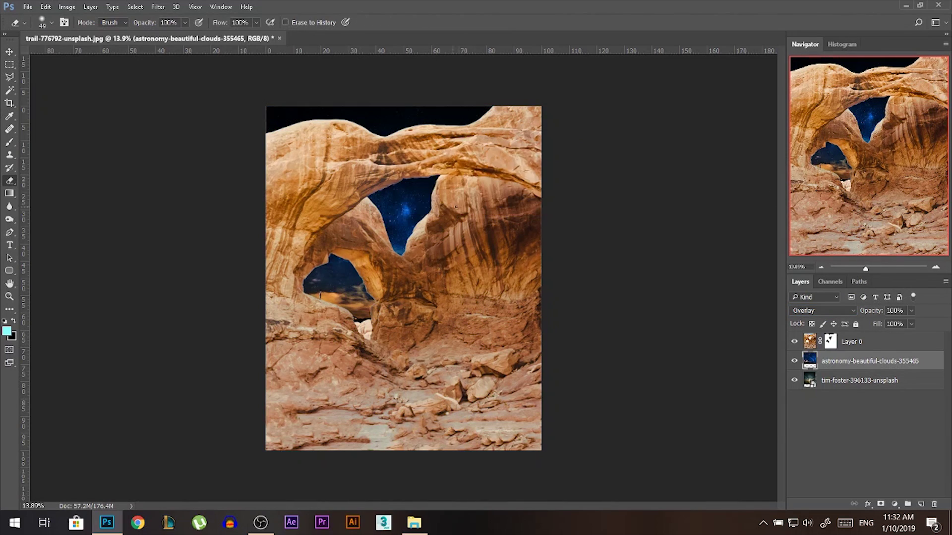
Step: Rasterize the tim-foster sky layer and reselect the astronomy-beautiful-clouds layer
scroll(587, 285, "up", 4)
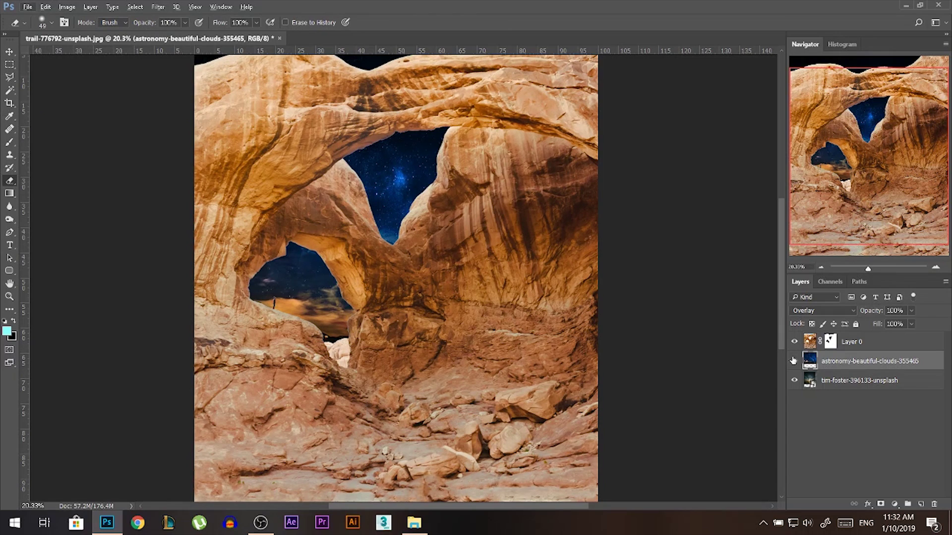
right_click(842, 377)
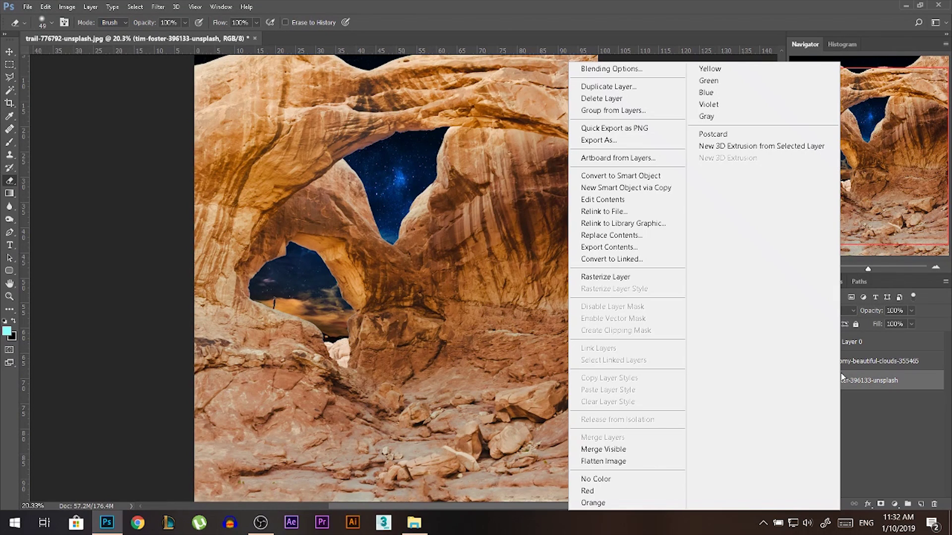
left_click(624, 274)
left_click(844, 359)
Step: Compare the sky with and without the starry Overlay layer
left_click(795, 361)
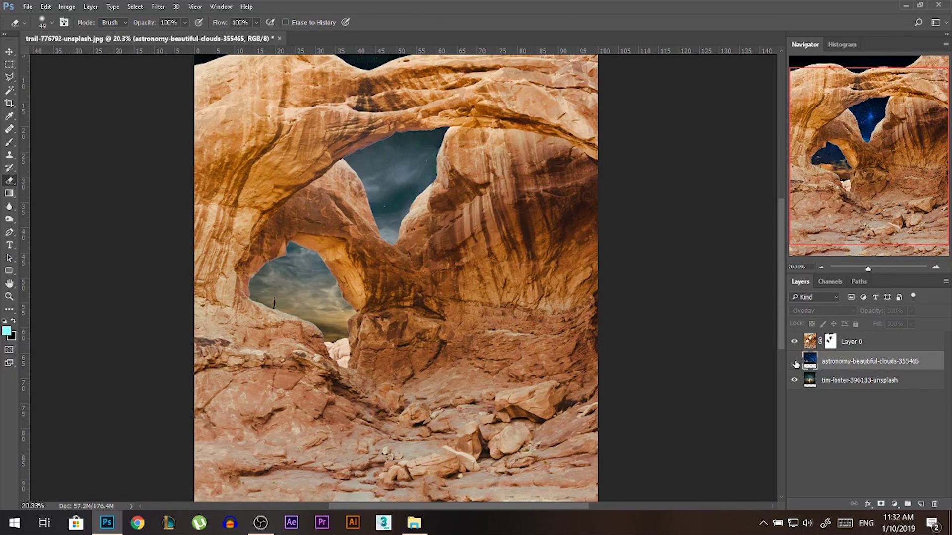
left_click(794, 361)
left_click(794, 361)
left_click(794, 361)
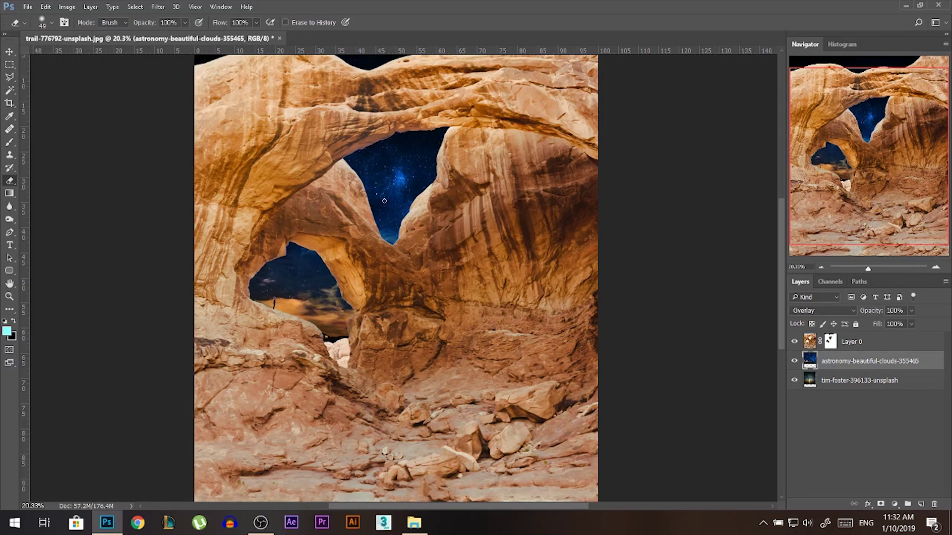
Step: Lighten the starry sky layer with a Curves adjustment, raising the black point's output to 83
left_click(69, 7)
mouse_move(90, 35)
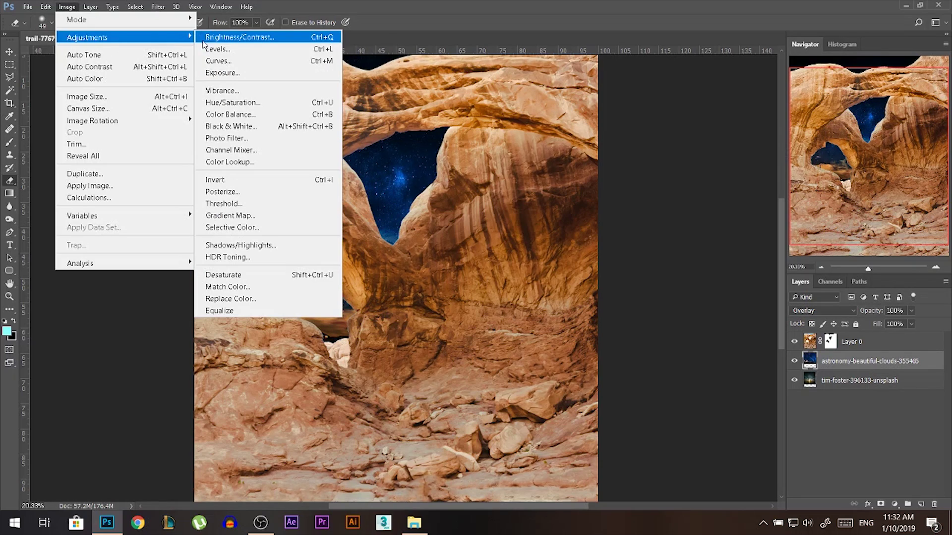
left_click(253, 59)
left_click_drag(636, 218, 636, 179)
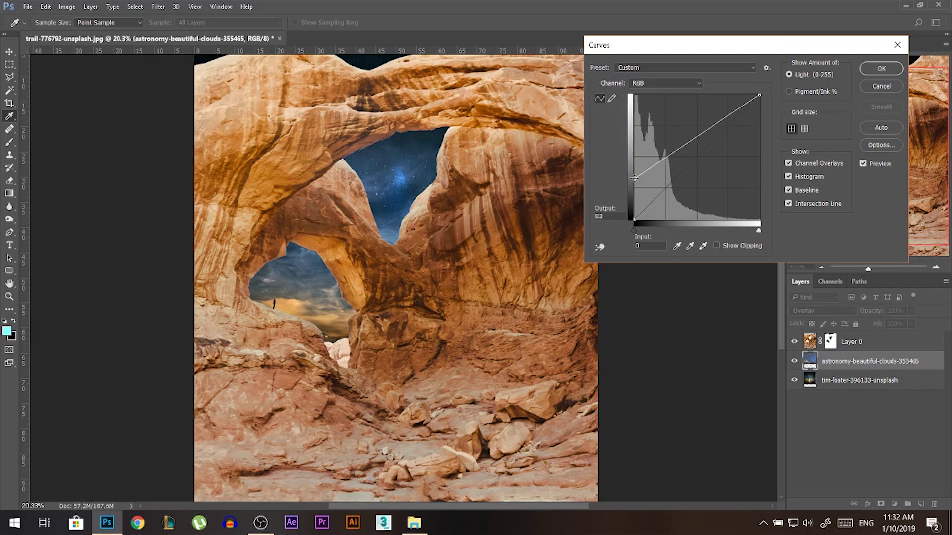
left_click(881, 71)
key("e")
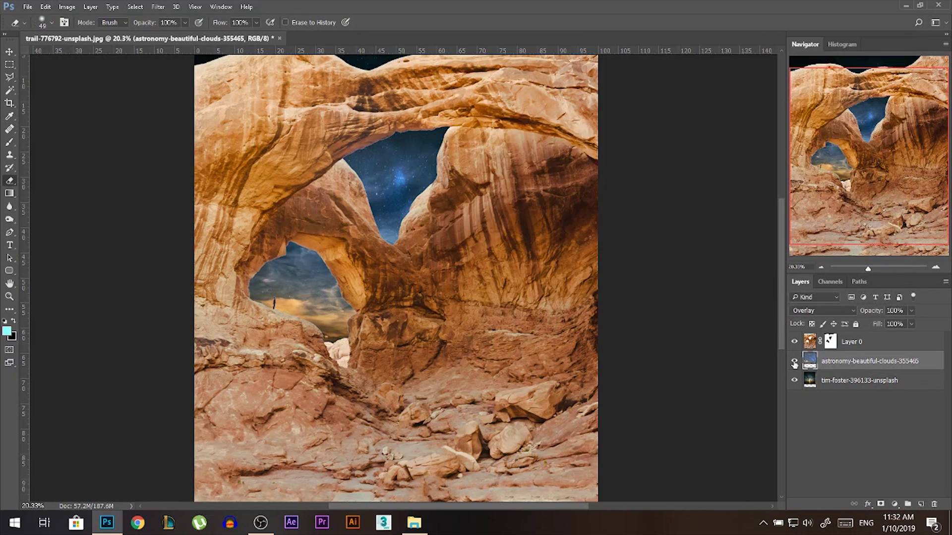
left_click(794, 364)
Step: Group the astronomy-beautiful-clouds and tim-foster sky layers together
left_click(9, 51)
scroll(377, 280, "down", 4)
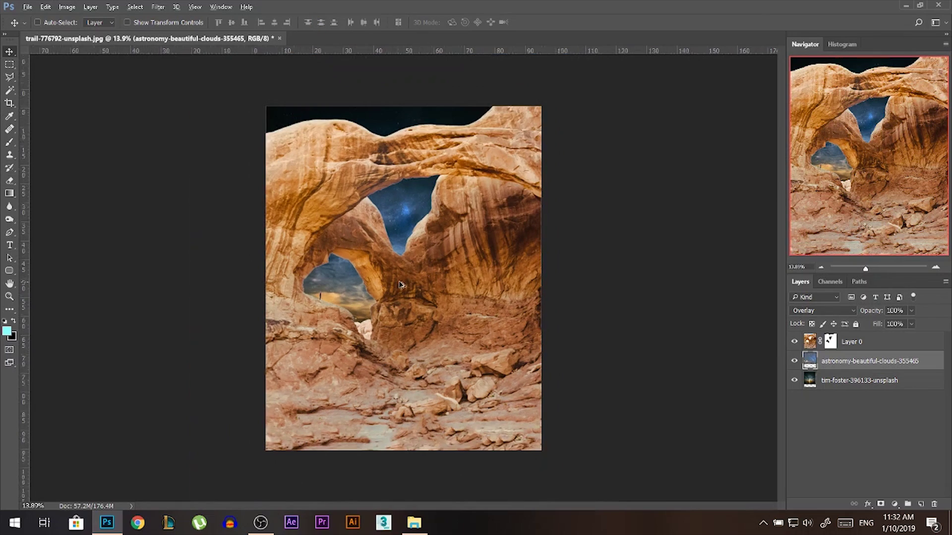
scroll(382, 297, "up", 1)
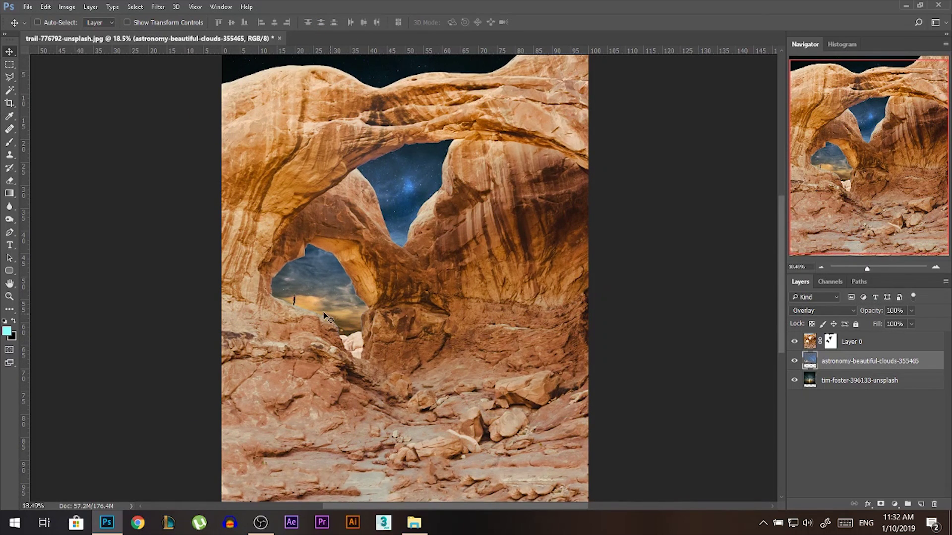
left_click(454, 183, "ctrl")
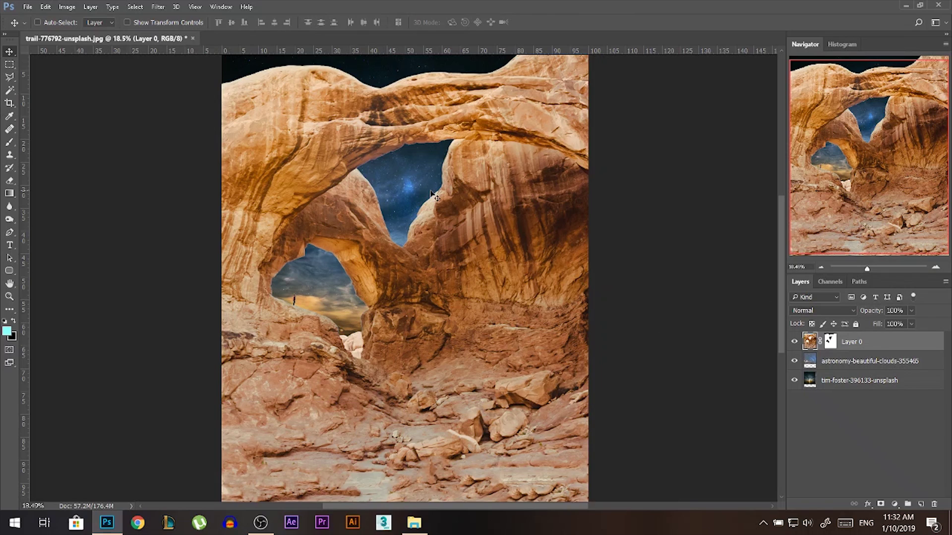
scroll(429, 193, "down", 1)
left_click(871, 365)
left_click(871, 365)
left_click(860, 380, "shift")
key("ctrl+g")
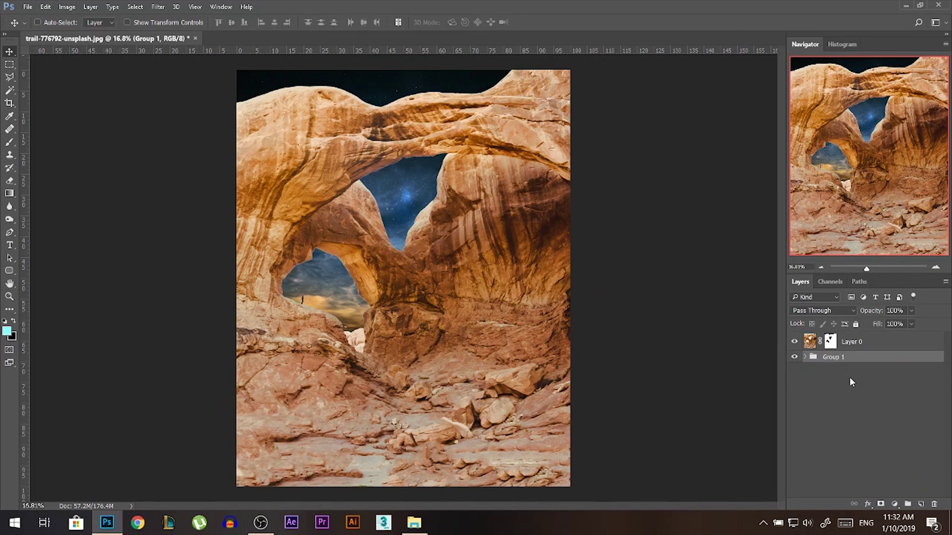
Step: Rename the new layer group Sky and the masked rock layer Mountain
double_click(832, 358)
type("Sky")
key("Return")
left_click(860, 343)
double_click(852, 342)
type("Mountain")
key("Return")
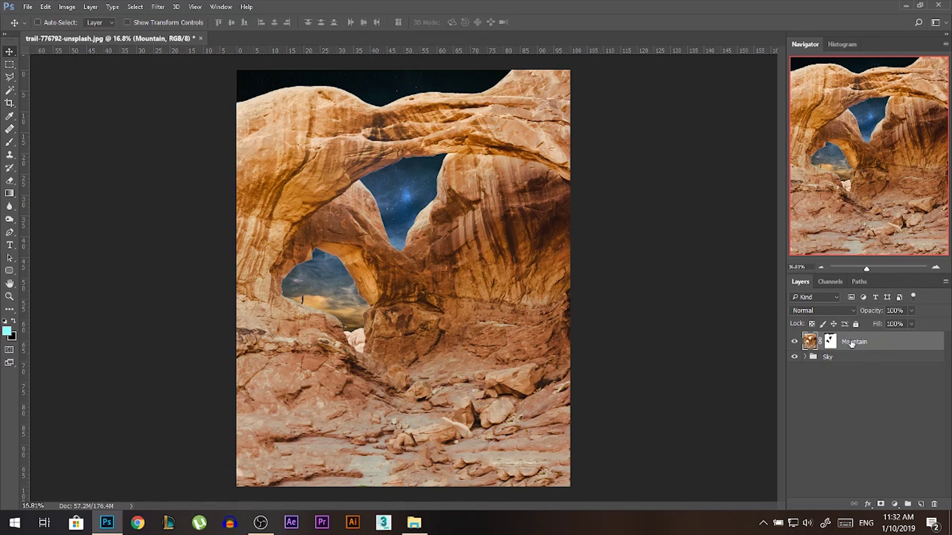
left_click_drag(401, 290, 452, 292)
key("ctrl+z")
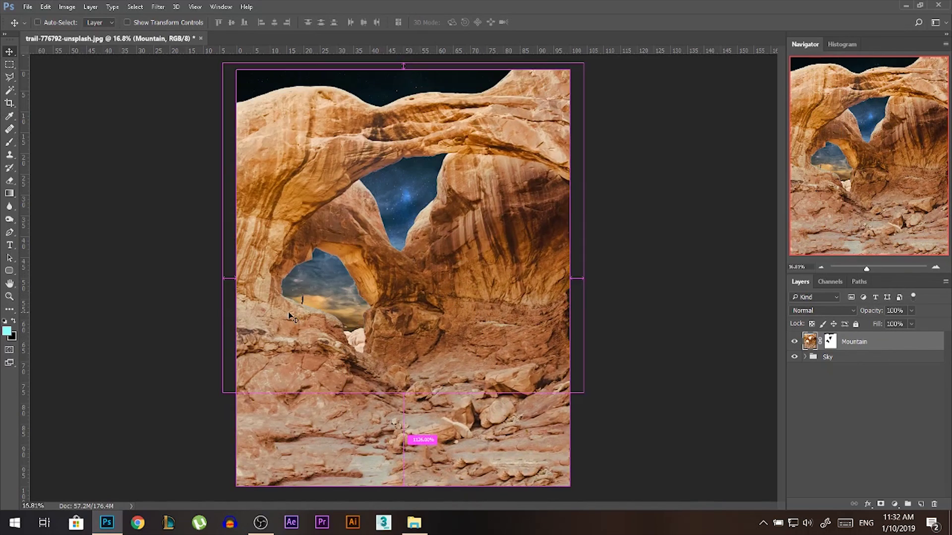
key("ctrl")
left_click(405, 195, "ctrl")
left_click(460, 250, "ctrl")
left_click(805, 356)
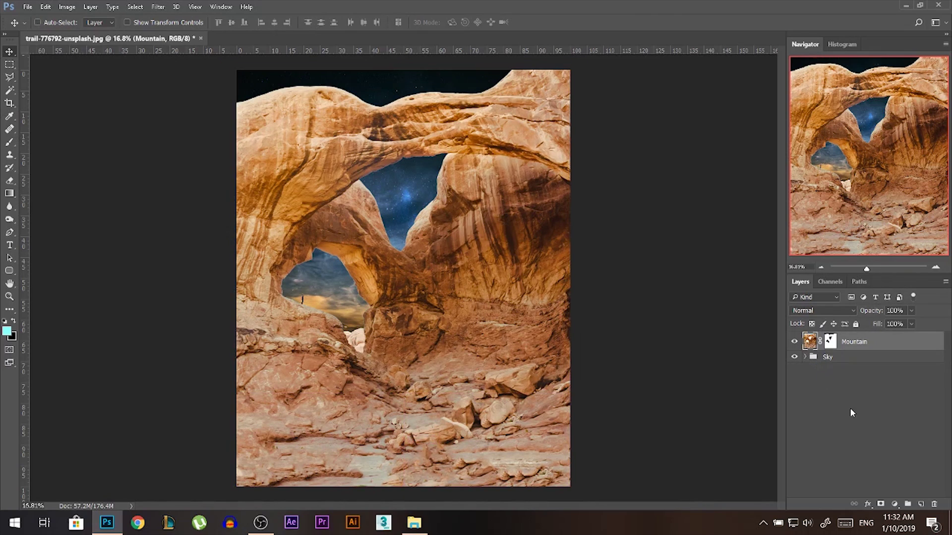
Step: Add a Black & White adjustment layer with the Default preset above the Mountain layer
left_click(895, 505)
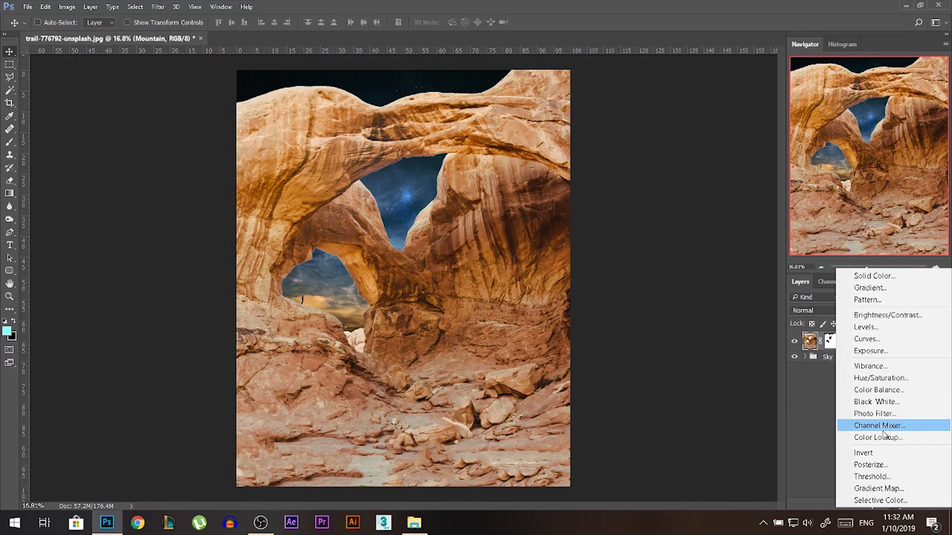
left_click(887, 402)
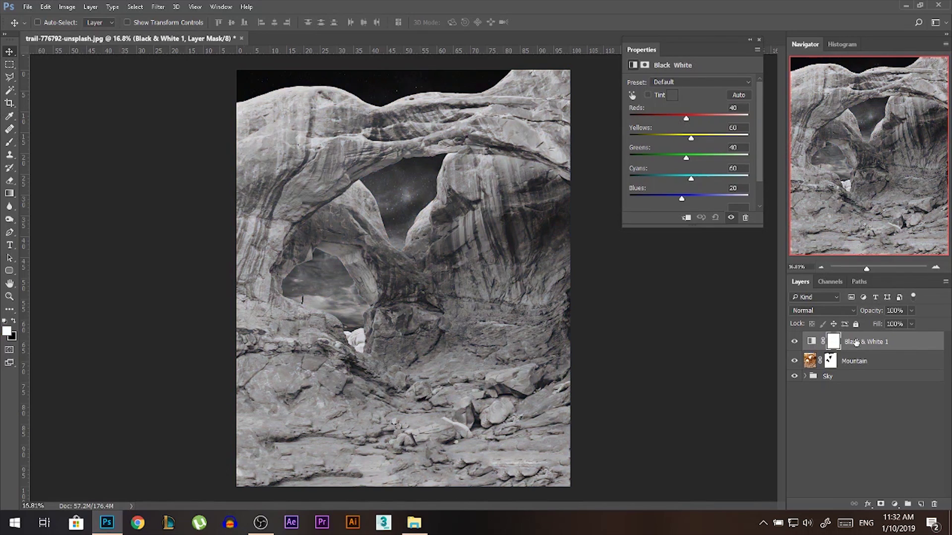
left_click(759, 41)
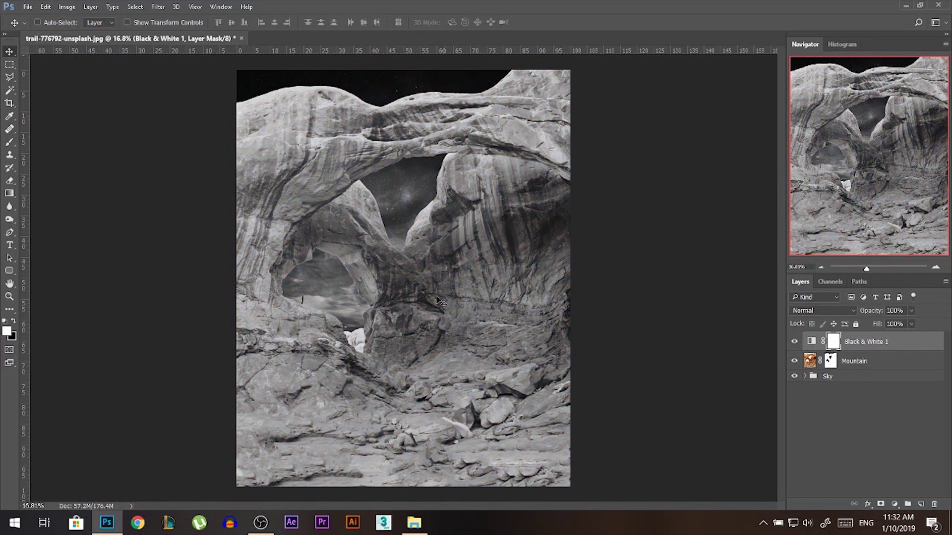
scroll(386, 228, "up", 3)
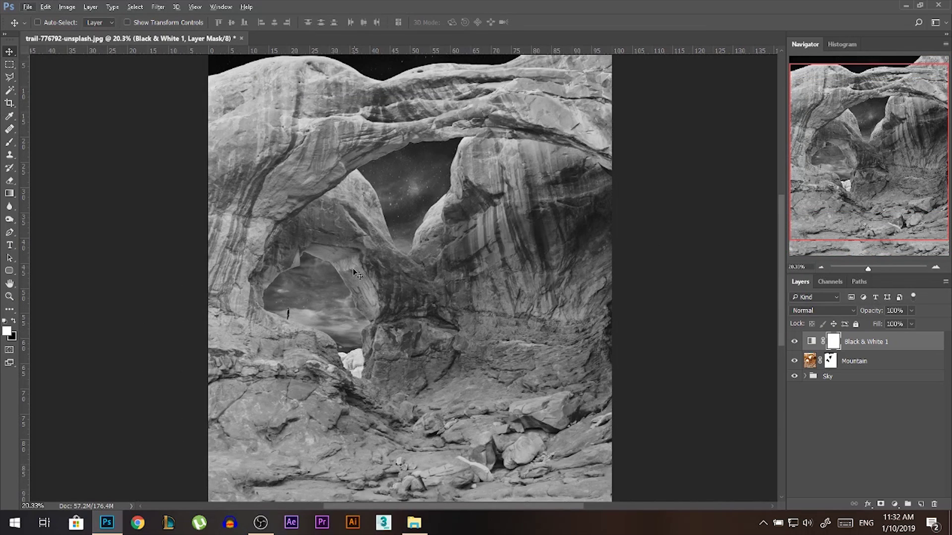
scroll(353, 270, "down", 2)
scroll(327, 303, "up", 2)
scroll(342, 306, "up", 1)
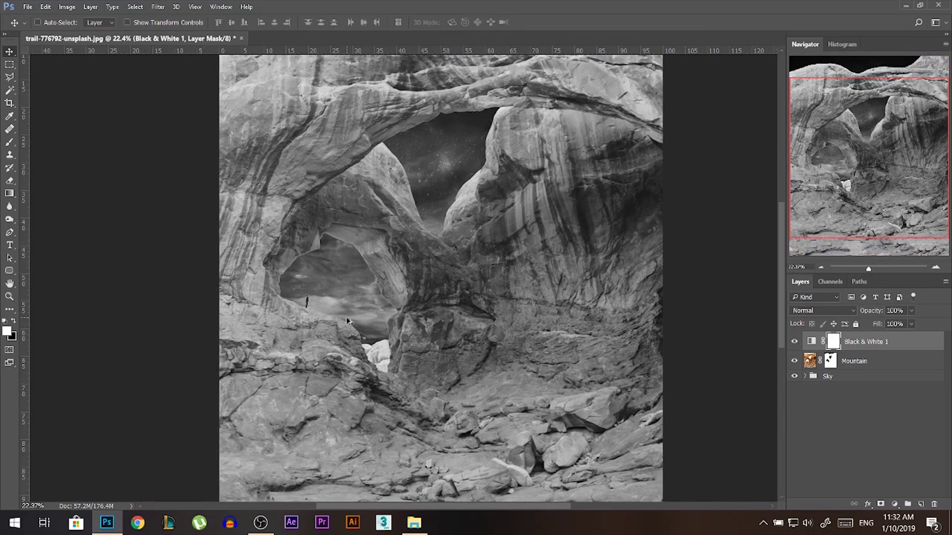
Step: Add a Curves adjustment layer clipped to the Mountain layer and pull the curve down in the shadows
scroll(347, 321, "down", 2)
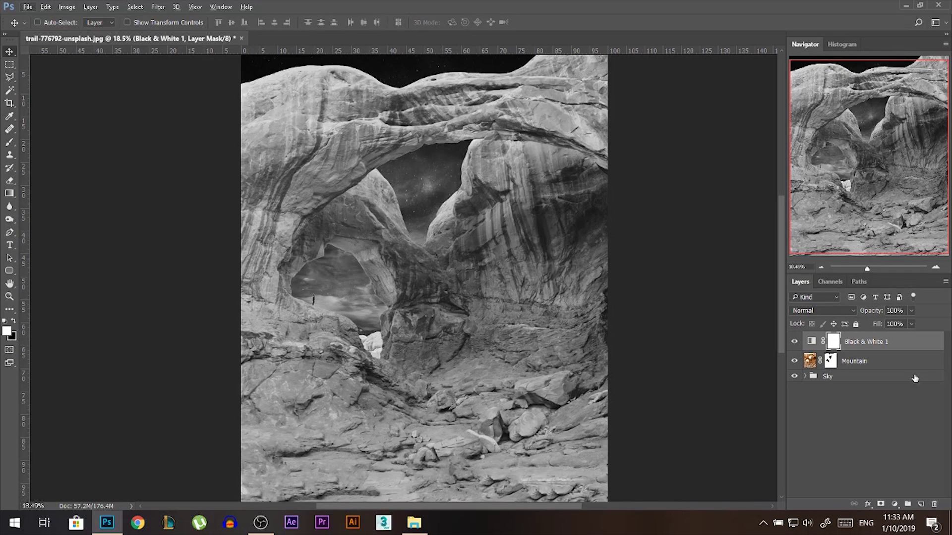
left_click(861, 362)
left_click(894, 504)
left_click(867, 336)
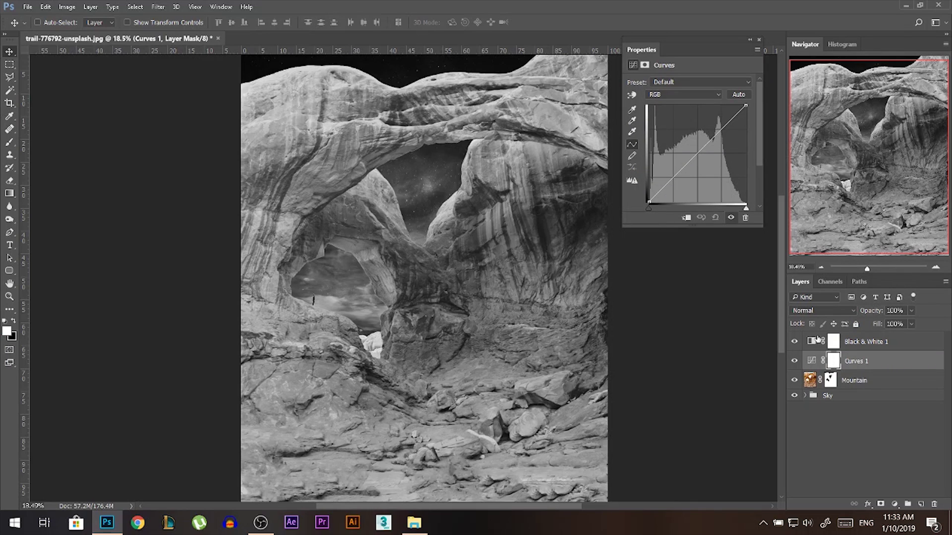
left_click(686, 217)
mouse_move(673, 180)
left_mouse_down()
mouse_move(716, 191)
mouse_move(676, 180)
mouse_move(674, 197)
left_mouse_up()
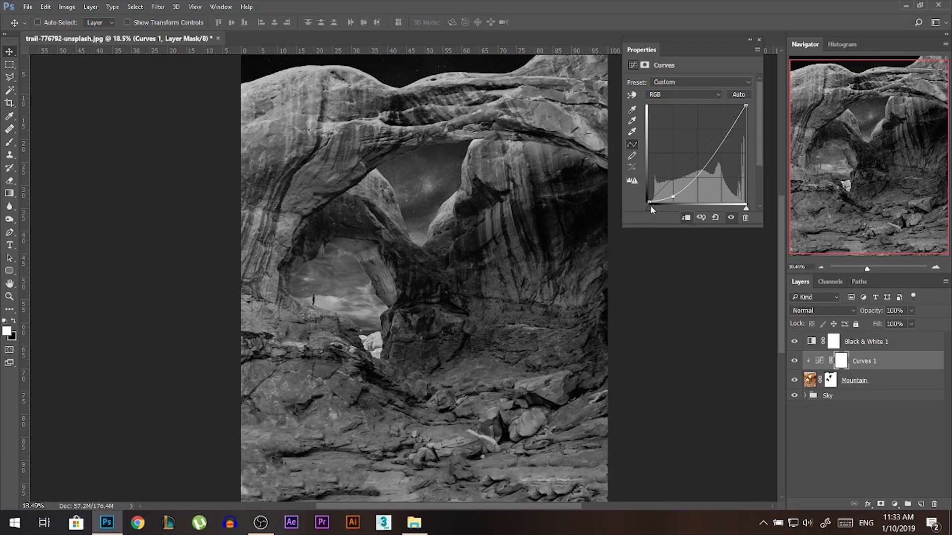
Step: Lift the Mountain curve's black point slightly, pull its upper midtones down and lower the white point to darken the rocks strongly
left_click_drag(648, 202, 642, 199)
left_click_drag(725, 141, 727, 159)
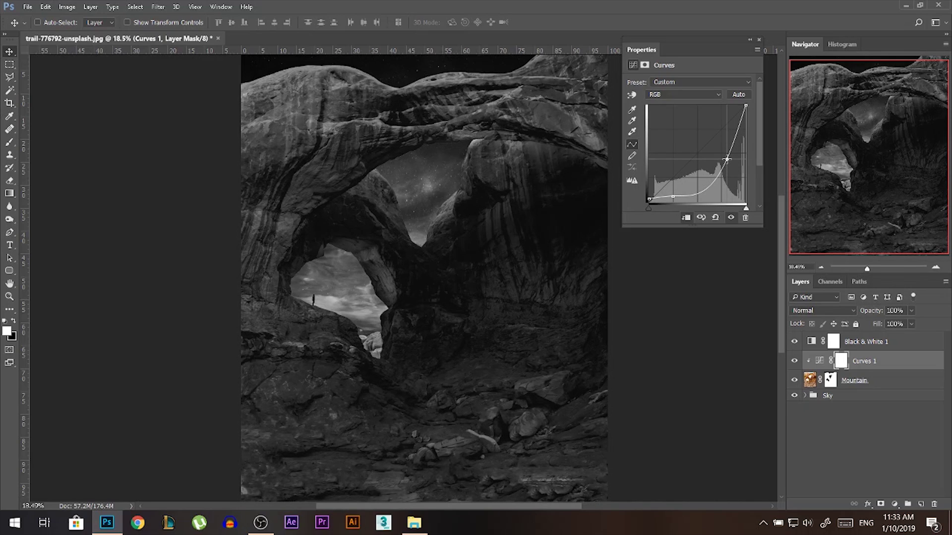
left_click_drag(747, 107, 728, 181)
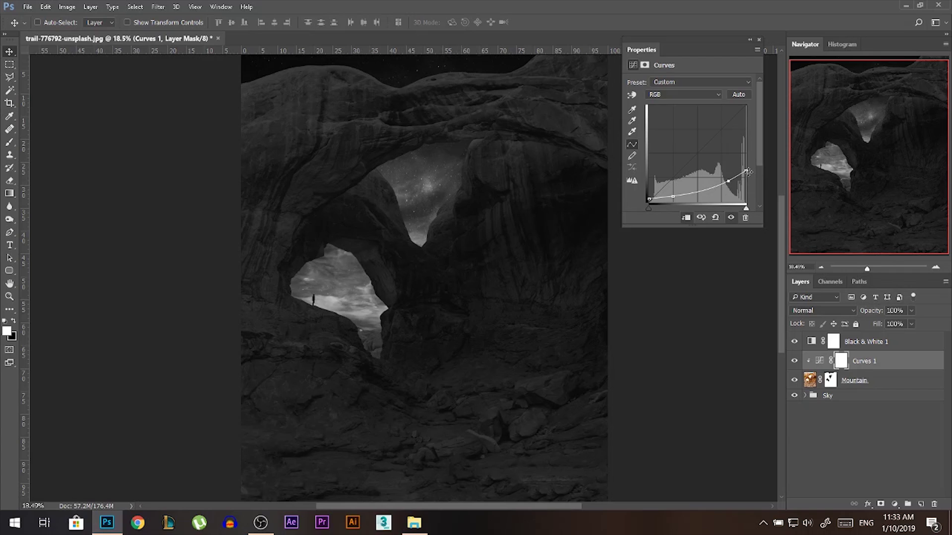
Step: Refine the Mountain curve by raising the white point output to about half and lifting the midtones slightly
left_click_drag(729, 182, 727, 159)
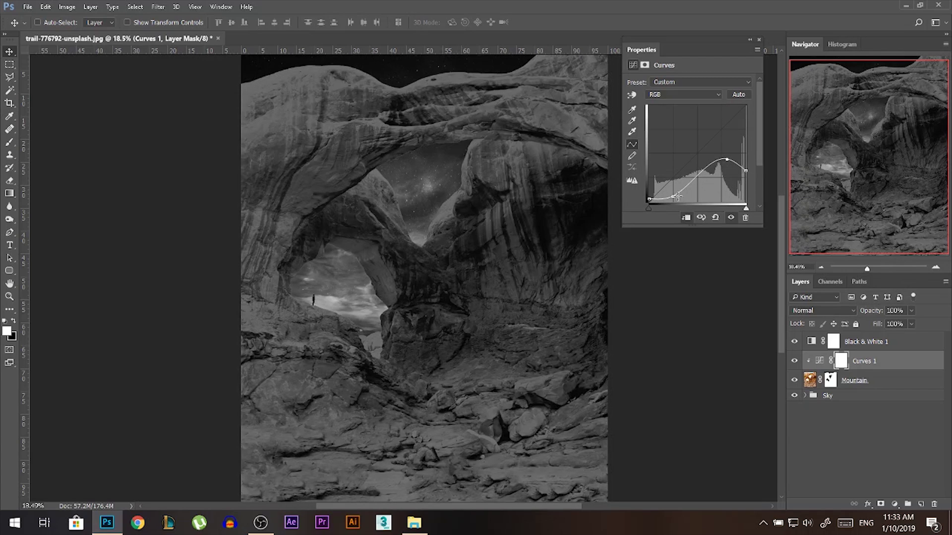
key("ctrl+z")
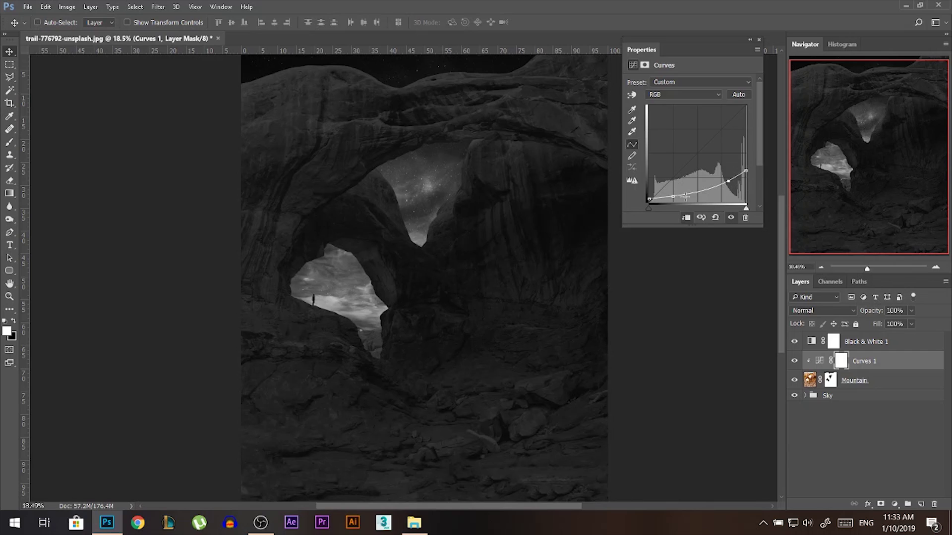
left_click_drag(744, 170, 748, 164)
left_click(673, 198)
left_click_drag(746, 165, 746, 154)
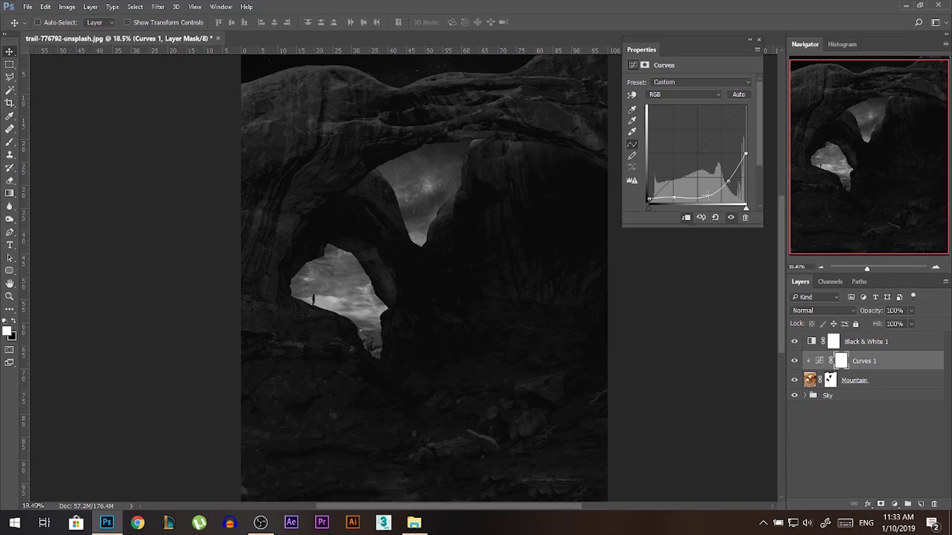
left_click_drag(705, 196, 704, 193)
left_click(759, 39)
scroll(478, 230, "down", 3)
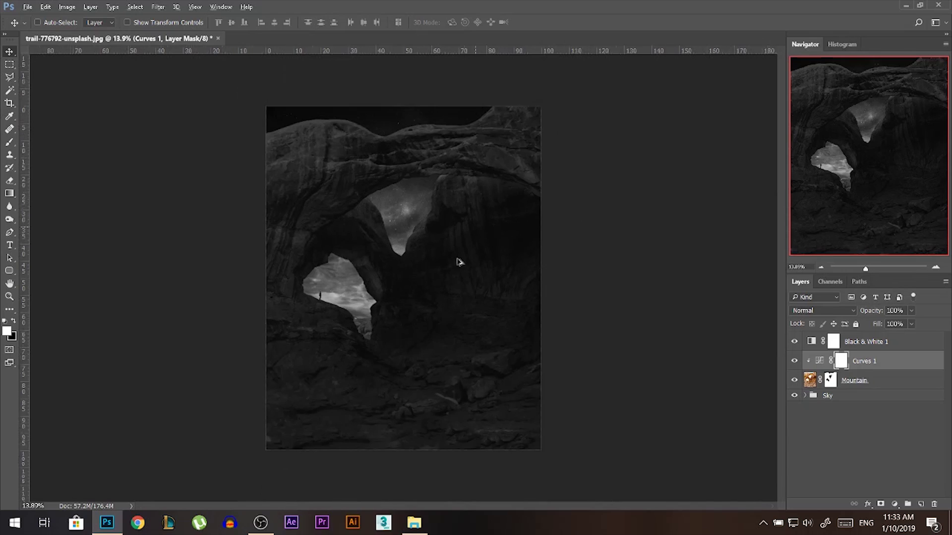
scroll(376, 291, "up", 4)
scroll(409, 281, "down", 2)
left_click(795, 361)
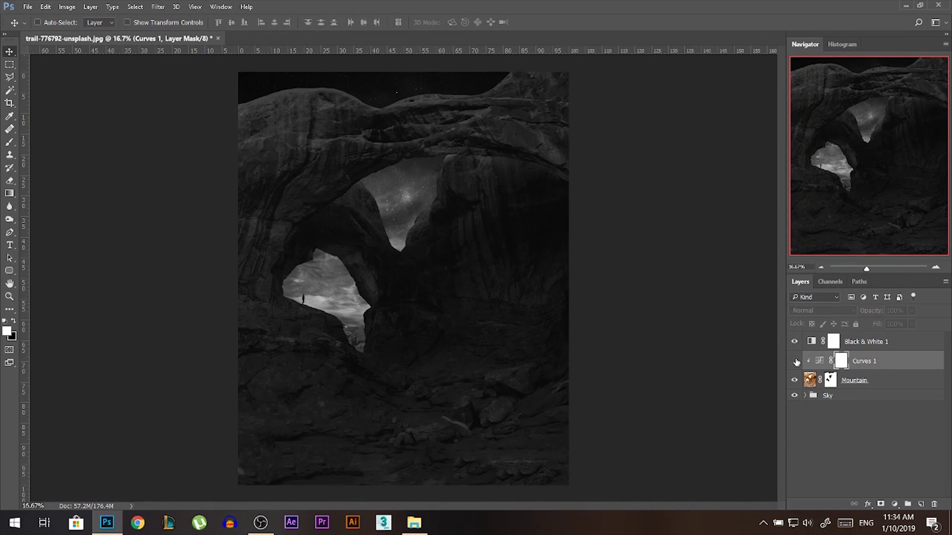
left_click(794, 361)
Step: Lasso the bright distant rocks in the gap below the small arch opening and fill them with black on the Mountain mask
scroll(340, 365, "up", 3)
scroll(342, 366, "up", 5)
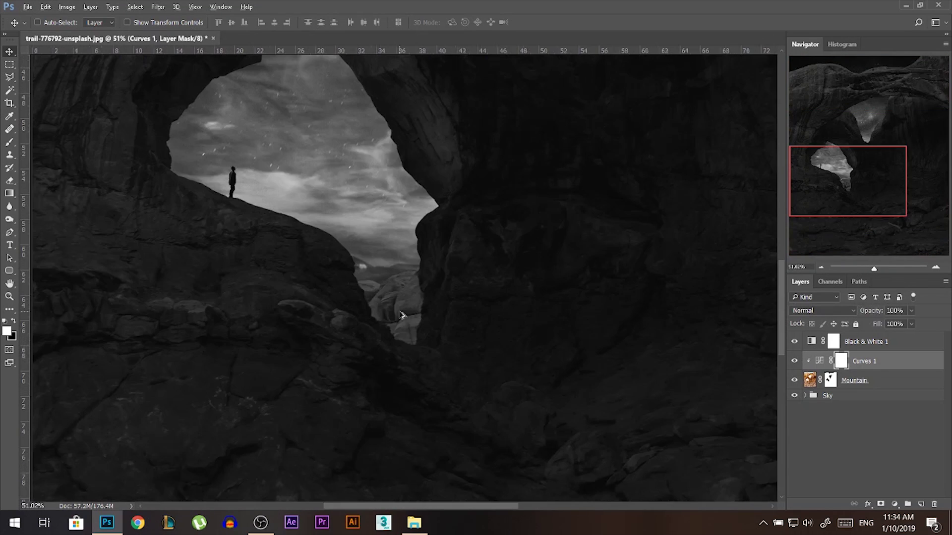
right_click(10, 77)
left_click(34, 79)
mouse_move(437, 243)
left_mouse_down()
mouse_move(449, 288)
mouse_move(435, 381)
mouse_move(389, 370)
mouse_move(342, 310)
mouse_move(365, 166)
mouse_move(411, 154)
left_mouse_up()
mouse_move(342, 308)
left_mouse_down()
mouse_move(318, 262)
mouse_move(322, 224)
mouse_move(364, 149)
mouse_move(381, 157)
left_mouse_up()
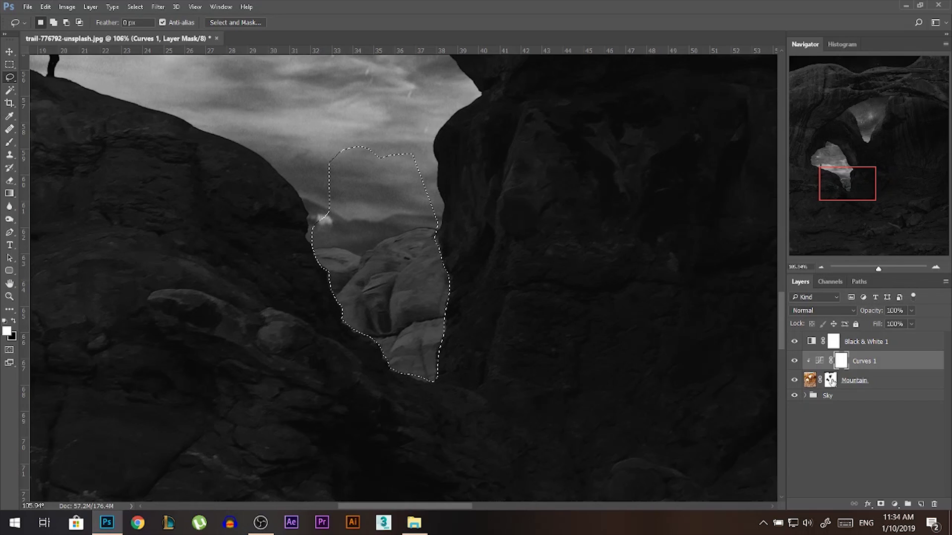
left_click(831, 381)
left_click(4, 322)
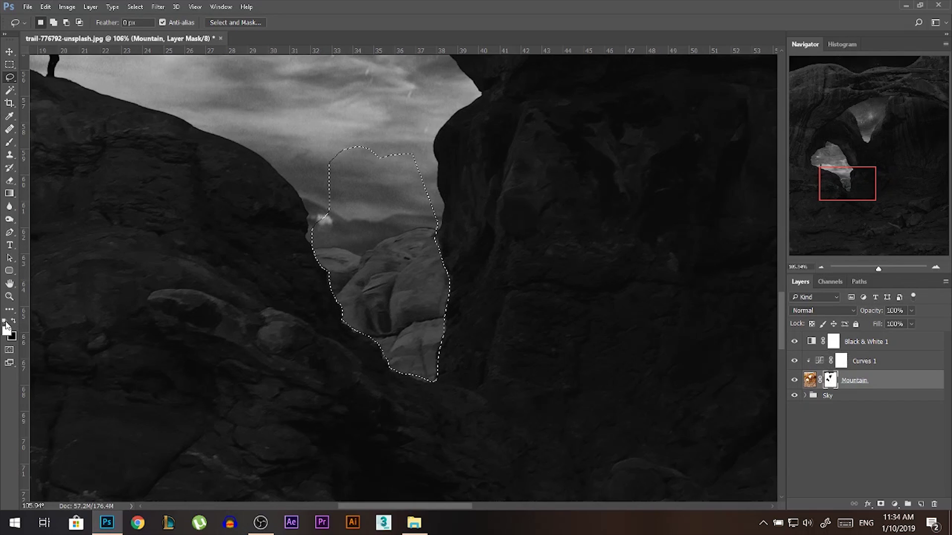
key("alt+BackSpace")
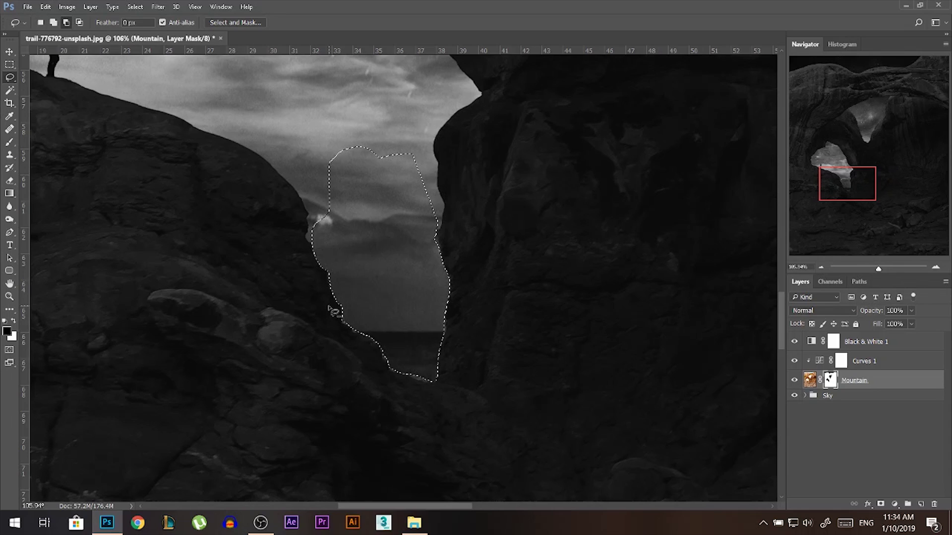
key("ctrl+d")
key("v")
key("ctrl+0")
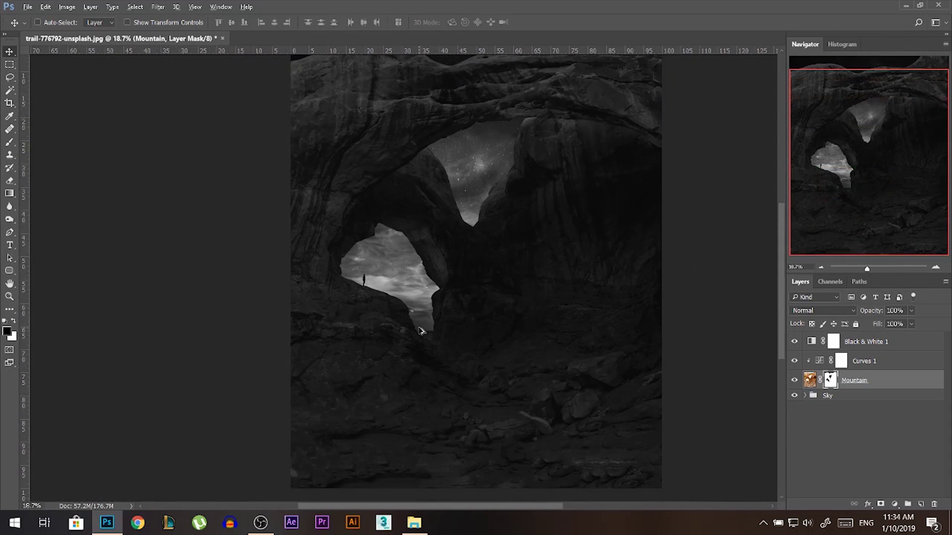
Step: Reduce the Curves 1 layer's opacity to 90%
scroll(421, 330, "down", 1)
left_click(794, 362)
left_click(794, 361)
left_click(794, 362)
left_click(795, 362)
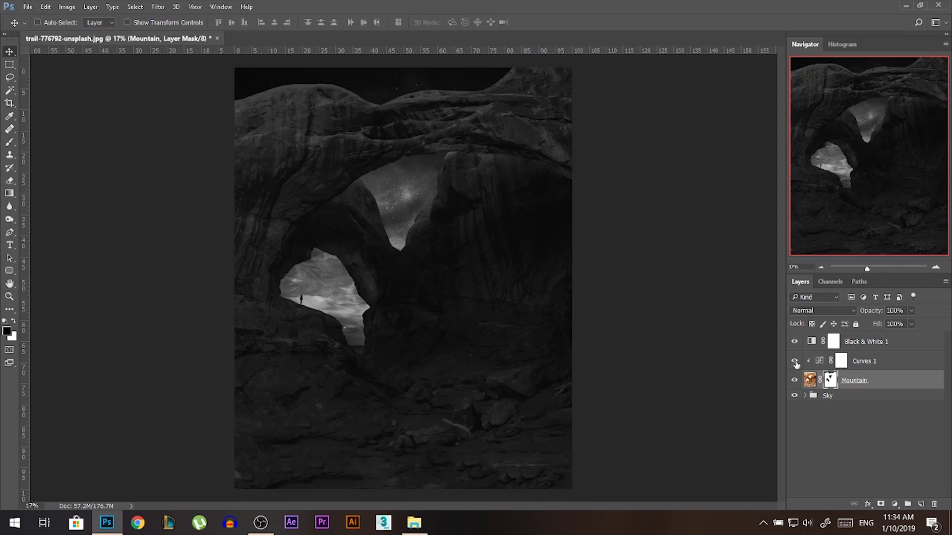
left_click(849, 360)
left_click_drag(876, 311, 875, 312)
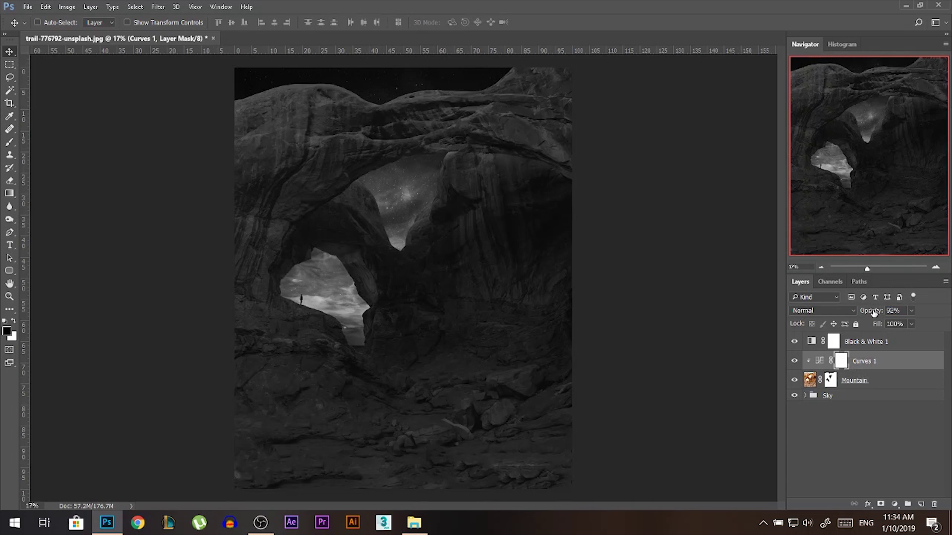
left_click(889, 312)
type("90")
scroll(372, 322, "up", 1)
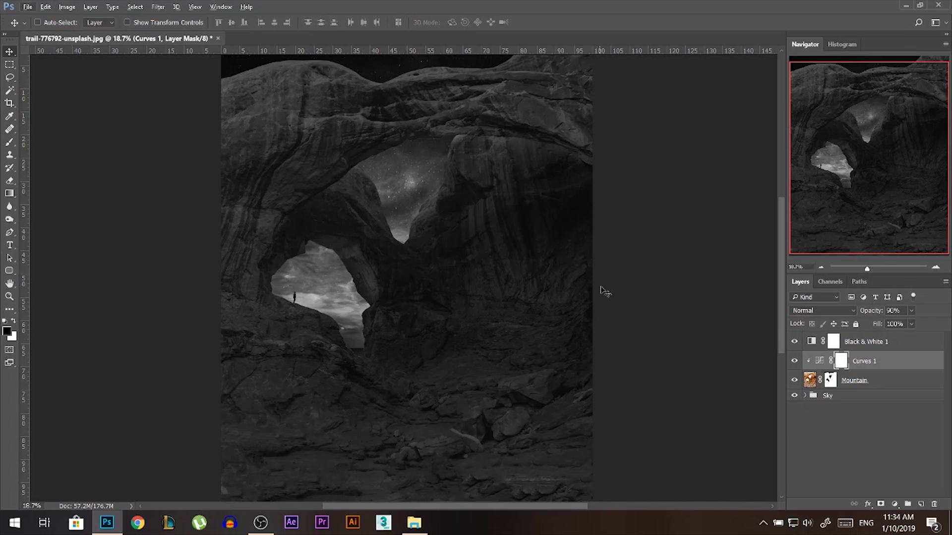
Step: Compare the image with and without the Black & White adjustment layer, and delete that layer
left_click(795, 342)
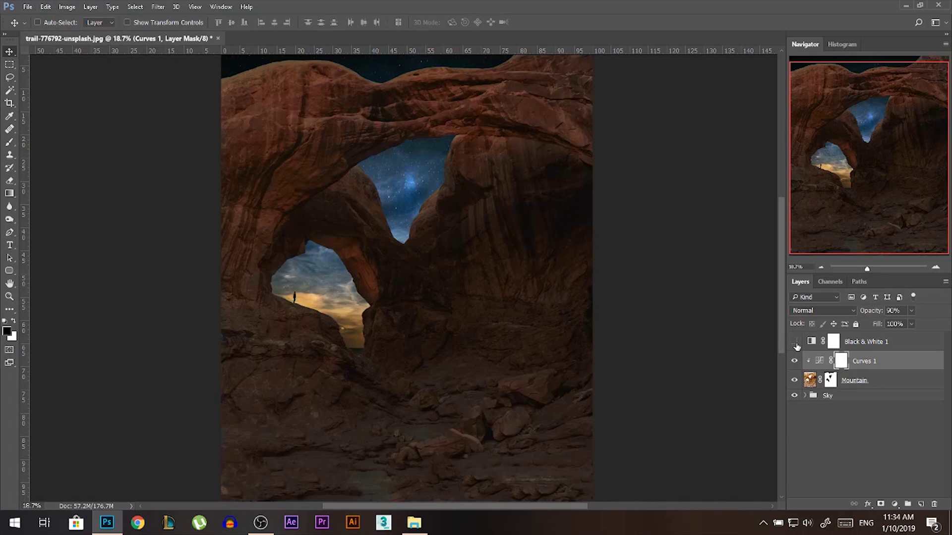
left_click(795, 343)
left_click(796, 343)
left_click(836, 343)
key("Delete")
scroll(372, 322, "down", 1)
scroll(333, 213, "up", 1)
scroll(283, 234, "down", 1)
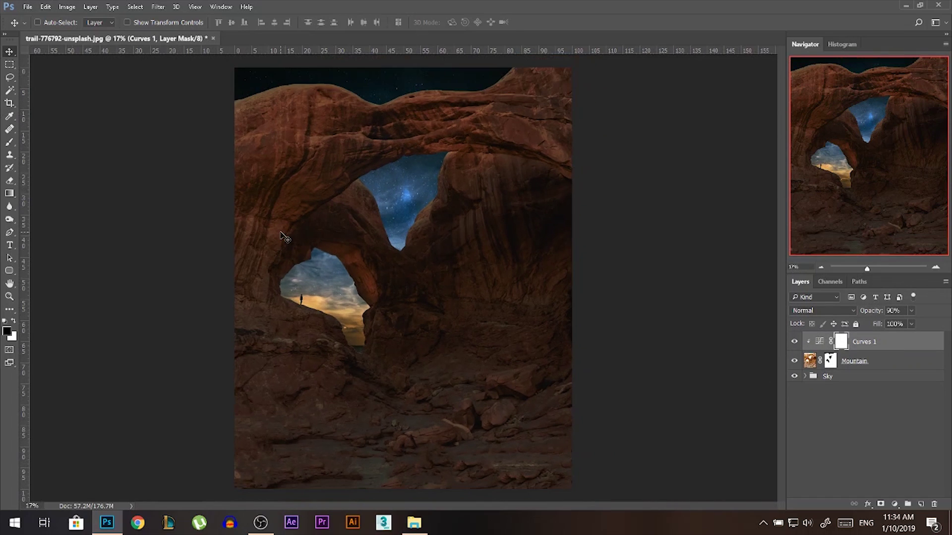
Step: Add a clipped Hue/Saturation adjustment directly above the Mountain layer and lower the Reds saturation to about -71
left_click(297, 191, "ctrl")
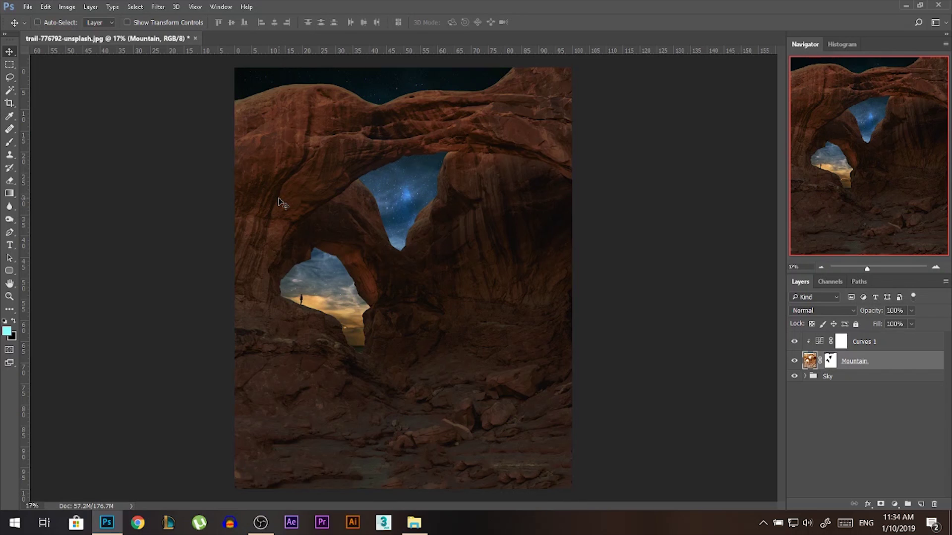
scroll(343, 275, "up", 1)
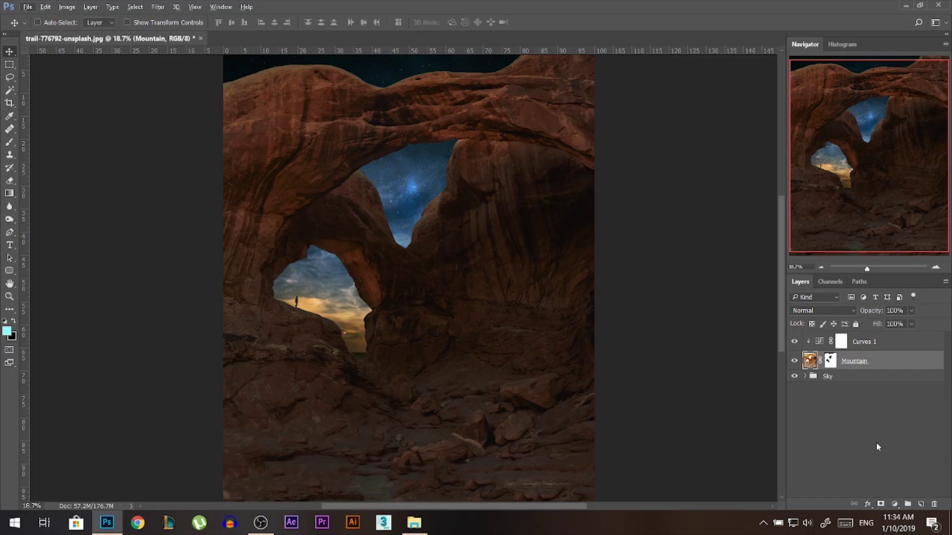
left_click(894, 504)
left_click(882, 372)
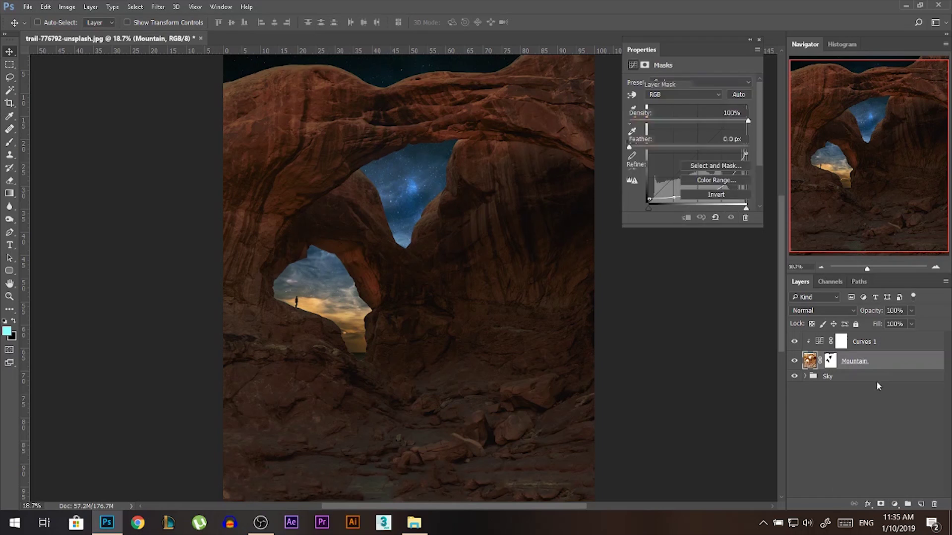
left_click(680, 96)
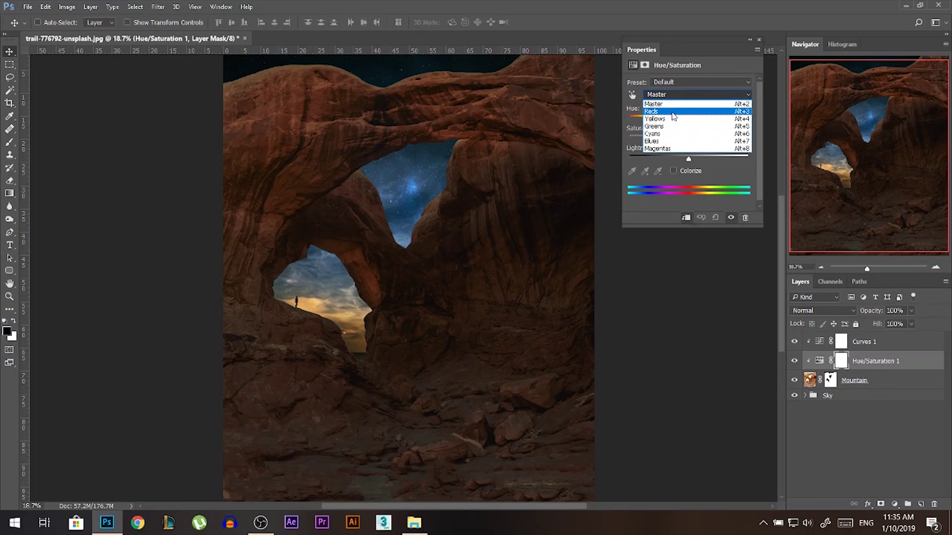
left_click(660, 103)
left_click(659, 139)
left_click_drag(658, 139, 648, 138)
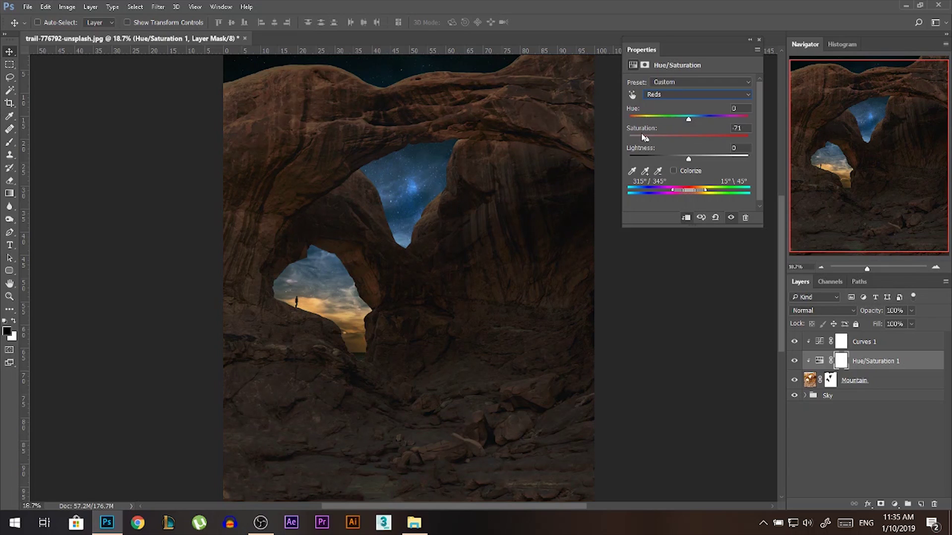
left_click_drag(641, 140, 646, 141)
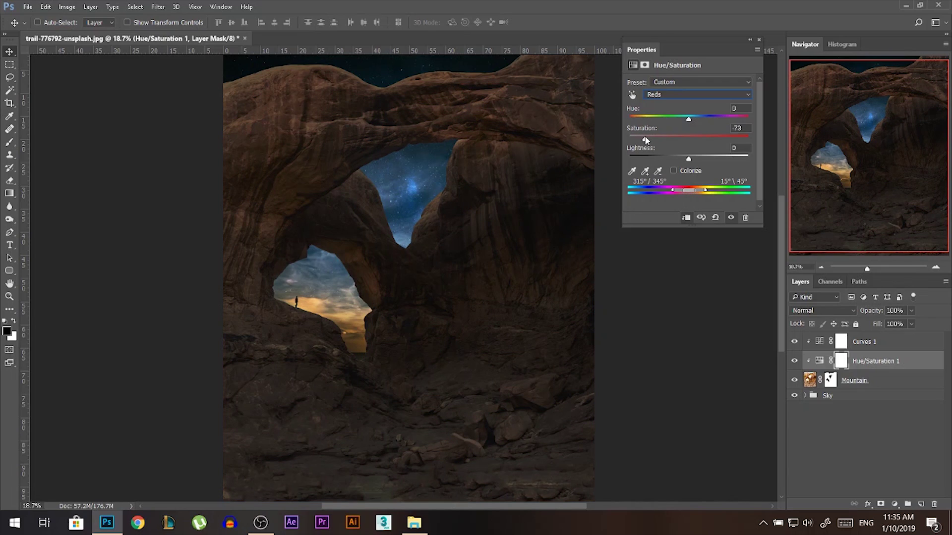
left_click(759, 40)
Step: Add a second clipped Hue/Saturation adjustment and set the Master saturation to about -45
scroll(435, 194, "down", 2)
left_click(894, 504)
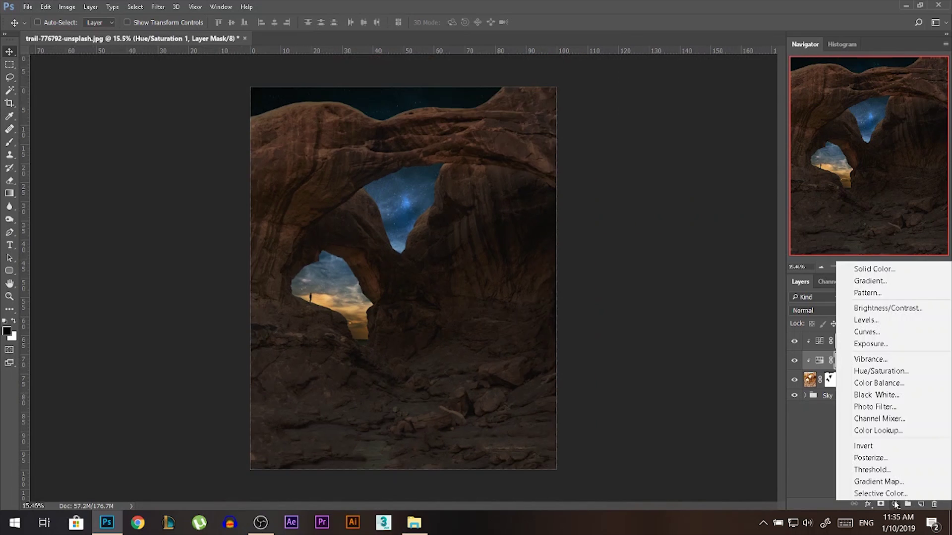
left_click(878, 372)
left_click(662, 140)
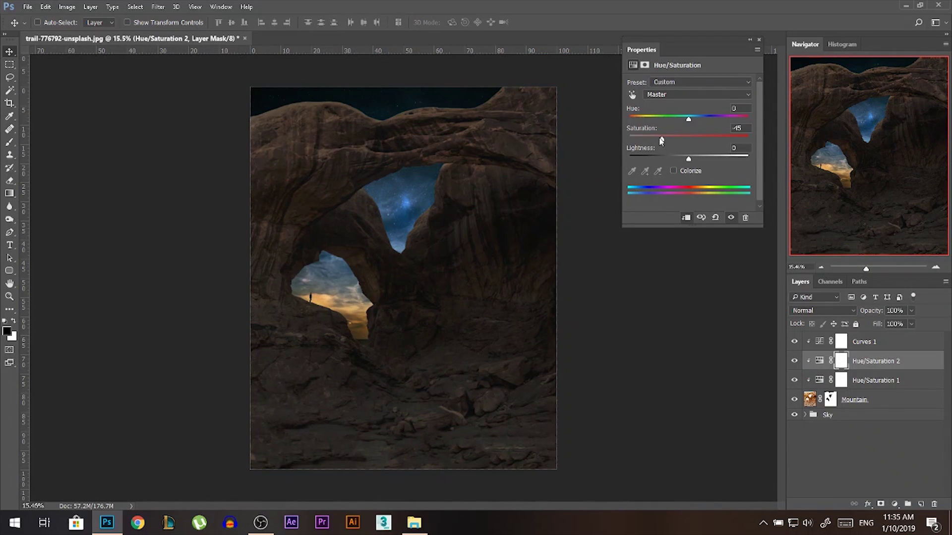
left_click(758, 41)
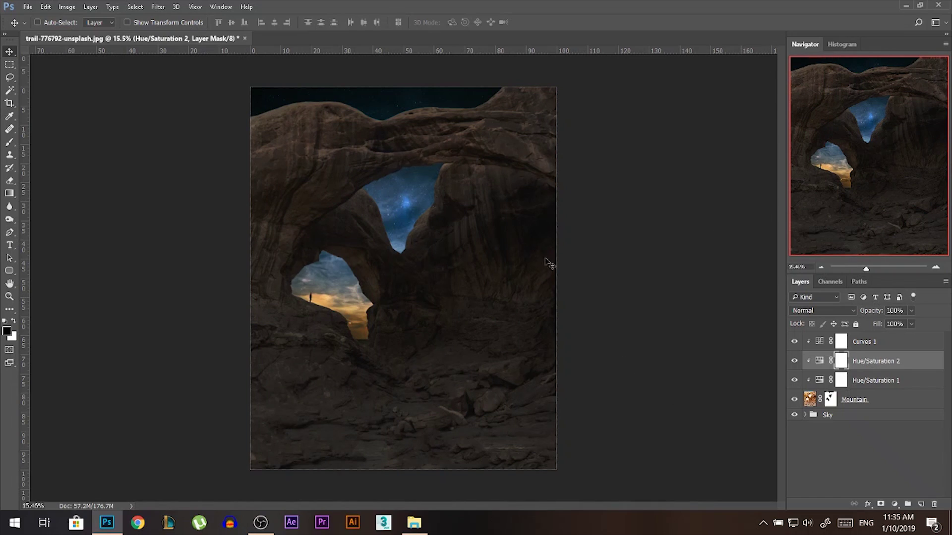
Step: Add a clipped Color Balance adjustment and shift the Shadows towards cyan and slightly towards blue
left_click(894, 505)
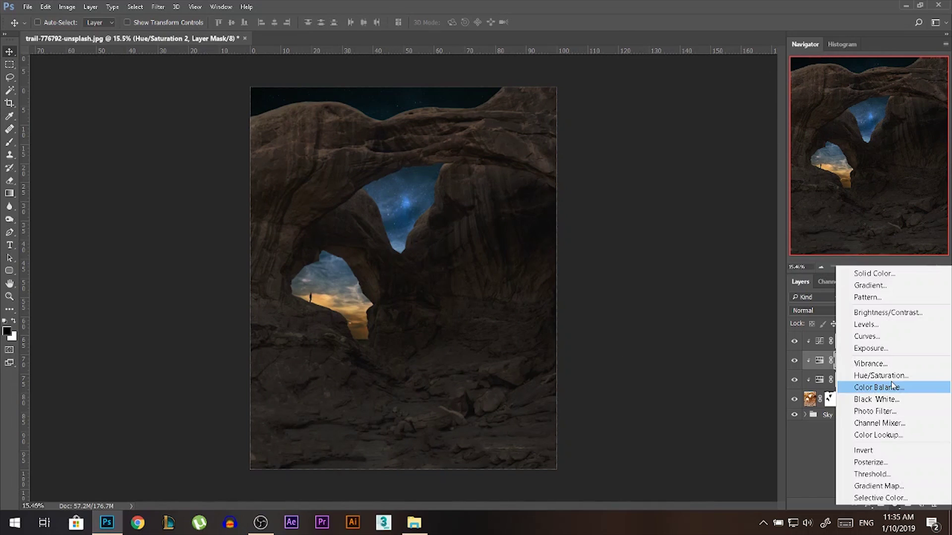
left_click(882, 383)
left_click(667, 82)
left_click(664, 92)
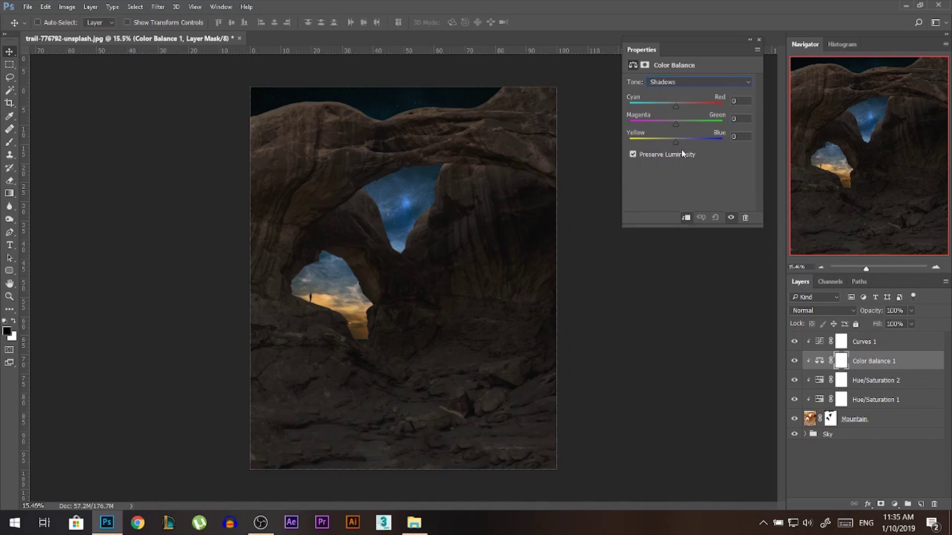
left_click(679, 140)
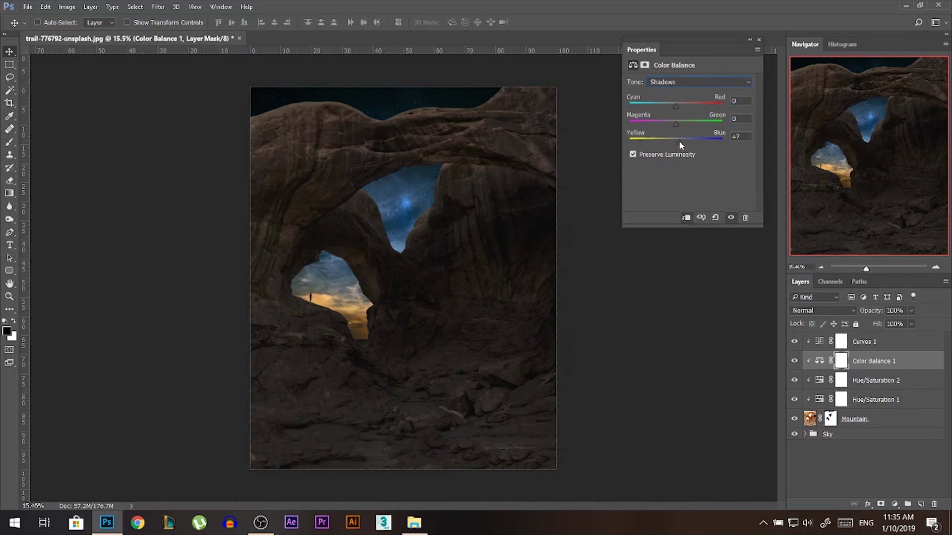
left_click(665, 103)
left_click(663, 105)
left_click_drag(678, 132, 682, 138)
left_click(759, 39)
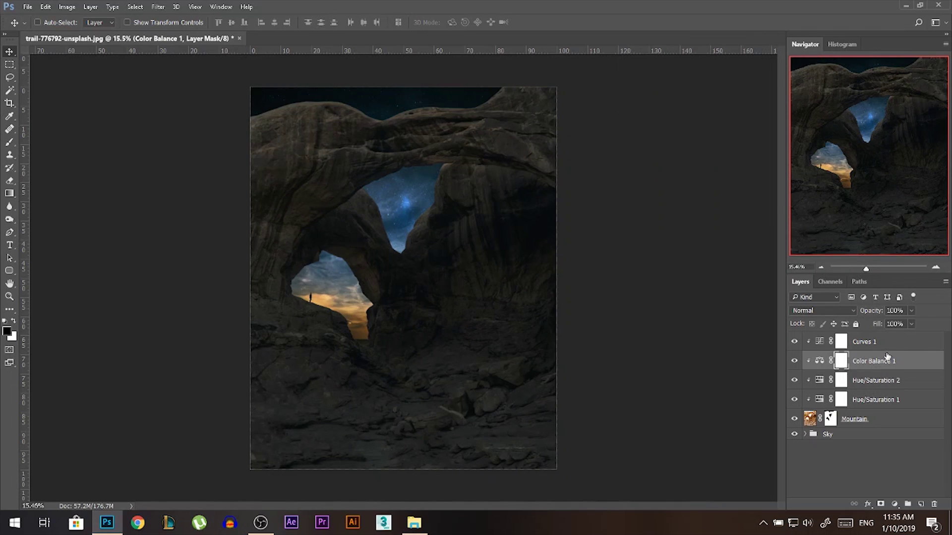
Step: Add a clipped Curves adjustment above Color Balance 1, lowering the Red midtones slightly and raising the Blue midtones slightly
left_click(878, 343)
left_click(873, 361)
left_click(894, 505)
left_click(867, 342)
left_click(658, 95)
left_click(652, 111)
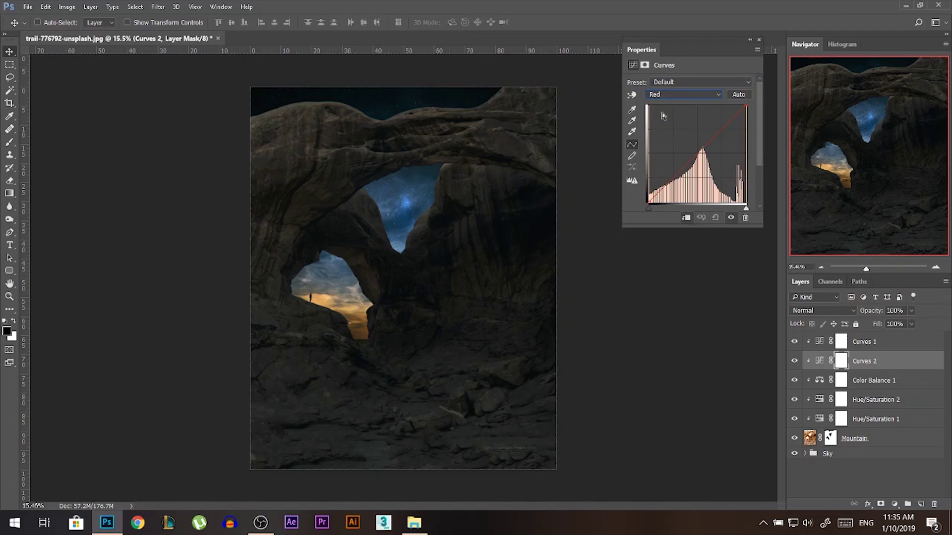
mouse_move(693, 156)
left_mouse_down()
mouse_move(691, 147)
mouse_move(697, 159)
left_mouse_up()
left_click(699, 96)
left_click(666, 123)
left_click_drag(697, 153, 697, 150)
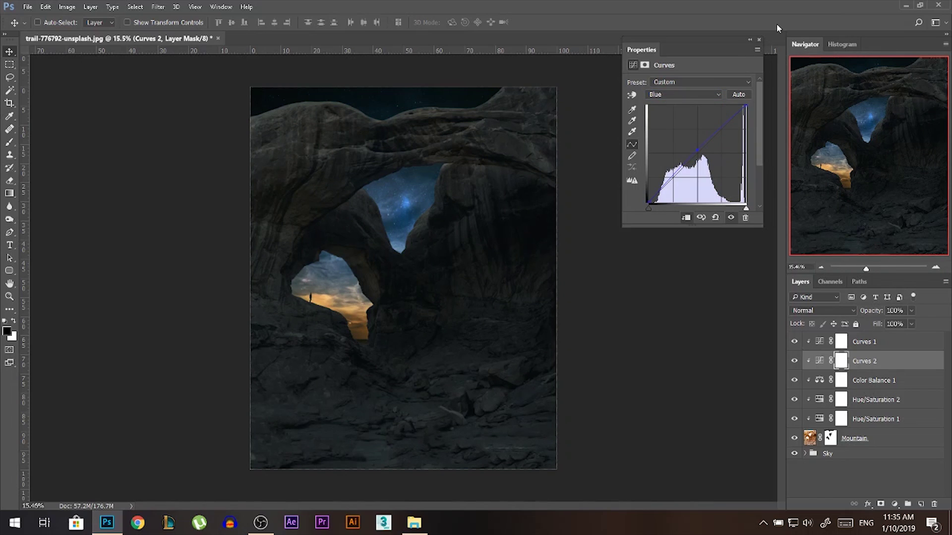
left_click(759, 39)
Step: Toggle the Curves 1 layer's visibility to compare the rocks with and without the darkening
scroll(397, 261, "down", 6)
scroll(404, 260, "up", 6)
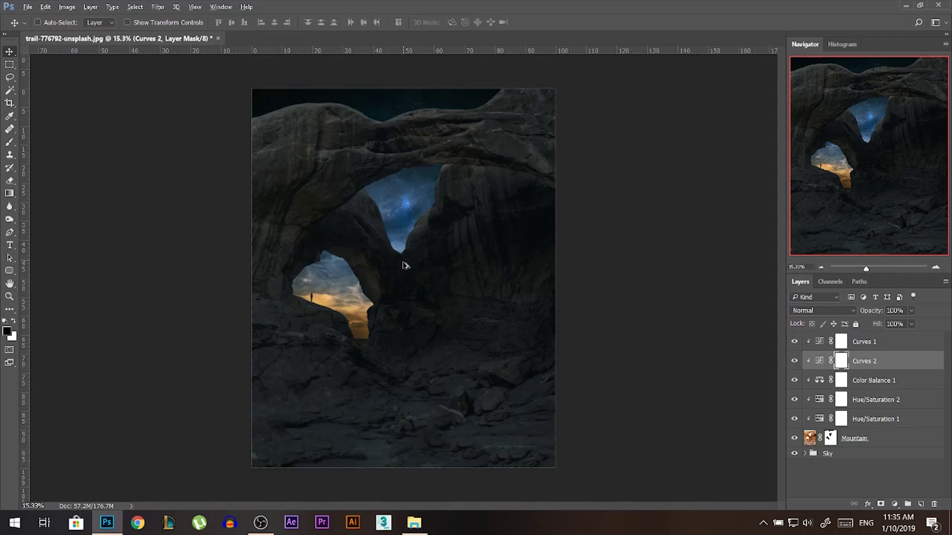
left_click(793, 343)
left_click(794, 342)
left_click(795, 343)
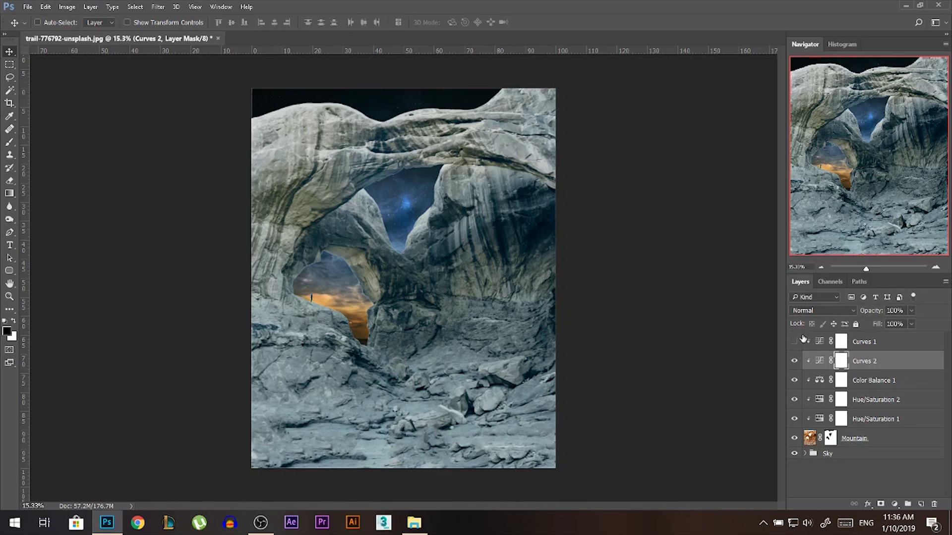
Step: Hide the clipped adjustment layers above Mountain, toggle Curves 1, and show them all again to compare the rocks before and after grading
mouse_move(794, 364)
left_mouse_down()
mouse_move(796, 421)
mouse_move(793, 381)
left_mouse_up()
left_click(793, 366)
left_click_drag(795, 361, 795, 419)
left_click(794, 342)
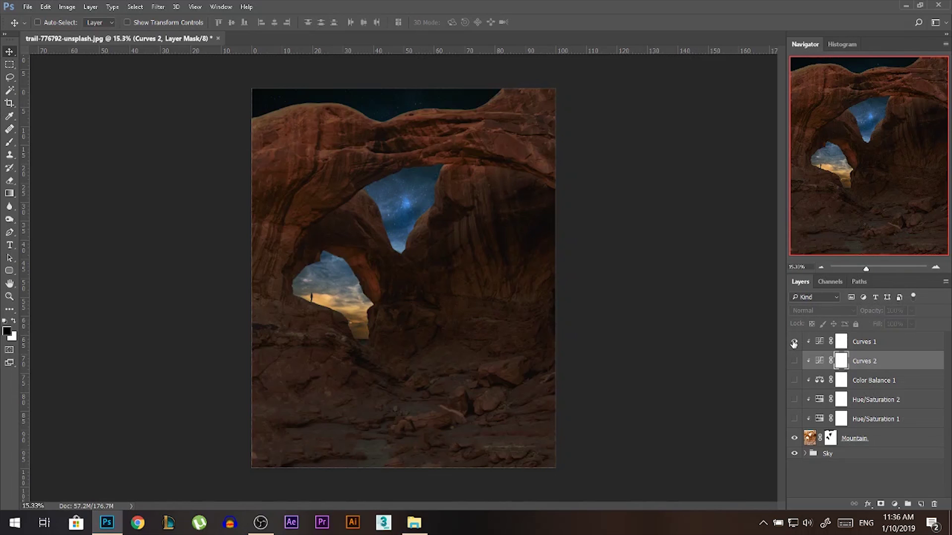
left_click(794, 341)
left_click_drag(793, 418, 794, 361)
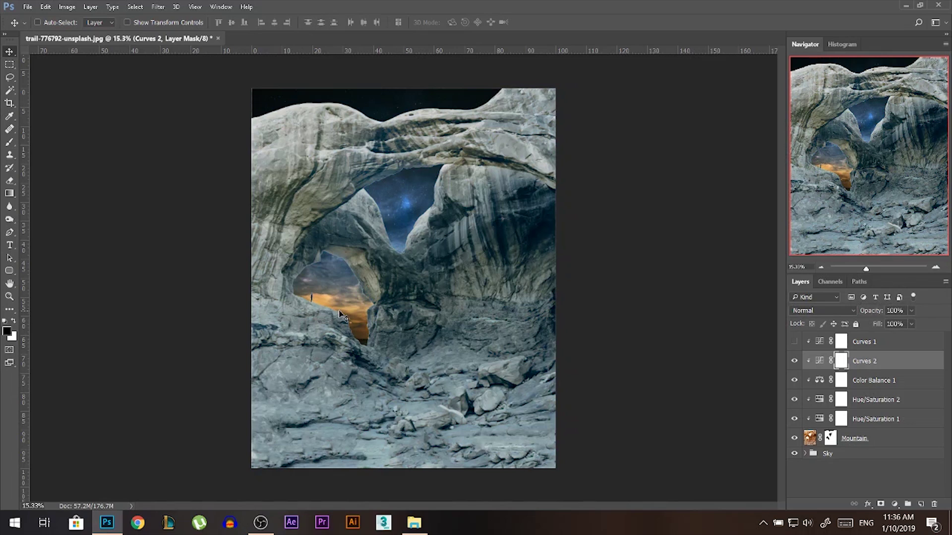
left_click(794, 342)
scroll(404, 340, "up", 1)
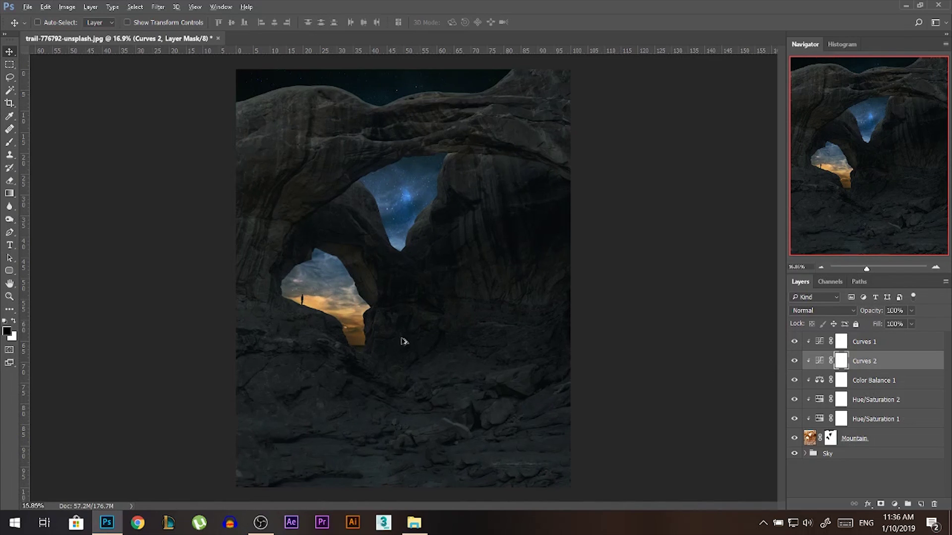
scroll(419, 319, "down", 1)
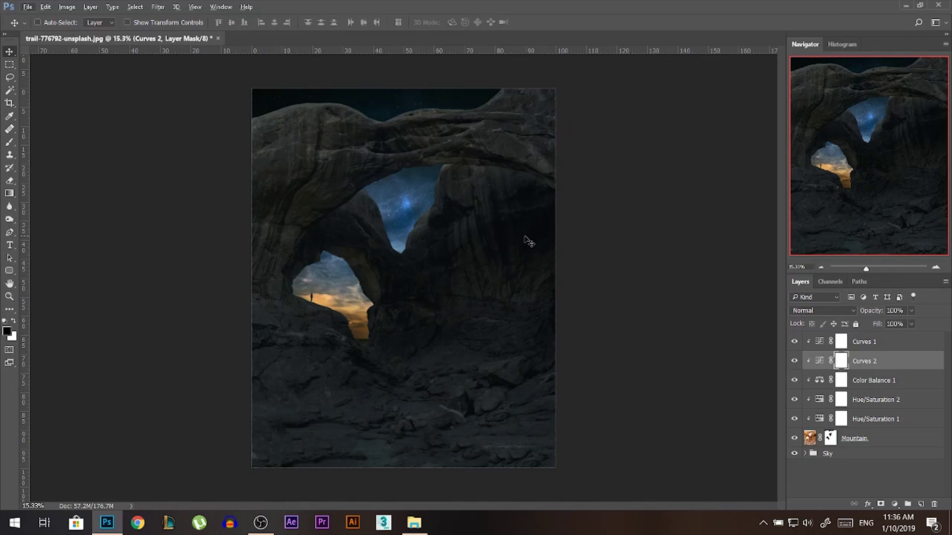
Step: Add a clipped Color Balance adjustment above Curves 2 and shift its Shadows slightly towards cyan and further towards blue
left_click(892, 503)
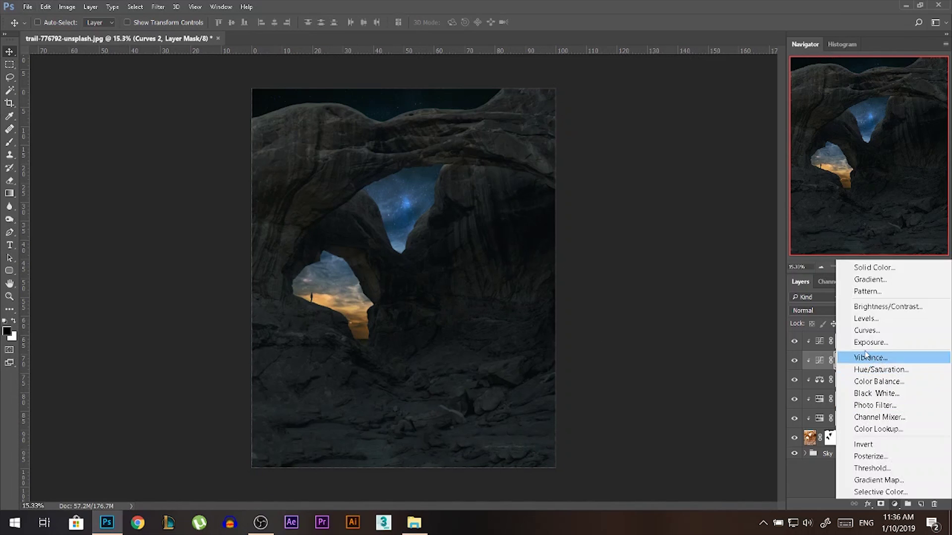
left_click(867, 382)
left_click(664, 83)
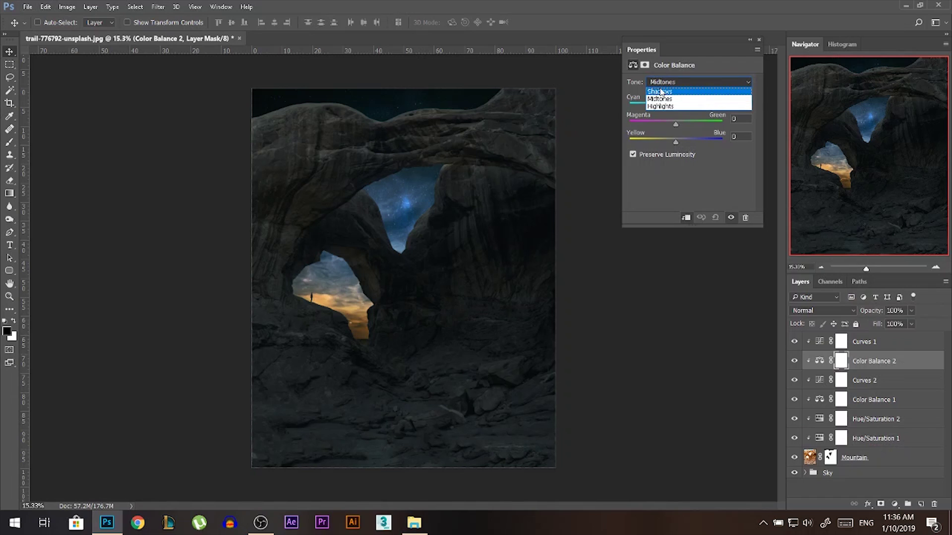
left_click(661, 92)
mouse_move(678, 141)
left_mouse_down()
mouse_move(709, 141)
mouse_move(679, 136)
left_mouse_up()
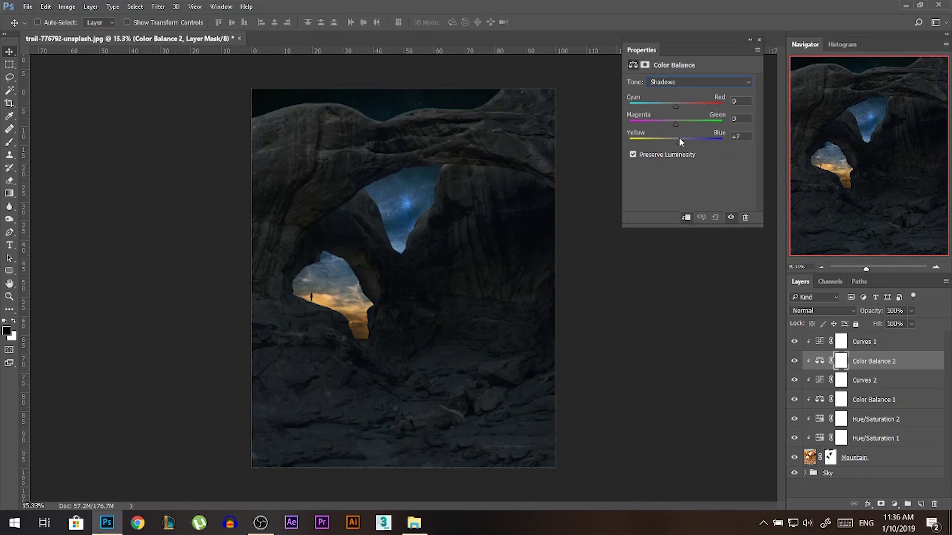
left_click(668, 105)
left_click(687, 139)
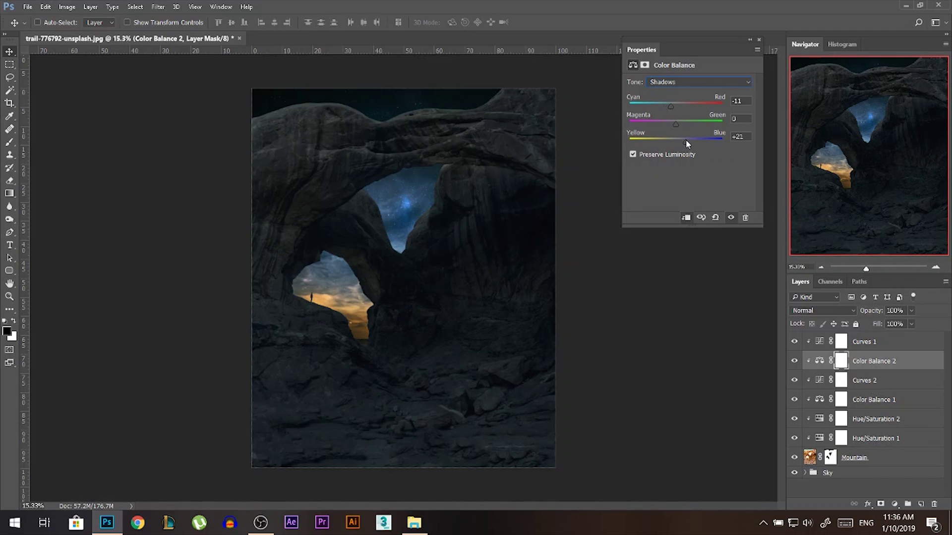
left_click(759, 39)
Step: Hide all six adjustment layers, including Color Balance 2, and turn them back on one after another to review each one's effect
left_click_drag(796, 367, 797, 434)
left_click(794, 343)
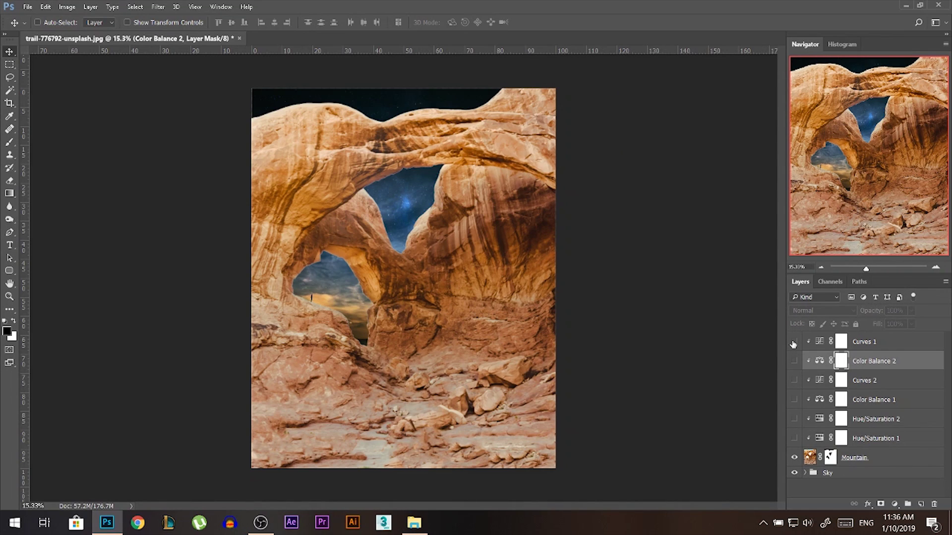
left_click(794, 343)
left_click(795, 419)
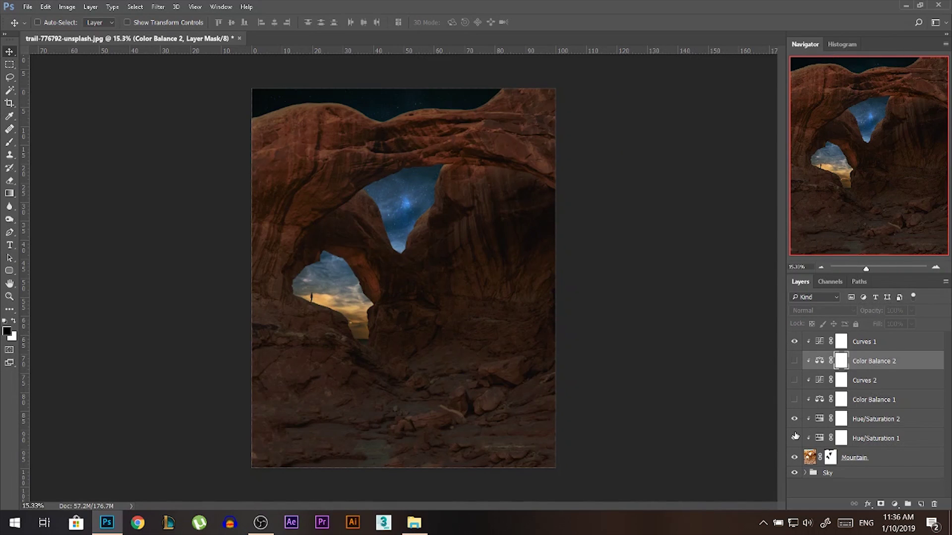
left_click(794, 438)
left_click(795, 380)
left_click(794, 361)
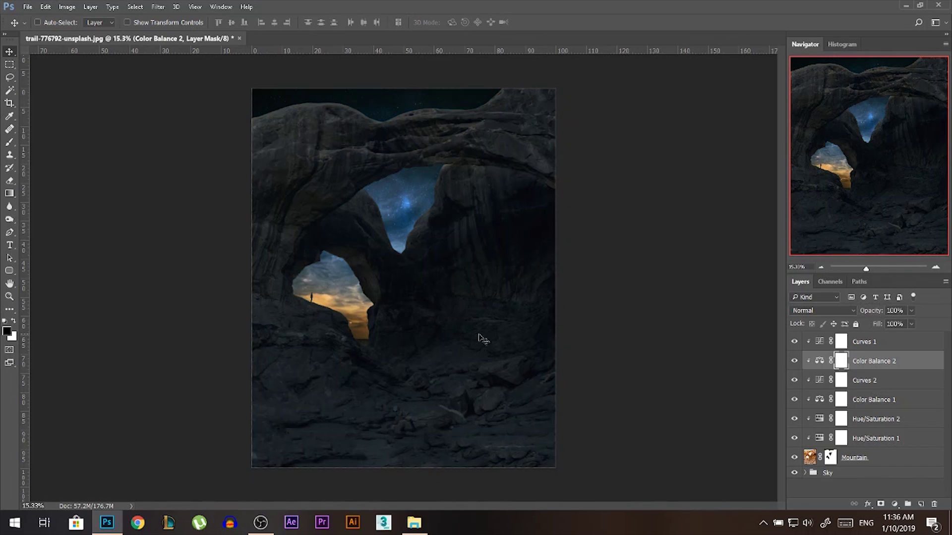
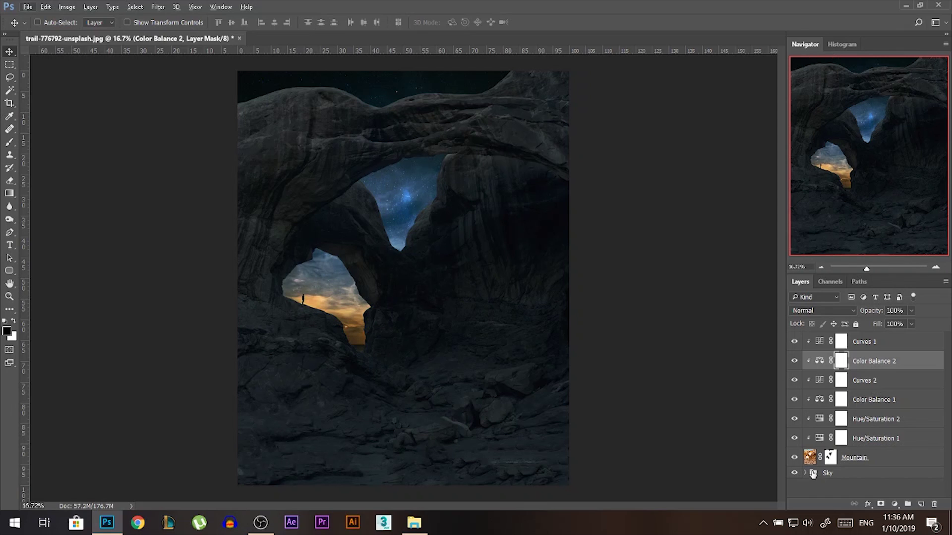
Step: Add a new layer above the clouds image in the Sky group and set its blend mode to Soft Light
left_click(806, 474)
scroll(851, 390, "down", 1)
left_click(851, 471)
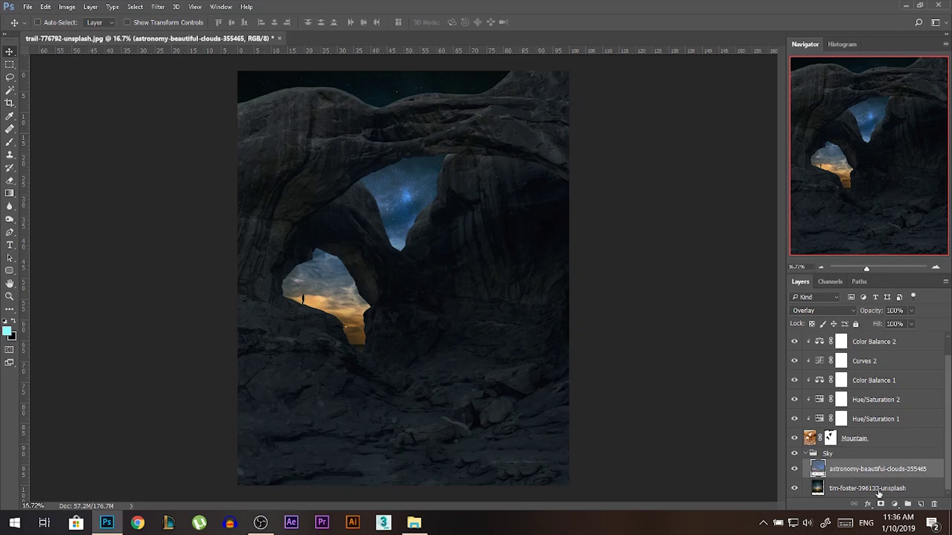
left_click(920, 504)
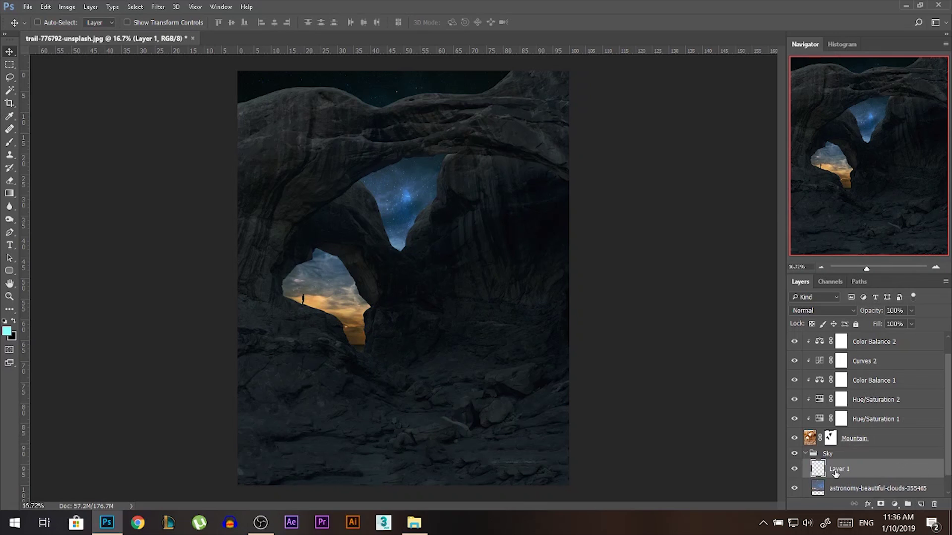
left_click(799, 310)
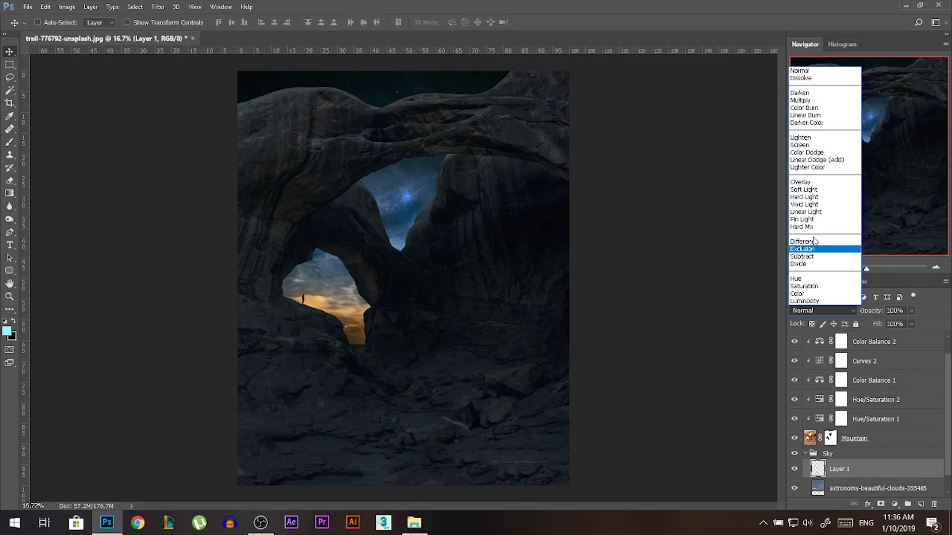
left_click(805, 190)
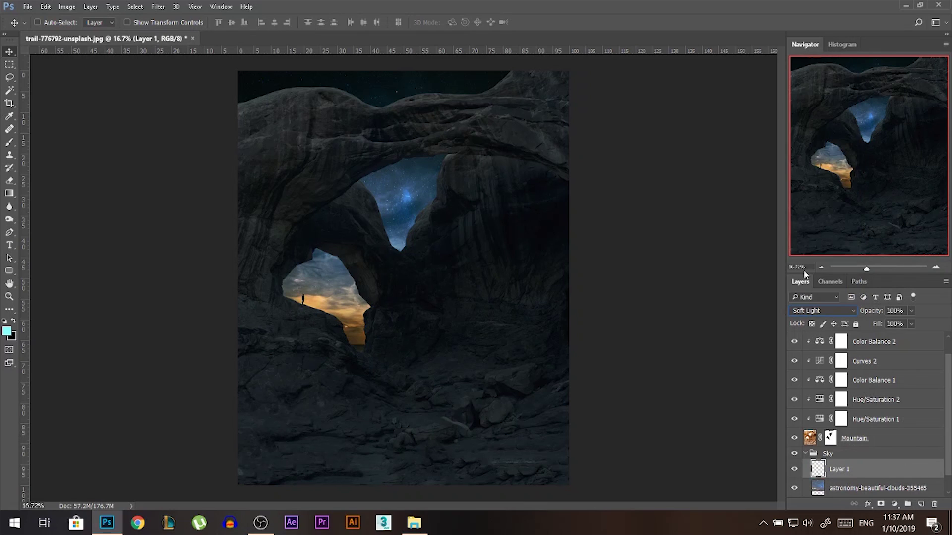
Step: Sample the sunset glow as the brush colour and push it to a more saturated orange, #e09923
left_click(10, 143)
left_click(7, 331)
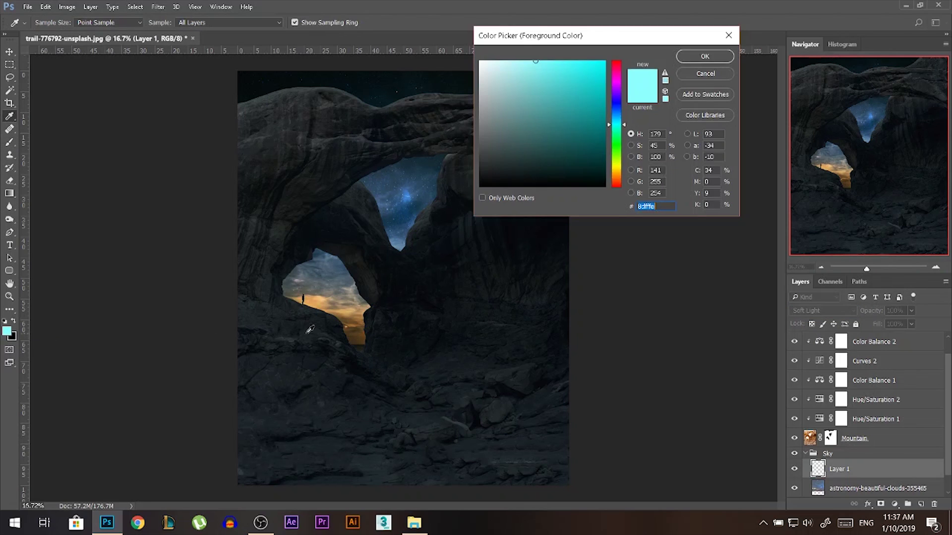
left_click(348, 308)
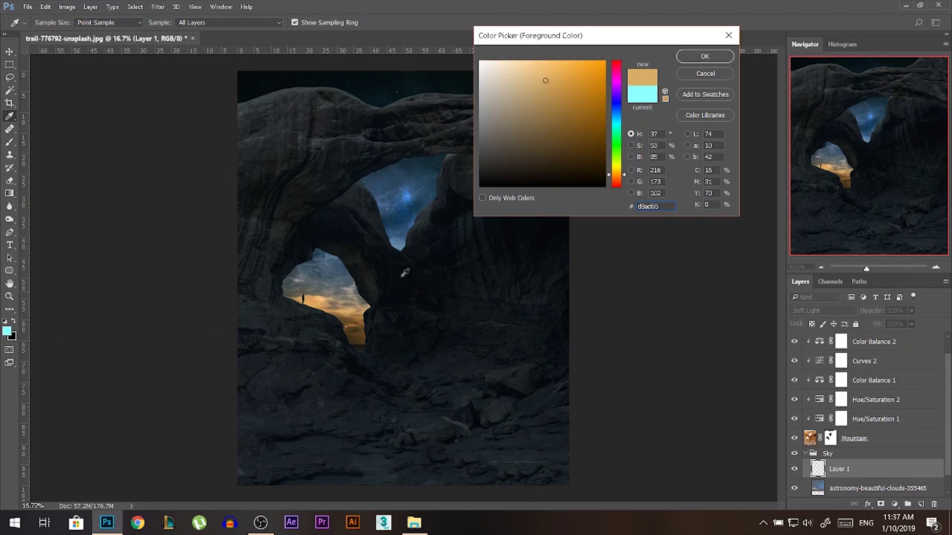
left_click_drag(548, 67, 581, 74)
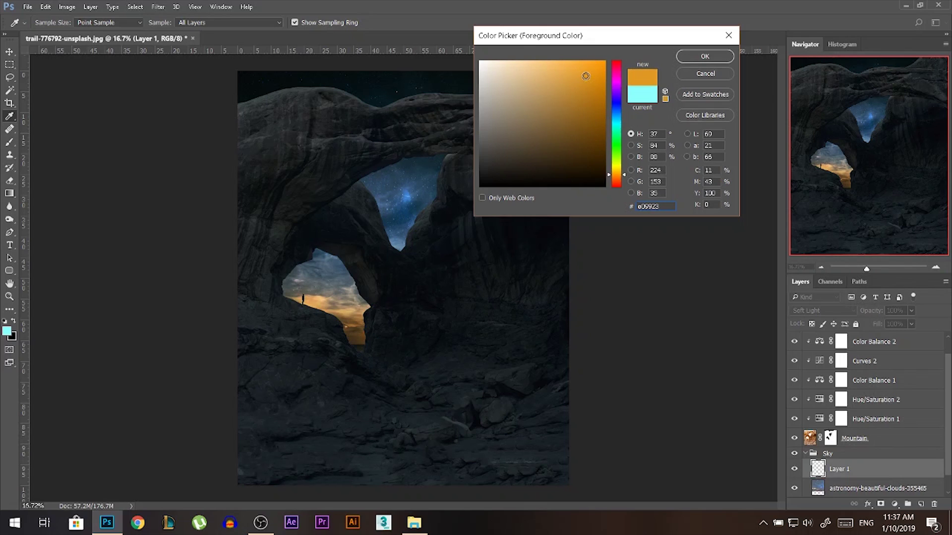
left_click(682, 62)
Step: Paint orange over the sky in both arch openings with a 1013 px Linear Dodge (Add) brush at 57% flow
left_click(134, 22)
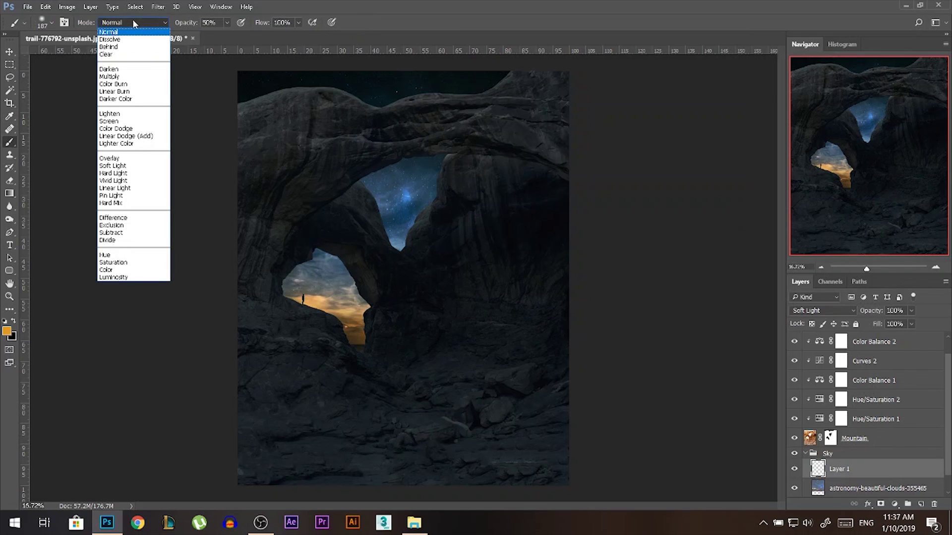
left_click(128, 138)
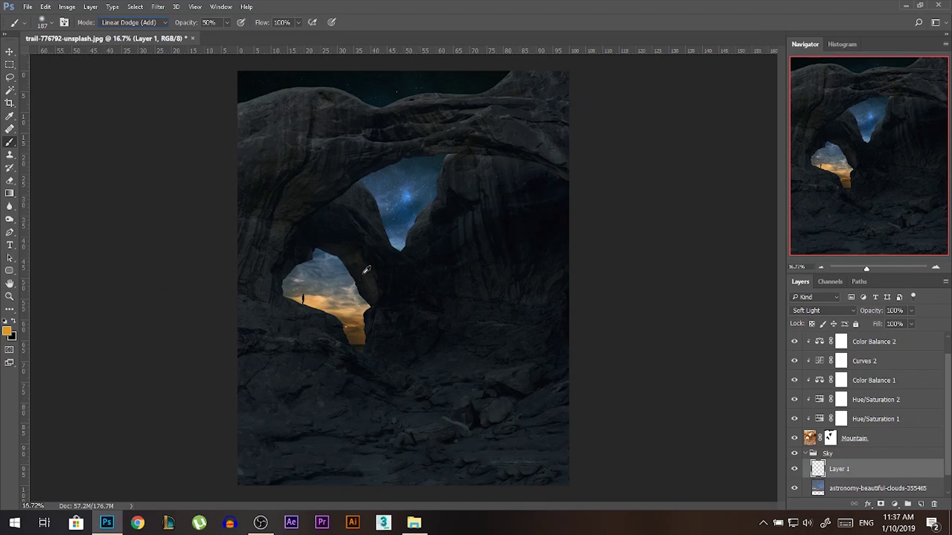
left_click_drag(264, 23, 243, 23)
left_click_drag(334, 292, 357, 291)
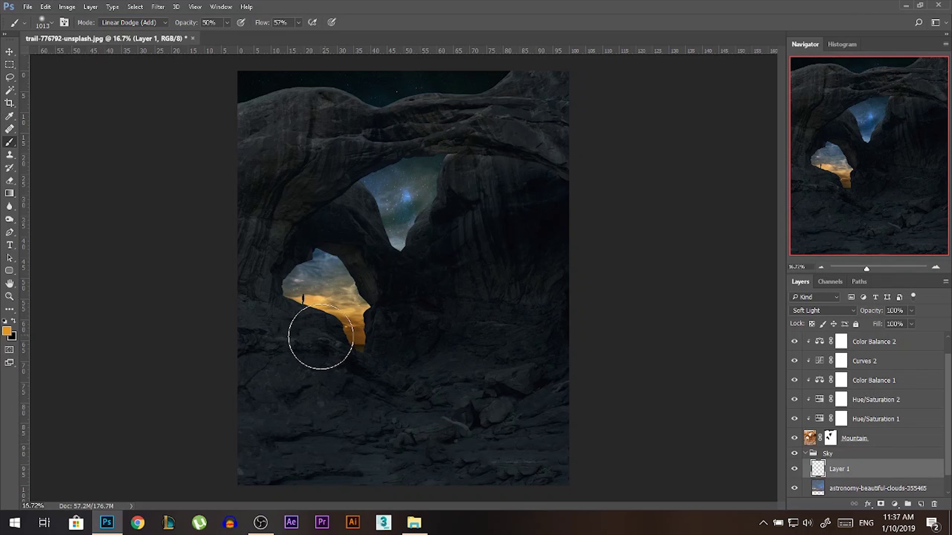
mouse_move(429, 228)
left_mouse_down()
mouse_move(439, 209)
mouse_move(343, 333)
mouse_move(278, 368)
mouse_move(331, 339)
mouse_move(276, 341)
mouse_move(325, 336)
mouse_move(464, 189)
mouse_move(380, 319)
mouse_move(325, 370)
mouse_move(352, 365)
mouse_move(333, 328)
mouse_move(352, 357)
mouse_move(454, 278)
mouse_move(349, 366)
mouse_move(436, 210)
mouse_move(458, 212)
left_mouse_up()
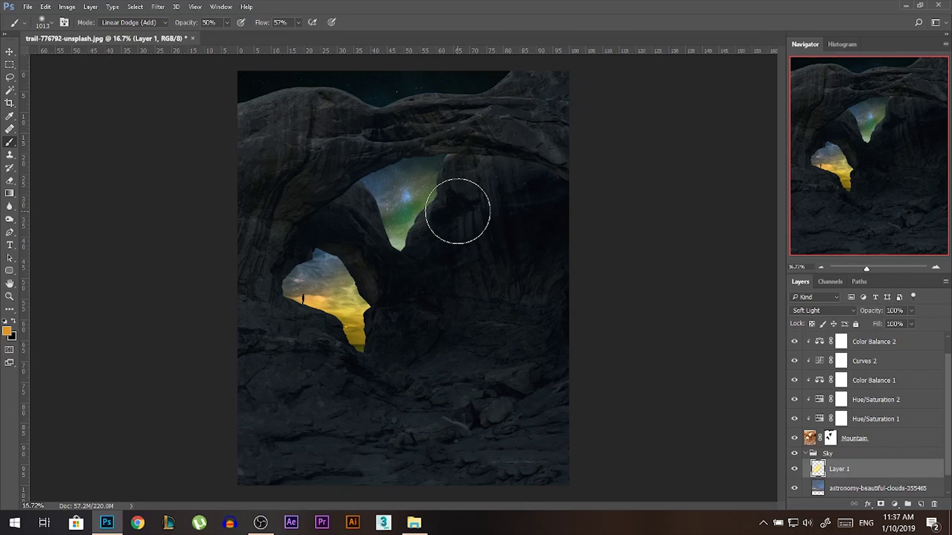
mouse_move(322, 335)
left_mouse_down()
mouse_move(286, 337)
mouse_move(358, 354)
mouse_move(319, 351)
mouse_move(393, 330)
mouse_move(466, 222)
mouse_move(410, 239)
mouse_move(432, 234)
left_mouse_up()
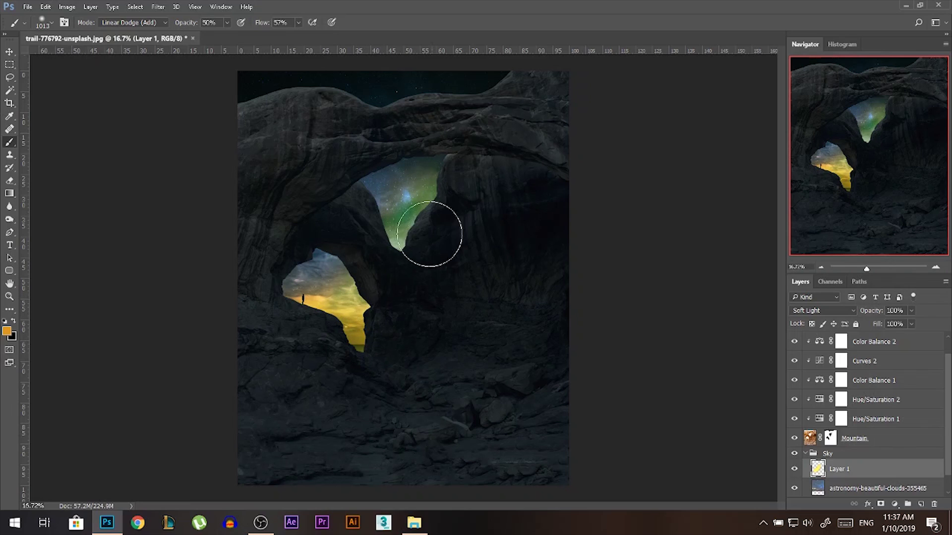
Step: Try the Overlay blend mode on Layer 1 with its opacity slightly reduced
left_click_drag(865, 310, 858, 311)
left_click(837, 311)
left_click(801, 182)
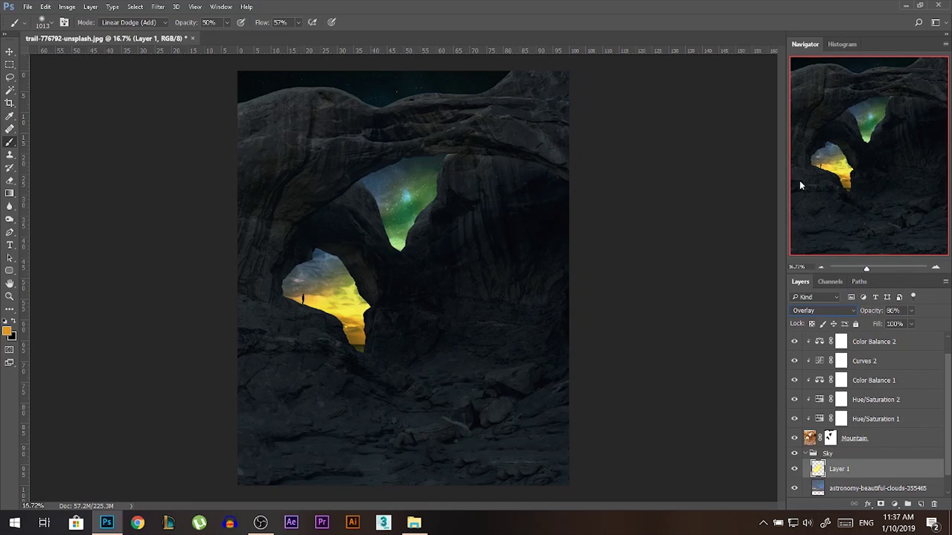
Step: Set Layer 1 to Screen at 28% opacity and toggle its visibility to compare the sky glow
left_click(825, 311)
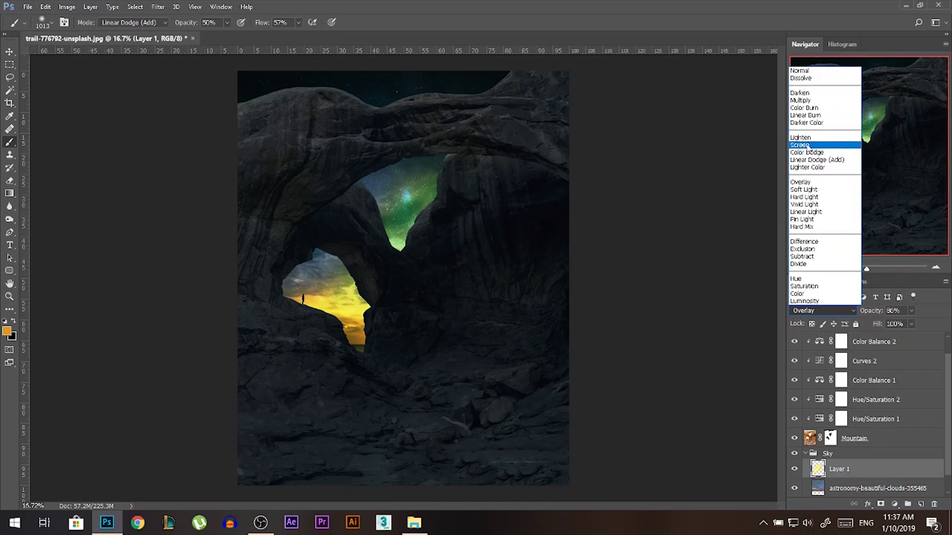
left_click(810, 148)
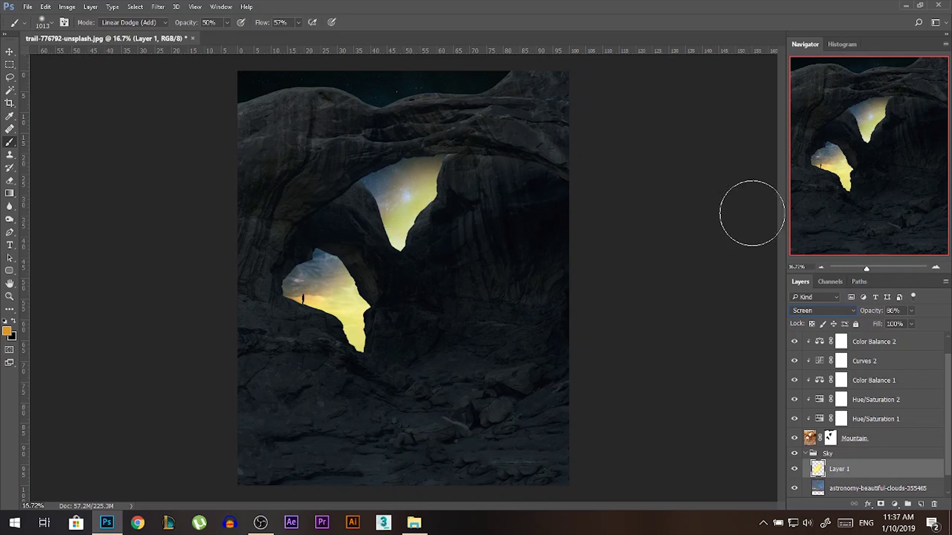
left_click(912, 311)
left_click_drag(890, 323, 885, 323)
left_click(9, 51)
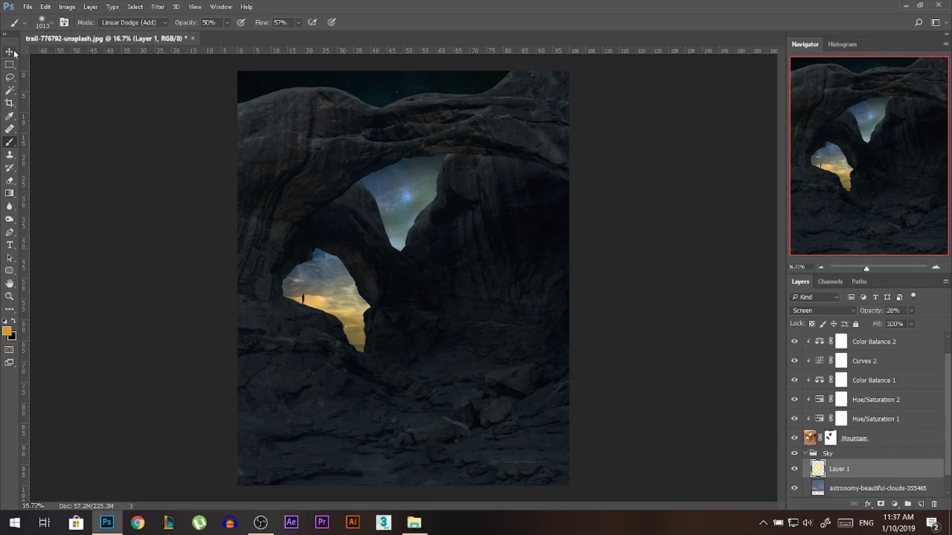
left_click(795, 469)
left_click(794, 469)
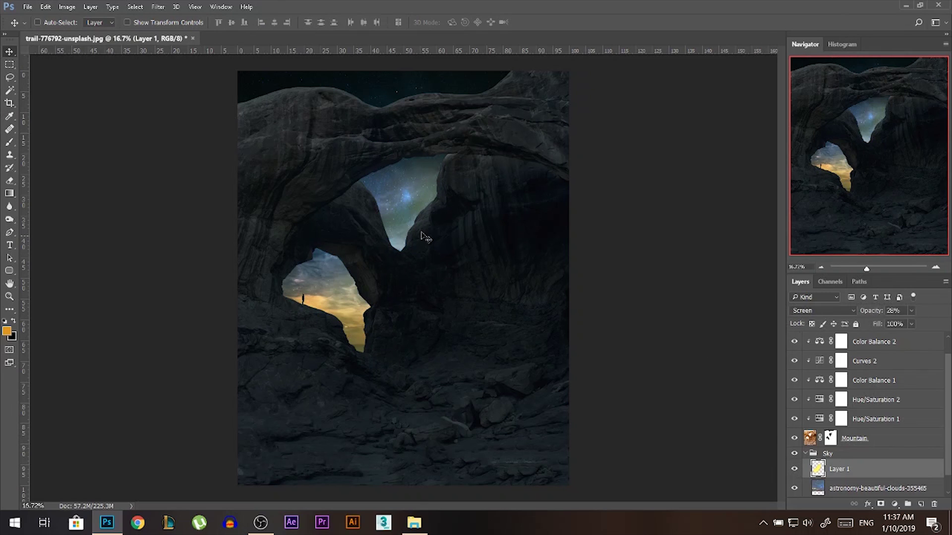
Step: Collapse the Sky group, group the Mountain layer with its six clipped adjustments, and name the group Mountain
scroll(348, 317, "up", 5)
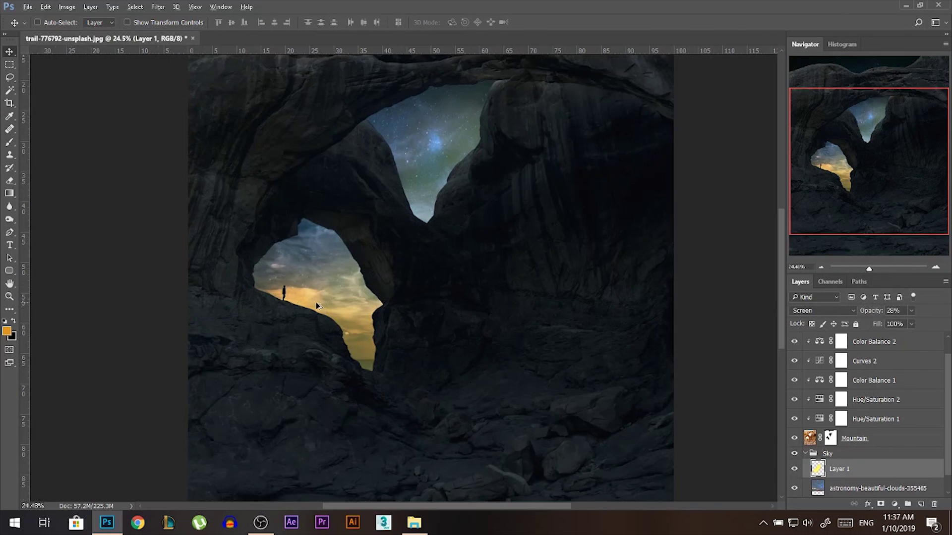
scroll(861, 355, "up", 1)
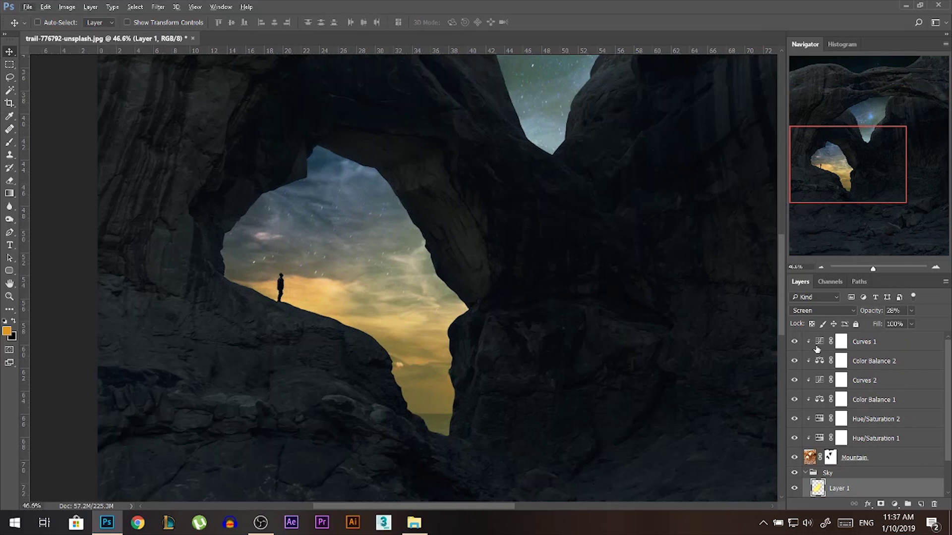
left_click(852, 345)
left_click(849, 460, "shift")
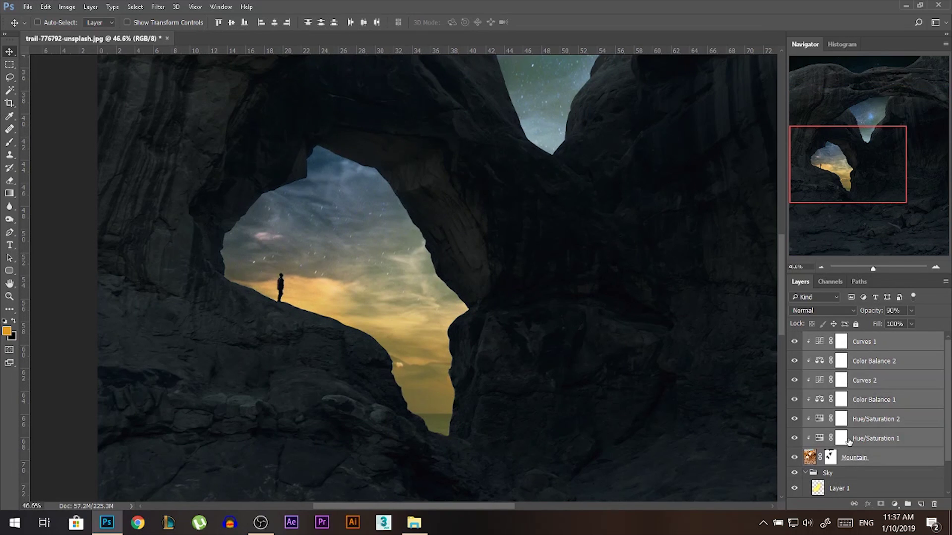
scroll(849, 441, "down", 1)
left_click(805, 435)
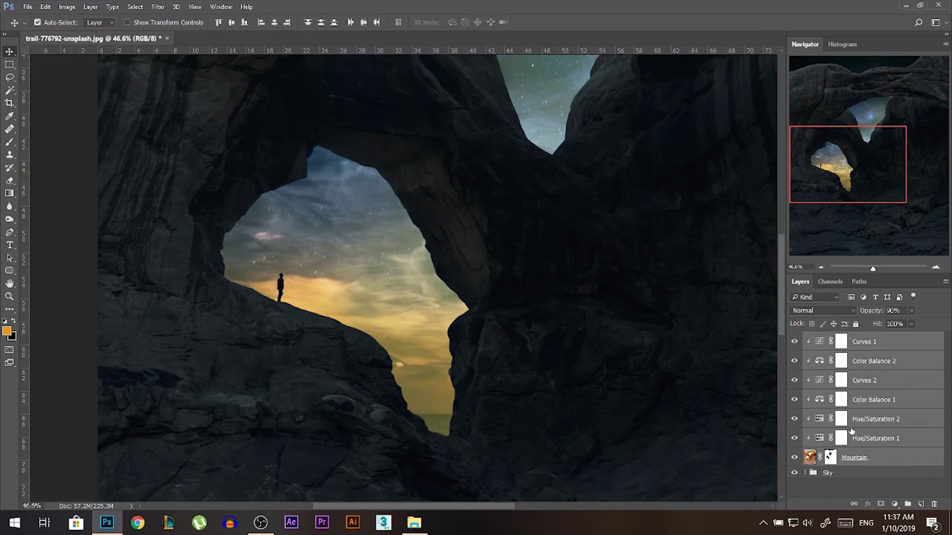
key("ctrl+g")
double_click(831, 339)
type("Moun")
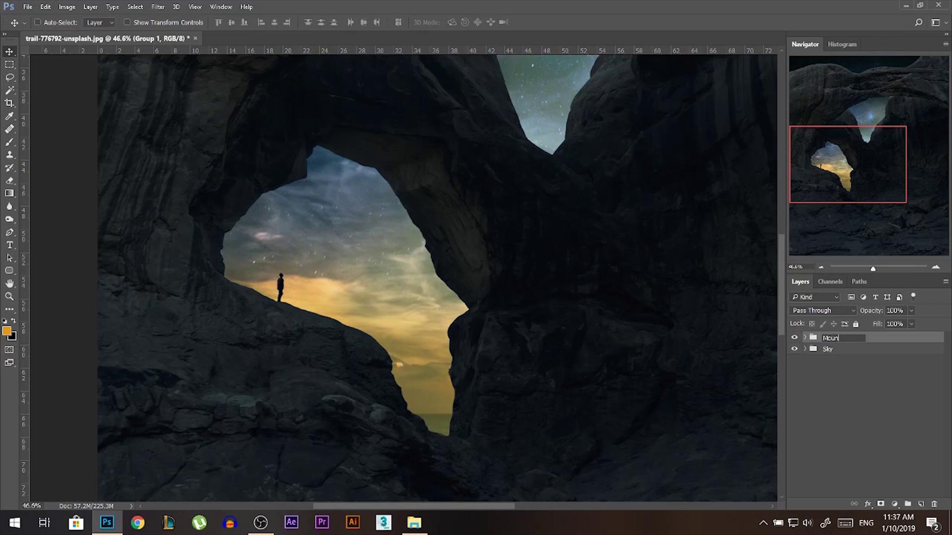
type("tain")
key("Return")
Step: Apply the Mountain layer's mask, duplicate the layer, and hide the original beneath the copy
left_click(10, 77)
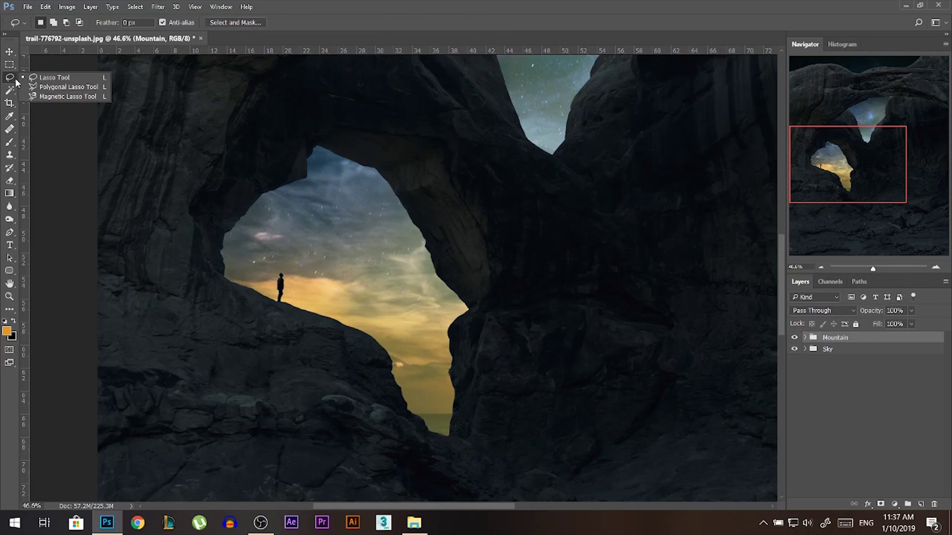
left_click(37, 88)
scroll(275, 309, "up", 15)
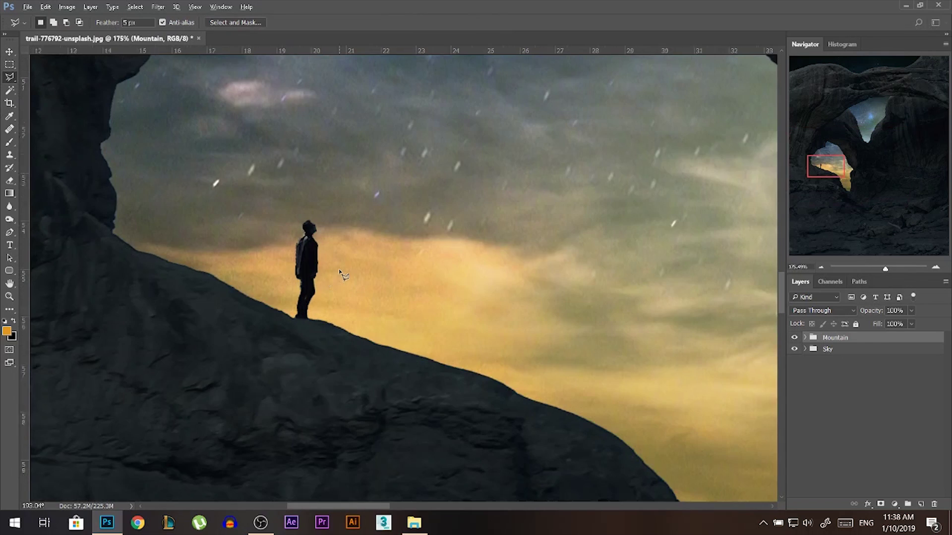
scroll(337, 282, "up", 2)
scroll(329, 276, "up", 2)
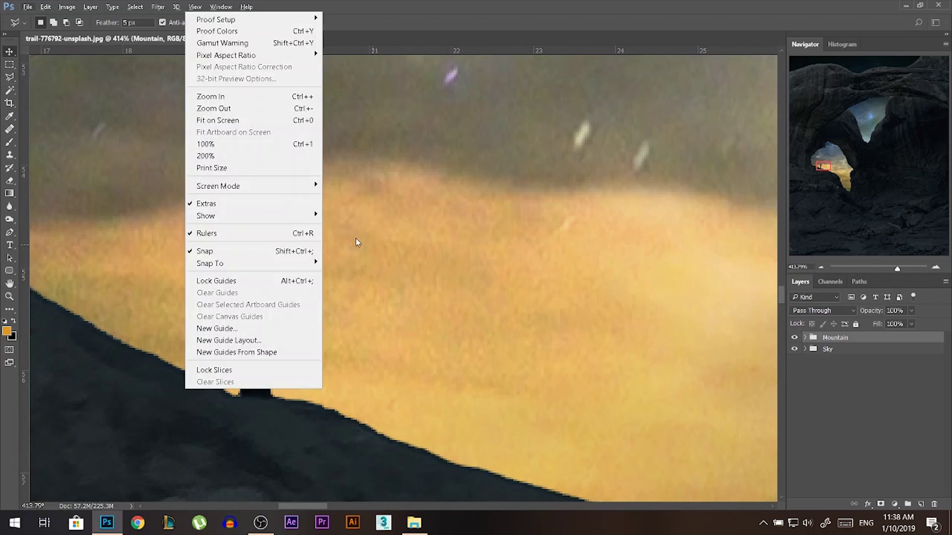
key("v")
key("alt+v")
left_click(416, 250)
left_click(278, 226, "ctrl")
right_click(838, 470)
left_click(838, 387)
key("ctrl+j")
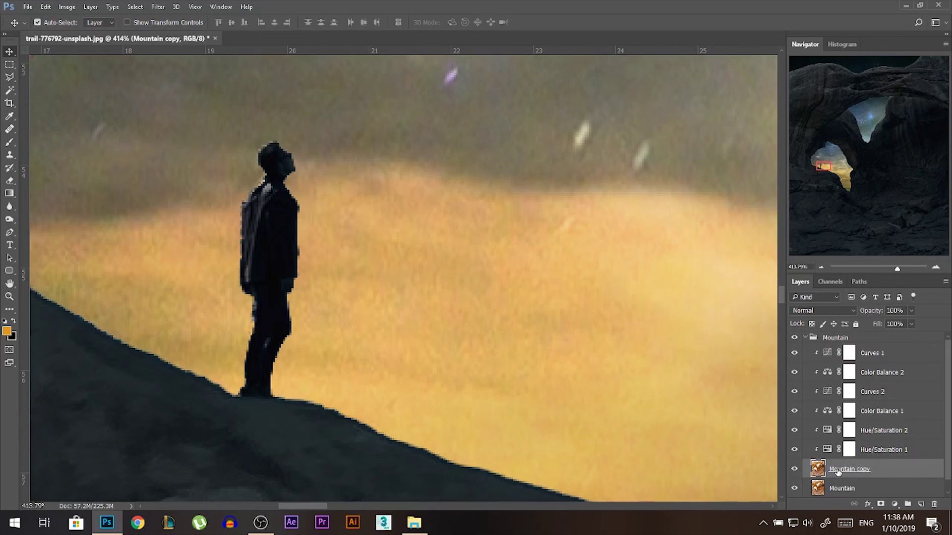
left_click(795, 478)
Step: Outline the standing figure's front arm on Mountain copy with an unfeathered Polygonal Lasso selection
left_click(10, 77)
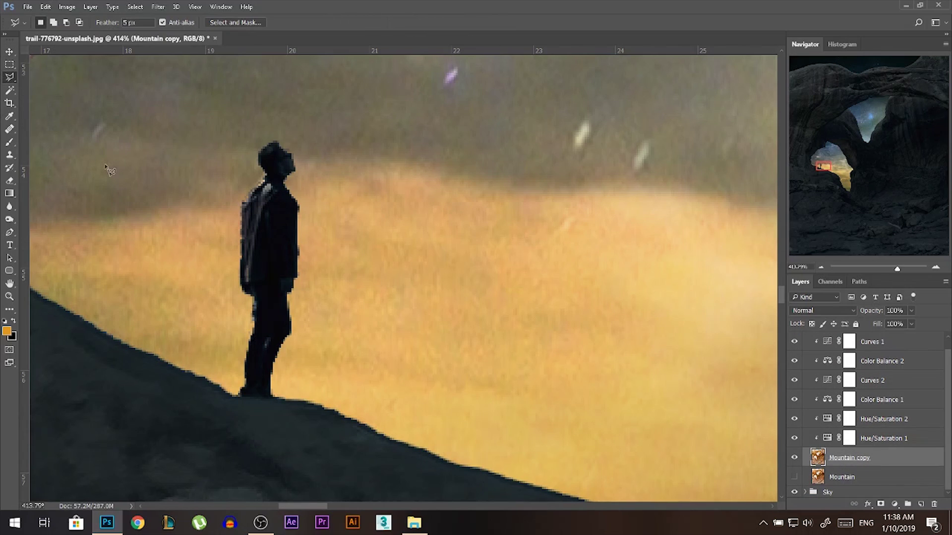
left_click(280, 284)
left_click(275, 195)
key("Escape")
left_click(286, 292)
left_click(313, 238)
double_click(306, 301)
Step: Rotate the selected arm about -111° around the shoulder so it reaches forward, apply the transform, and deselect
key("ctrl+t")
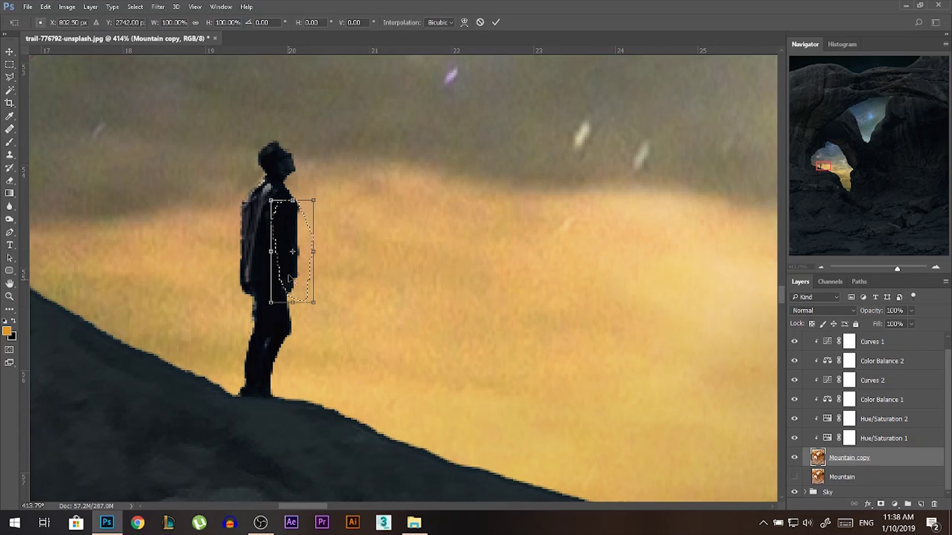
left_click_drag(293, 251, 293, 201)
left_click_drag(328, 342, 381, 110)
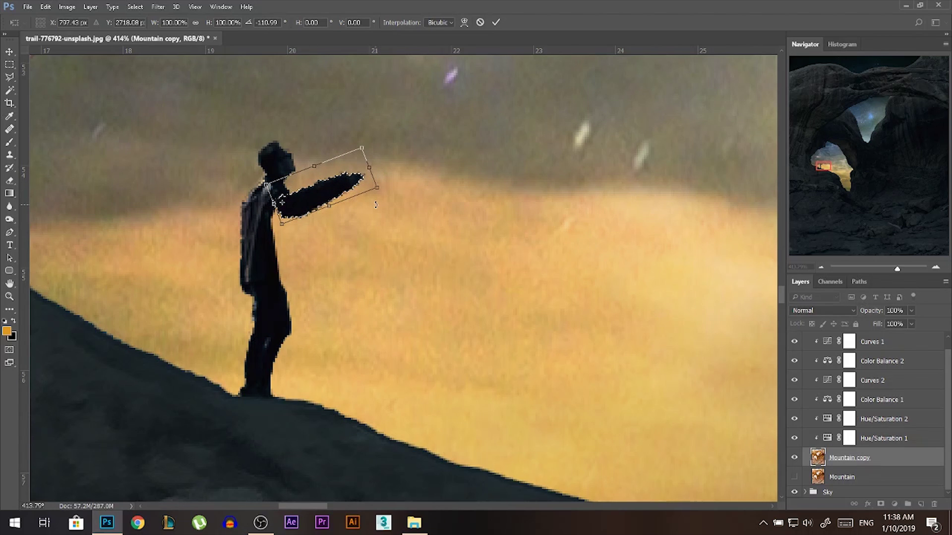
key("Return")
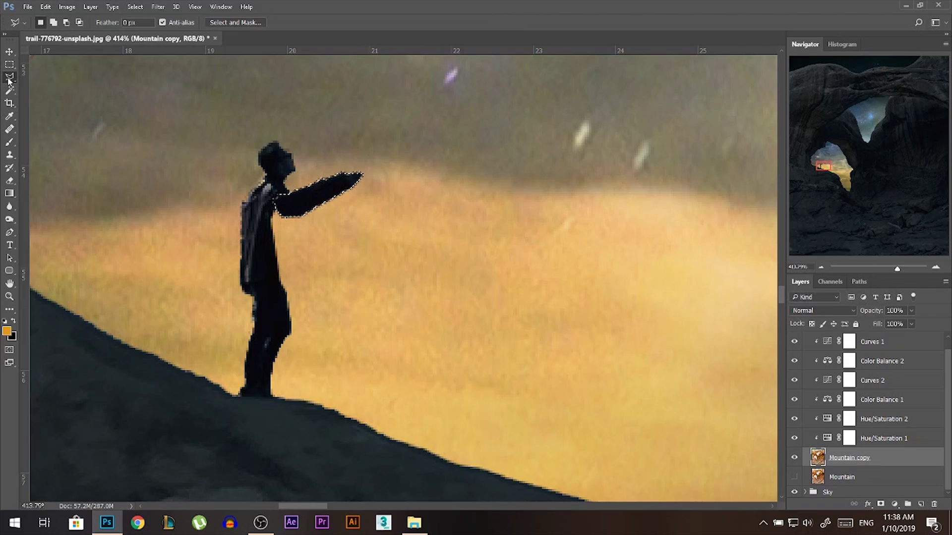
key("ctrl+d")
Step: Show the original Mountain layer beneath the copy, toggling it to compare the figure, and make it the active layer
left_click_drag(294, 258, 293, 312)
key("Escape")
left_click(797, 478)
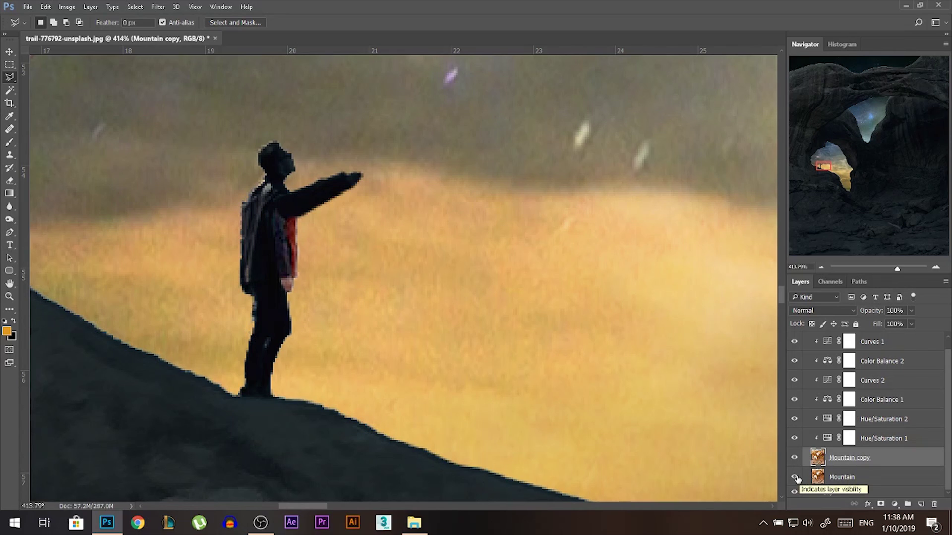
left_click(796, 478)
left_click(796, 478)
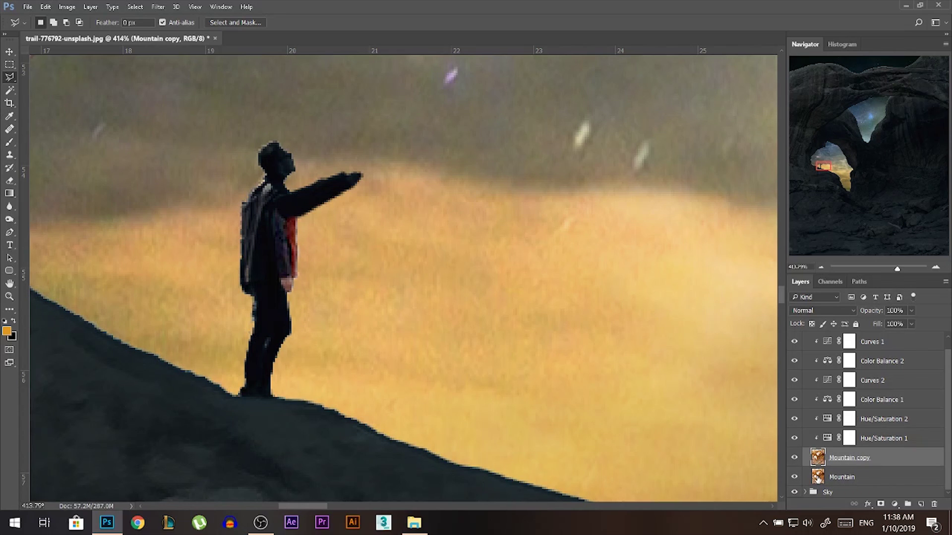
left_click(828, 476)
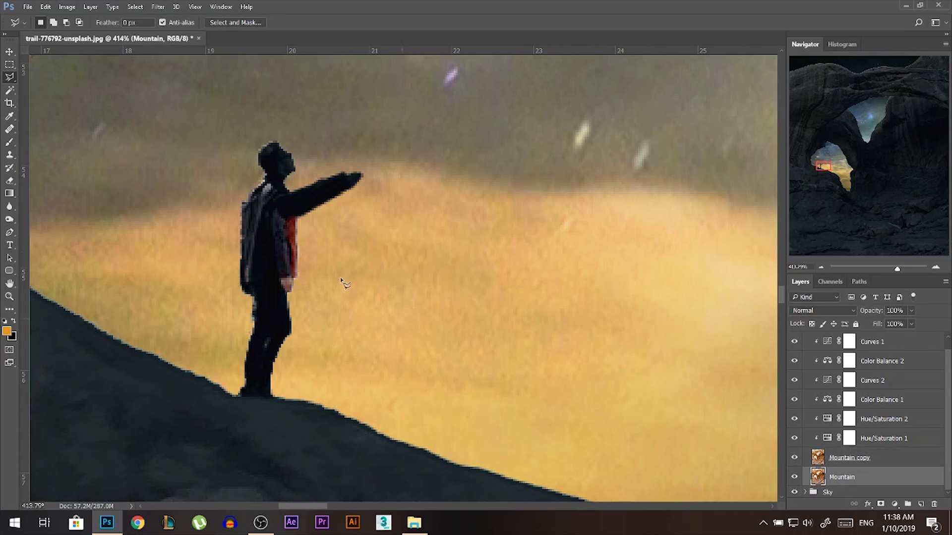
Step: Copy the six clipped adjustment layers, from Curves 1 down to Hue/Saturation 1, to between the Mountain copy and Mountain layers
scroll(289, 249, "down", 2)
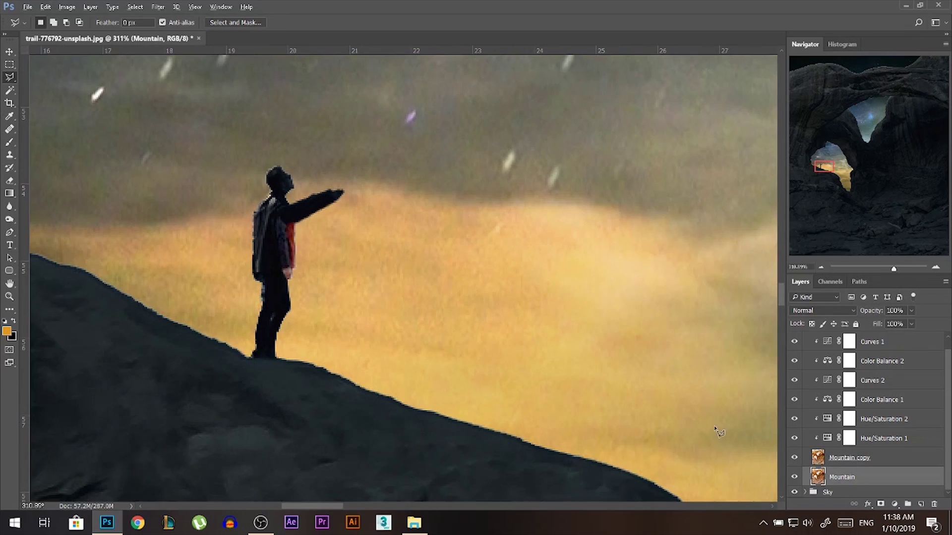
left_click(853, 440)
scroll(844, 392, "up", 1)
left_click(863, 356, "shift")
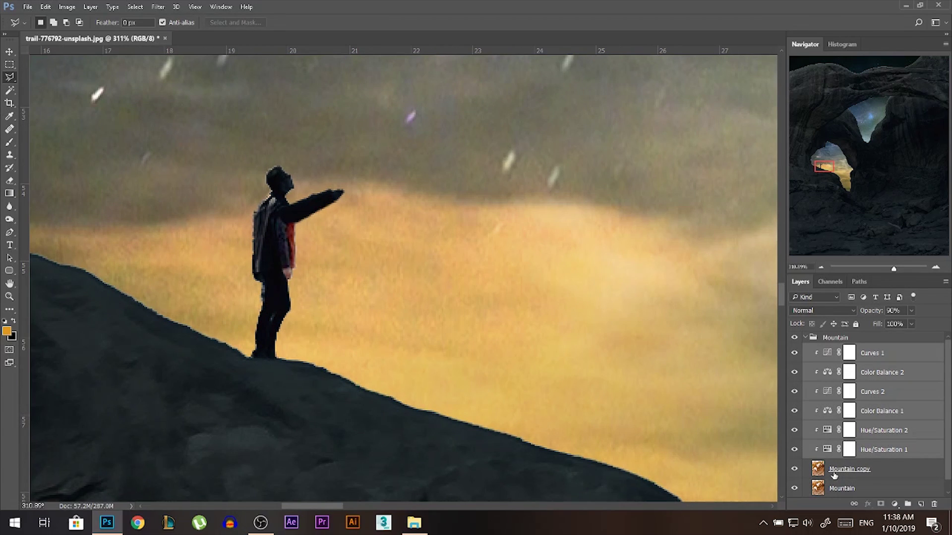
left_click(833, 473)
scroll(866, 356, "up", 1)
left_click(867, 358)
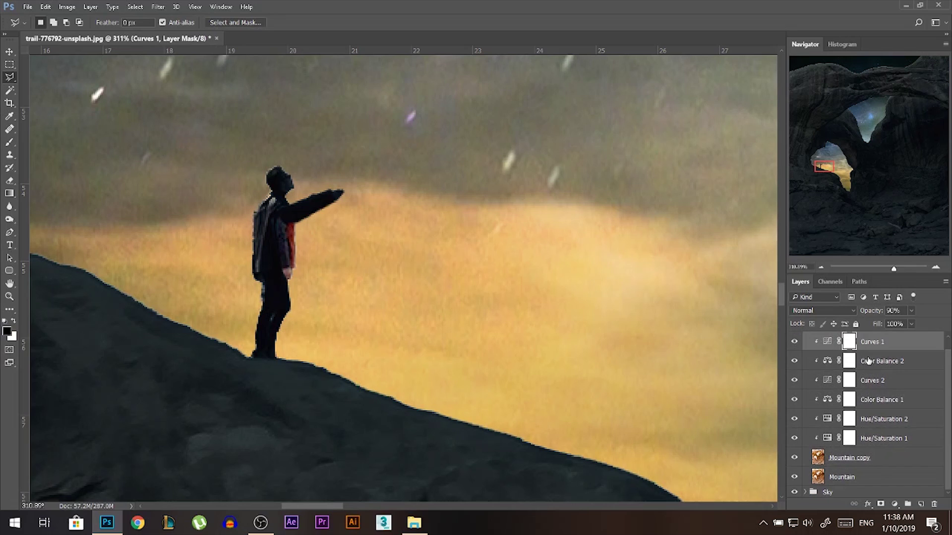
left_click(870, 439, "shift")
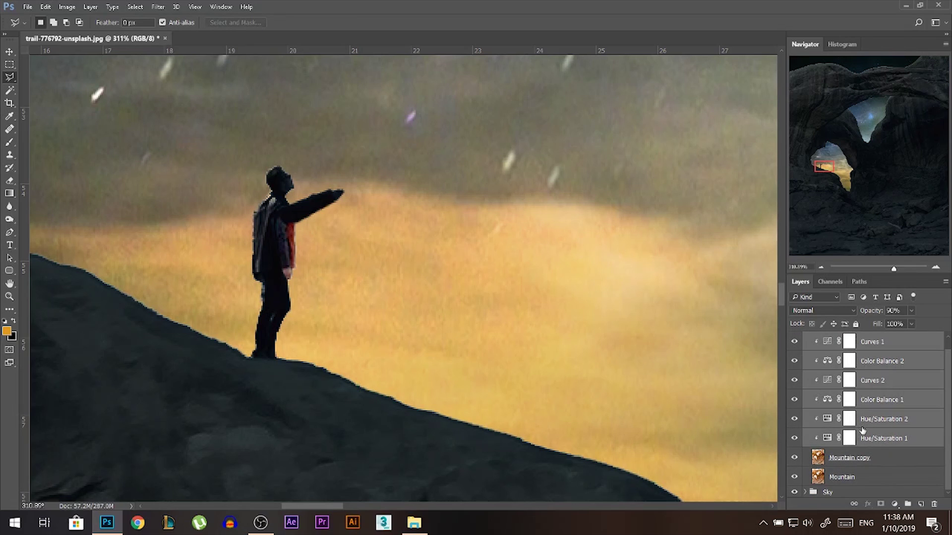
left_click_drag(863, 445, 866, 462)
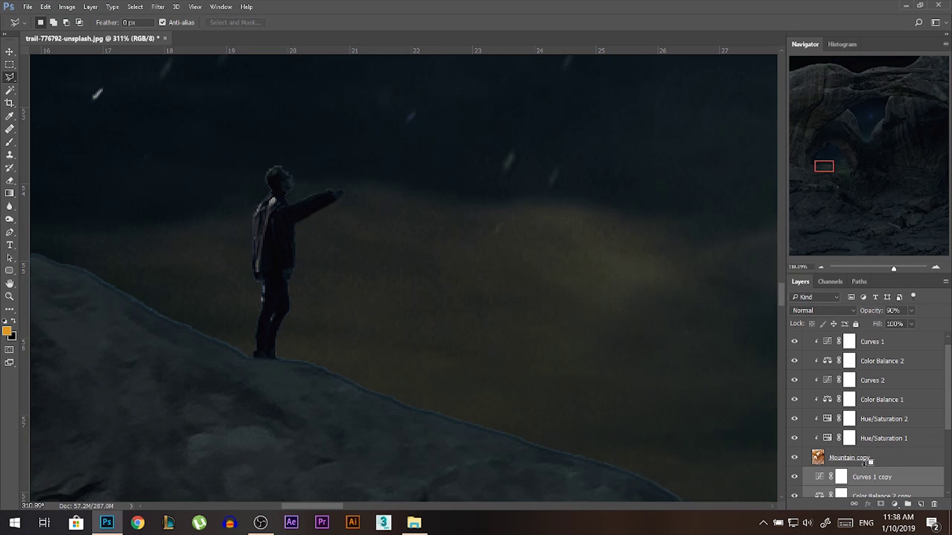
scroll(854, 431, "down", 2)
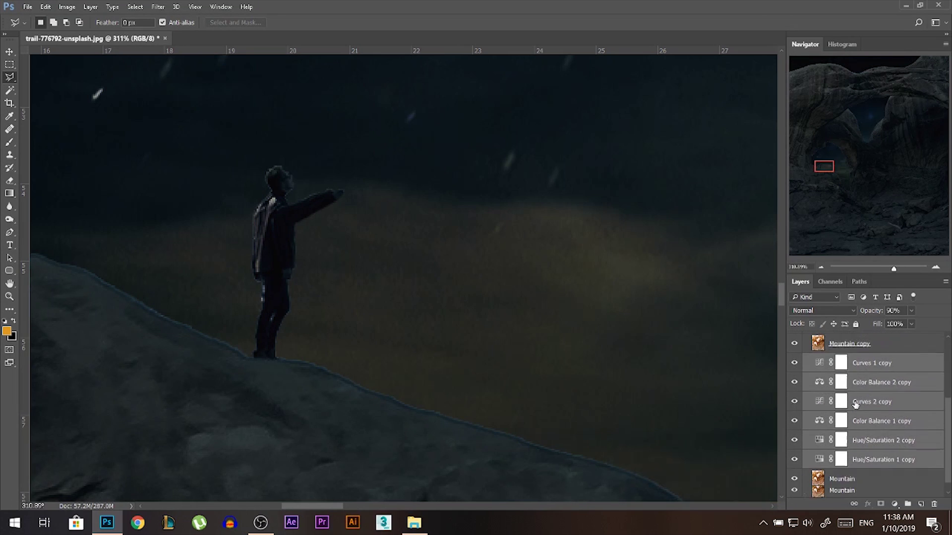
Step: Clip all six copied adjustment layers, from Hue/Saturation 1 copy up to Curves 1 copy, to the original Mountain layer
left_click(853, 467, "alt")
left_click(849, 455, "alt")
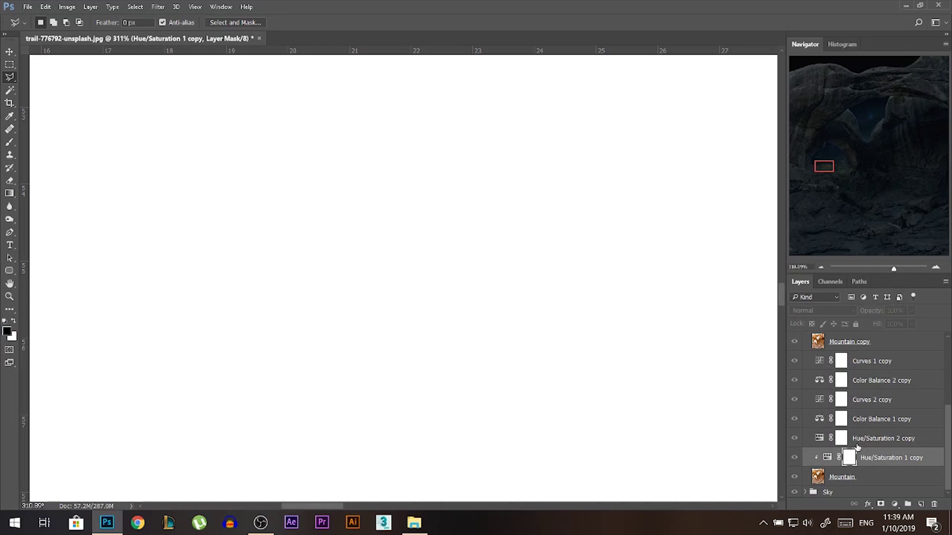
left_click(857, 453, "alt")
left_click(865, 449, "alt")
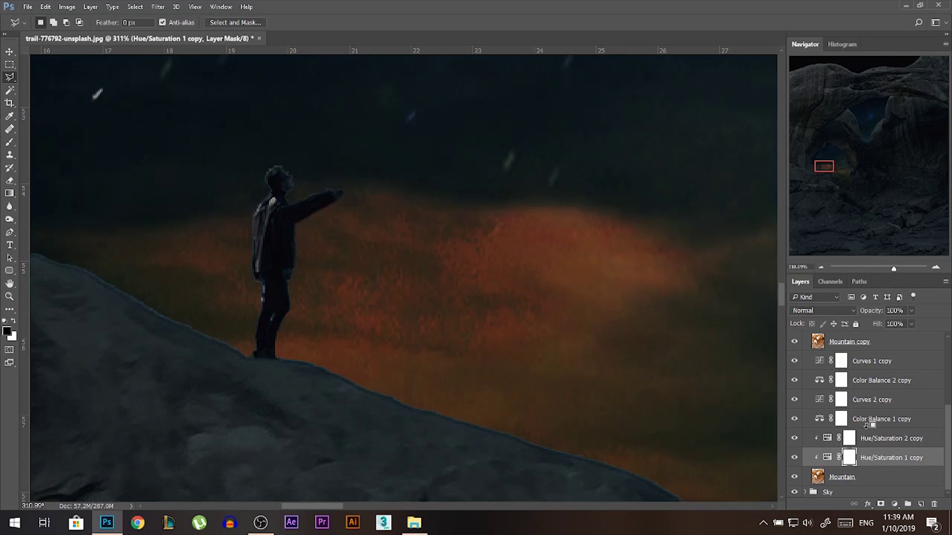
left_click(873, 409, "alt")
left_click(868, 404, "alt")
left_click(865, 388, "alt")
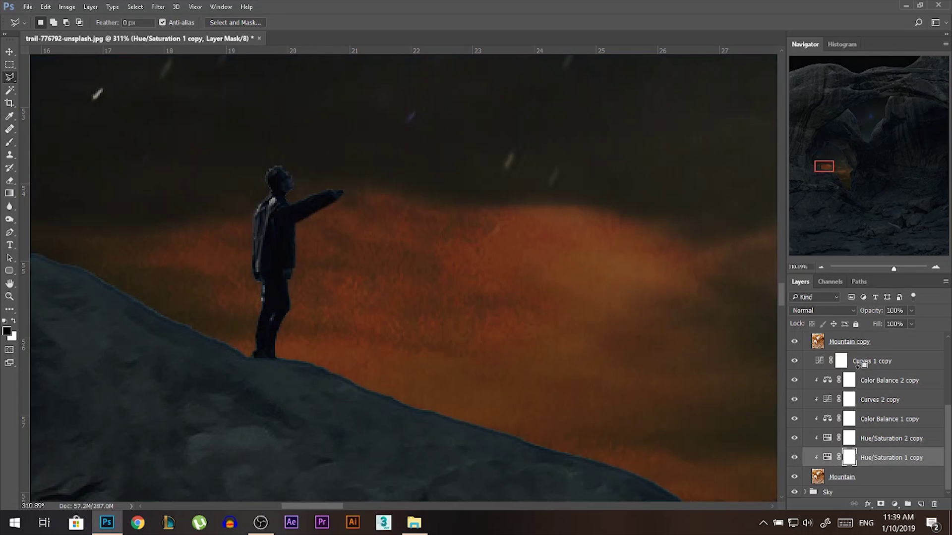
left_click(860, 365)
left_click(858, 369, "alt")
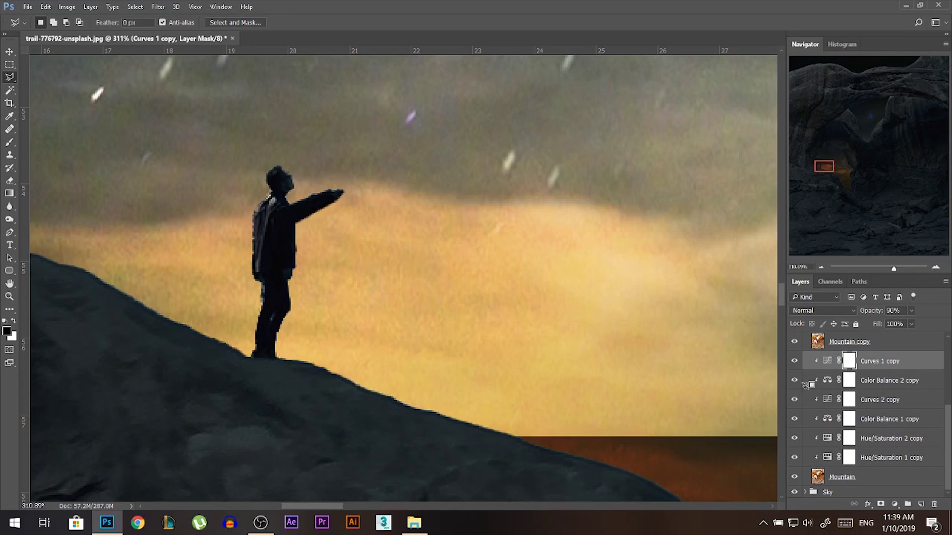
scroll(290, 259, "up", 2)
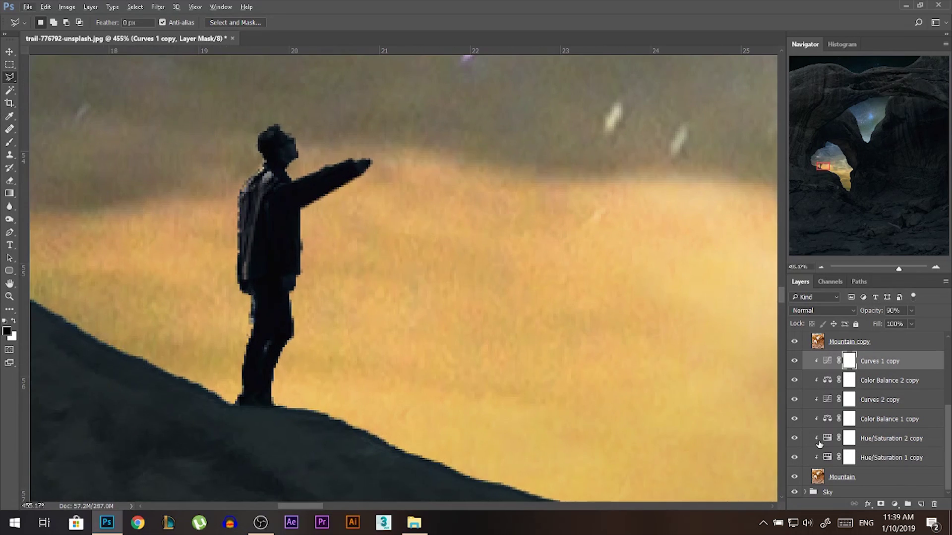
Step: Erase the leftover original arm edge along the front of the figure's body on the Mountain layer with a 5 px eraser
left_click(841, 477)
key("e")
mouse_move(334, 284)
left_mouse_down()
mouse_move(286, 286)
mouse_move(295, 286)
mouse_move(303, 229)
left_mouse_up()
scroll(382, 313, "down", 10)
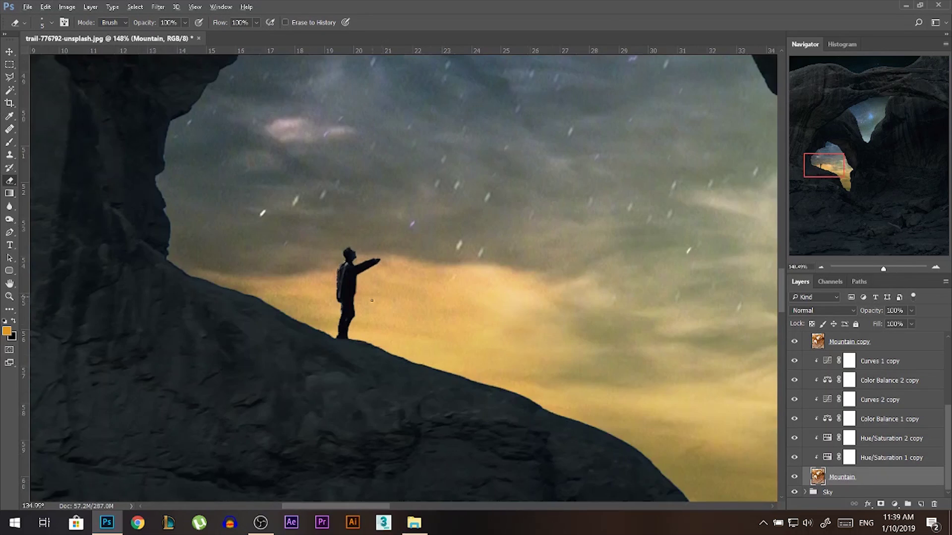
scroll(396, 306, "down", 3)
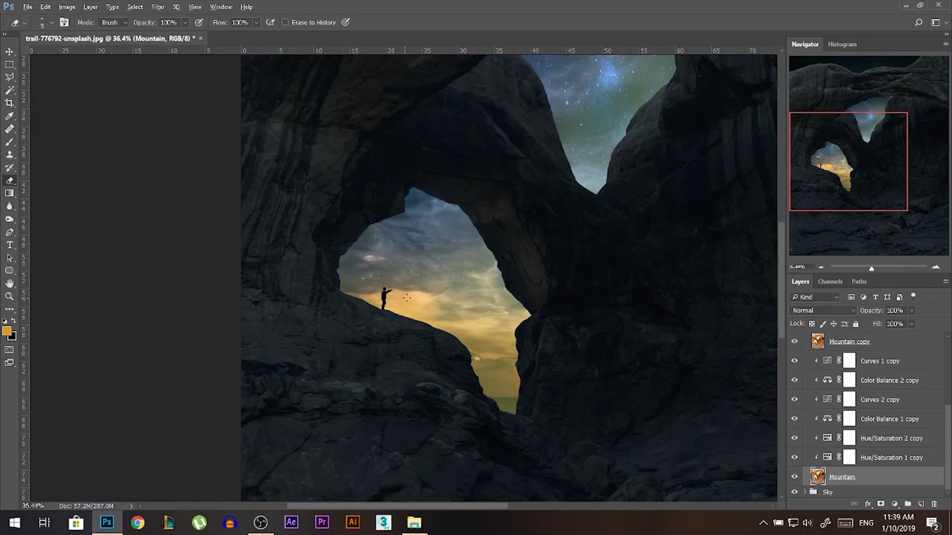
left_click(10, 51)
scroll(328, 235, "down", 3)
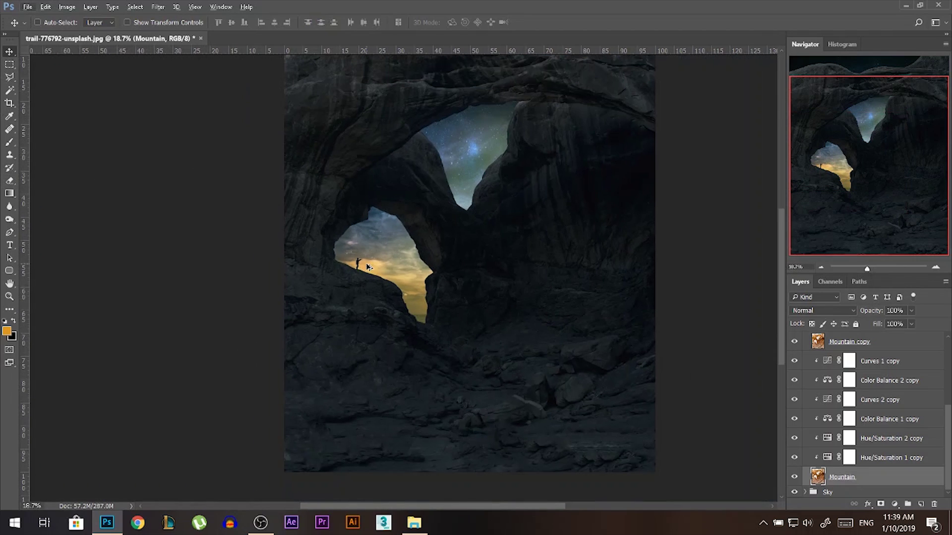
scroll(367, 267, "up", 8)
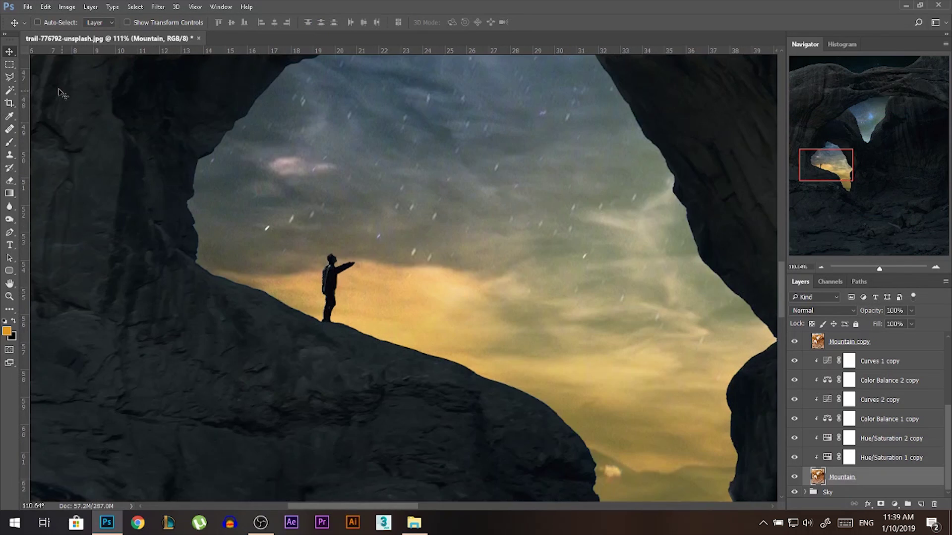
Step: Add a new layer above Curves 1 and outline a flashlight shape widening from the figure's hand with the Polygonal Lasso
left_click(12, 78)
scroll(686, 334, "up", 2)
scroll(825, 359, "up", 3)
left_click(843, 341)
left_click(920, 504)
scroll(395, 306, "up", 5)
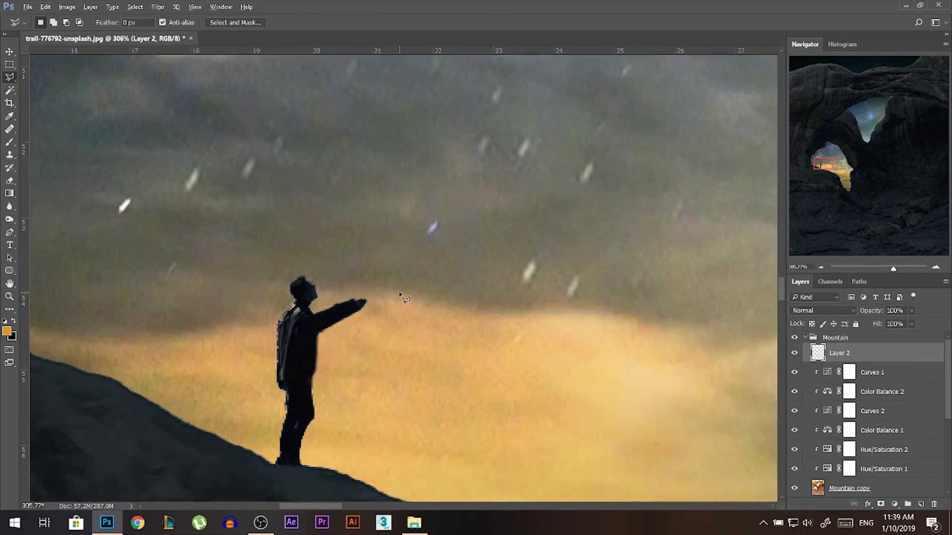
left_click(337, 301)
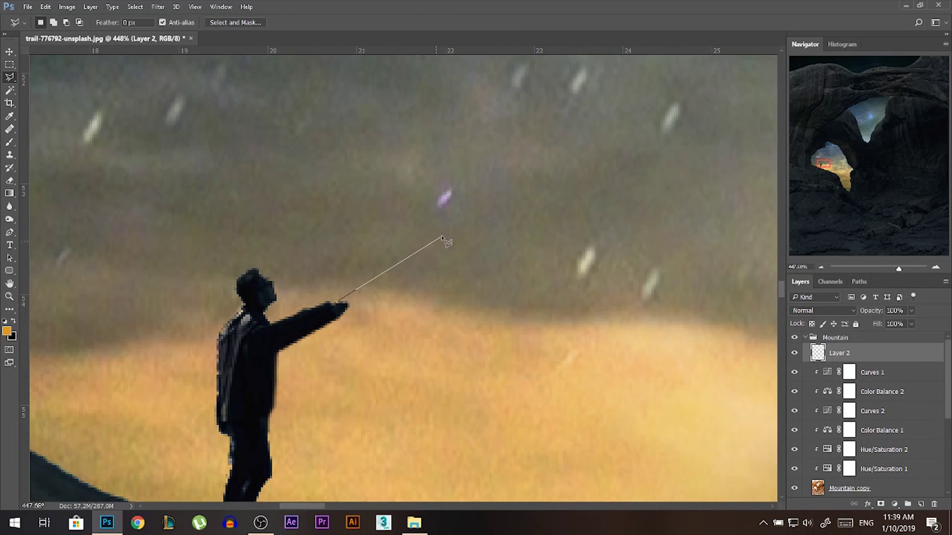
left_click(455, 261)
left_click(341, 314)
Step: Set the foreground to a very dark blue, fill the flashlight selection with it, and deselect
left_click(14, 322)
left_click(7, 331)
left_click(618, 121)
left_click(599, 133)
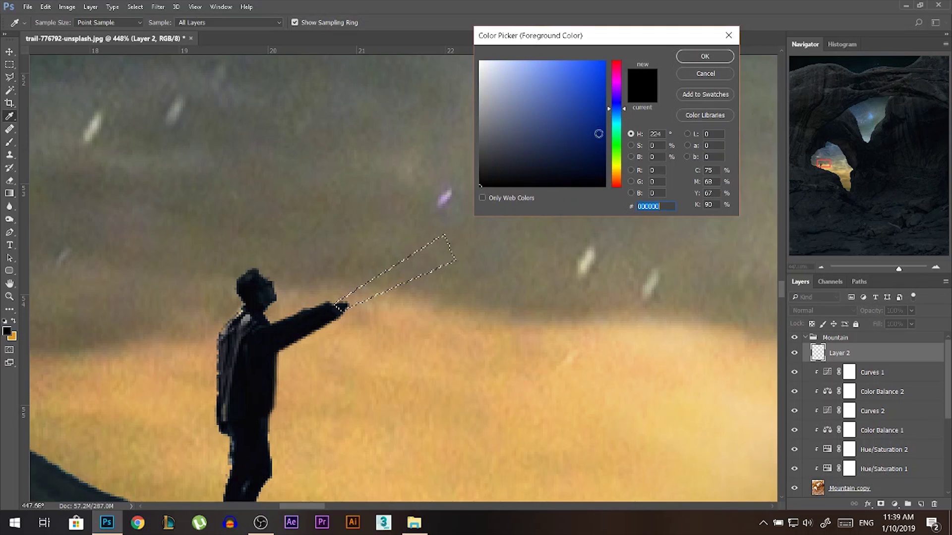
left_click(581, 167)
left_click(705, 57)
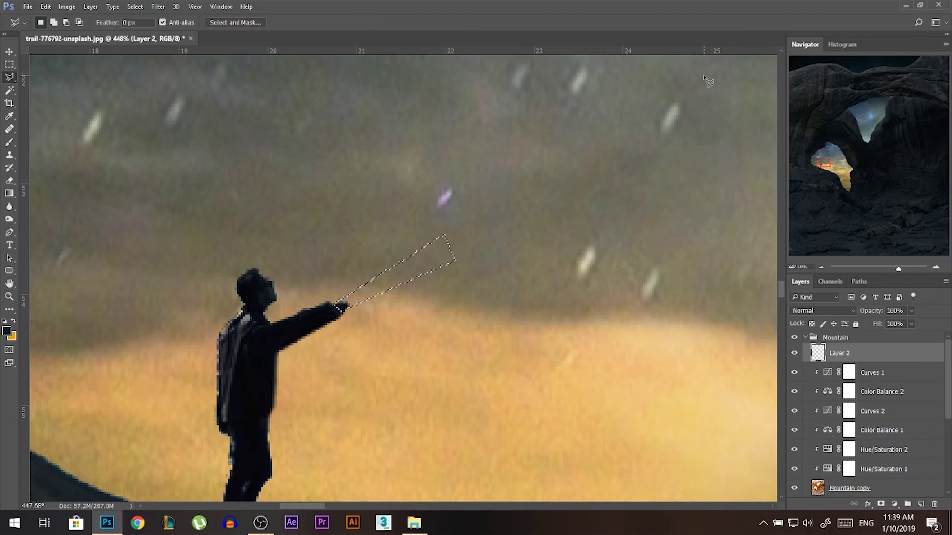
key("alt+BackSpace")
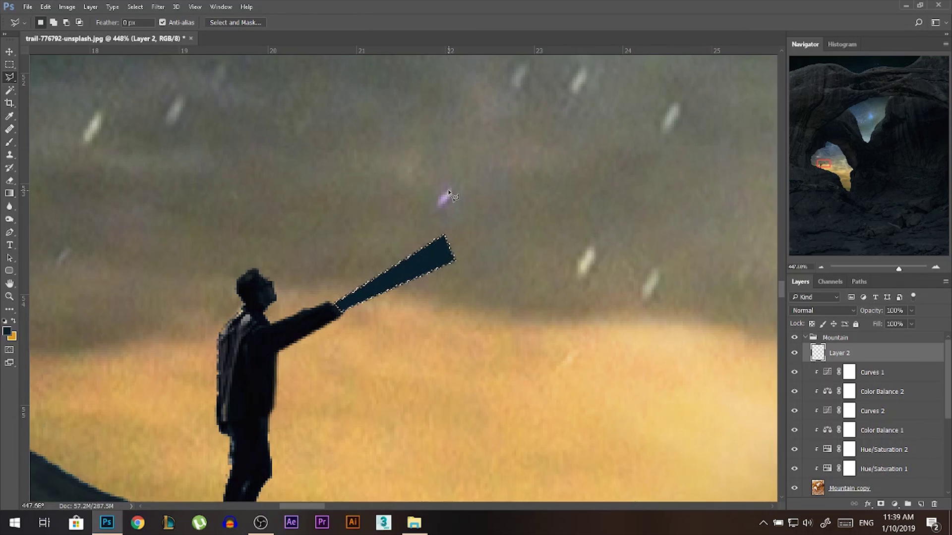
key("ctrl+d")
Step: Lower the flashlight's saturation to -54 with Hue/Saturation and lock Layer 2's transparent pixels
key("ctrl+u")
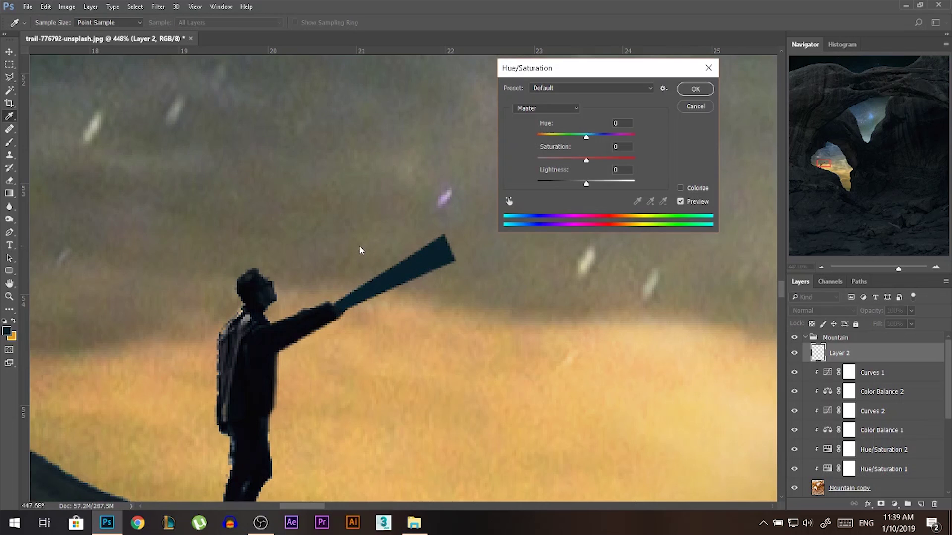
left_click(560, 159)
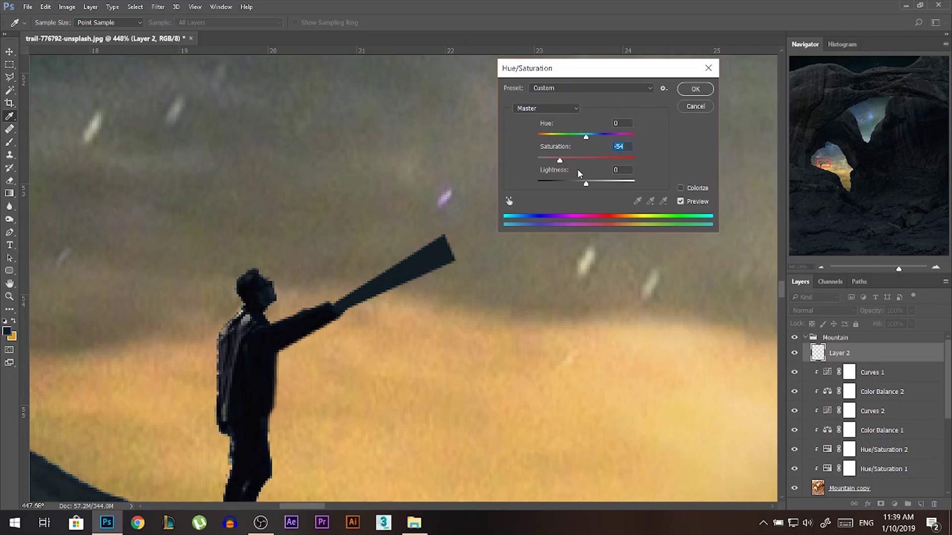
left_click(583, 182)
left_click(694, 89)
key("l")
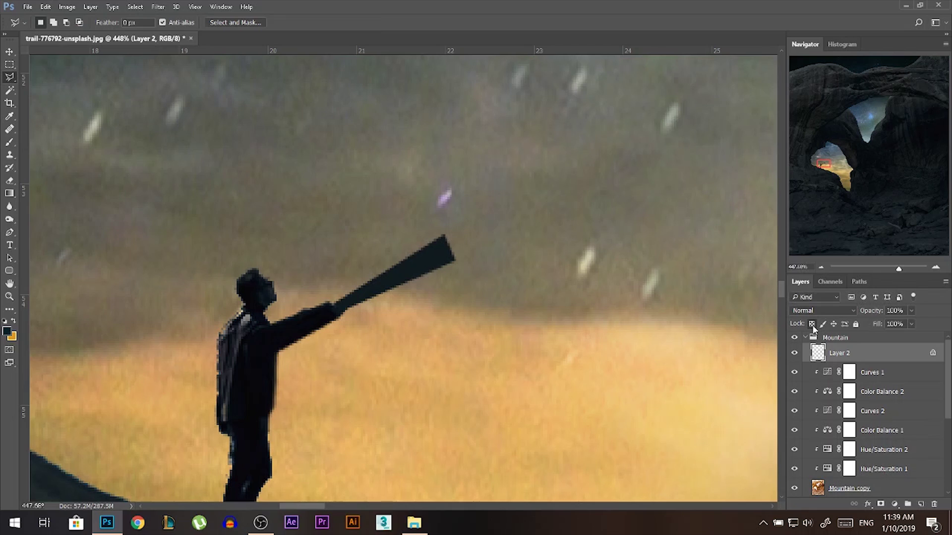
Step: Set the brush to Normal mode, 100% opacity and a tiny tip, and paint a thin black line across the flashlight
left_click(11, 143)
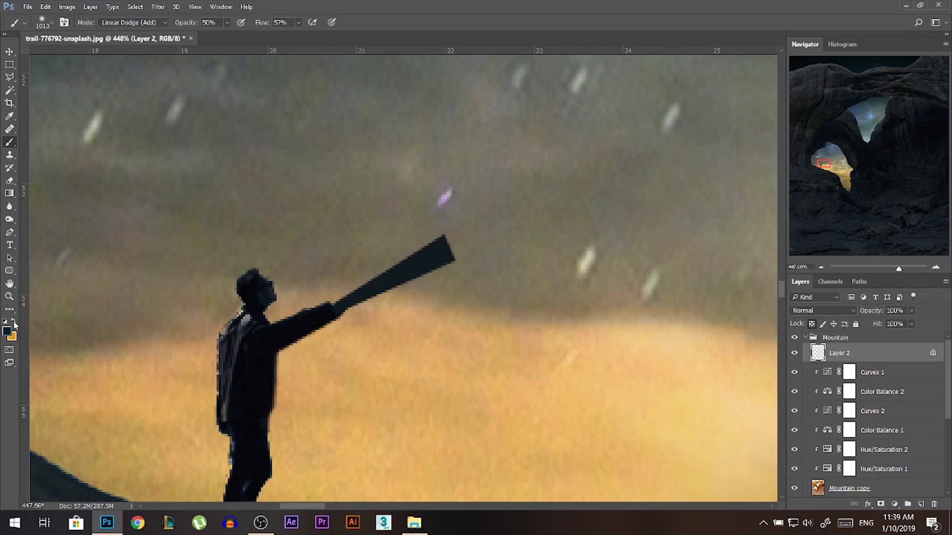
left_click(157, 23)
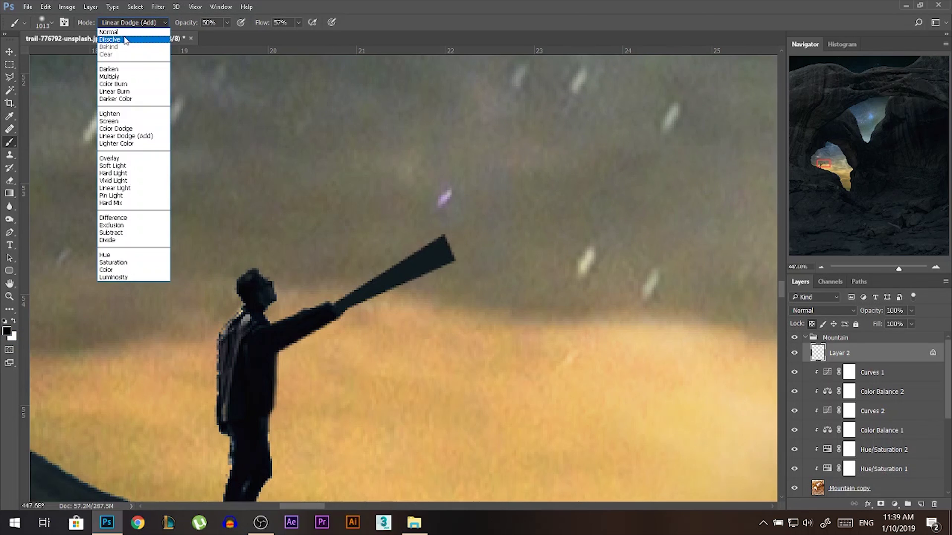
left_click(132, 31)
left_click_drag(191, 23, 331, 164)
mouse_move(343, 193)
left_mouse_down()
mouse_move(360, 203)
mouse_move(15, 179)
mouse_move(182, 181)
mouse_move(133, 180)
left_mouse_up()
left_click_drag(332, 250, 247, 251)
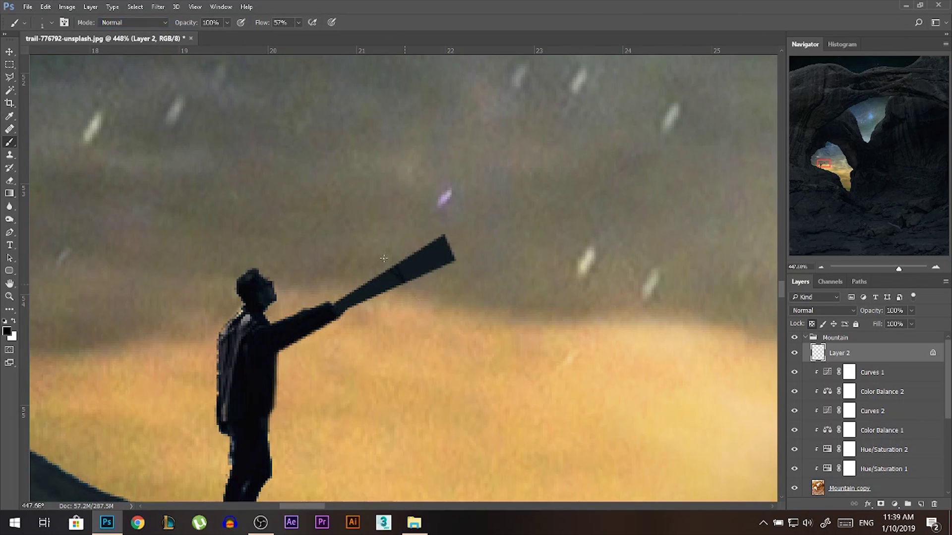
Step: Set the brush opacity to 53% and paint black shading, a white ring and fine white highlights on the flashlight
key("x")
key("5")
key("3")
key("x")
key("bracketright")
key("bracketright")
key("bracketright")
key("bracketright")
left_click_drag(415, 260, 398, 265)
key("x")
left_click_drag(338, 311, 442, 266)
Step: Brush a soft white glow onto the flashlight's wide end with a 25 px brush
key("bracketright")
key("bracketright")
key("bracketright")
key("bracketright")
key("bracketright")
key("bracketright")
key("bracketright")
key("bracketright")
left_click(464, 242)
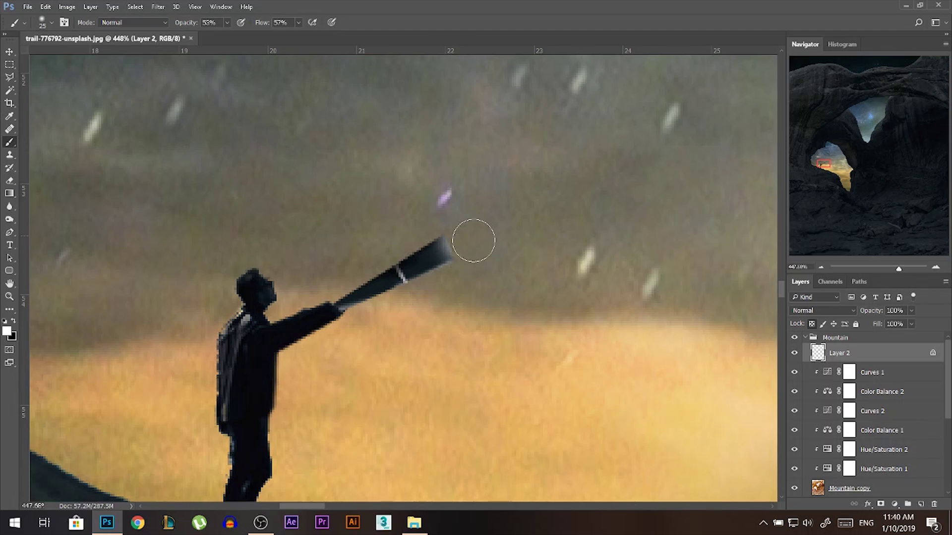
scroll(474, 240, "down", 5)
scroll(365, 244, "down", 3)
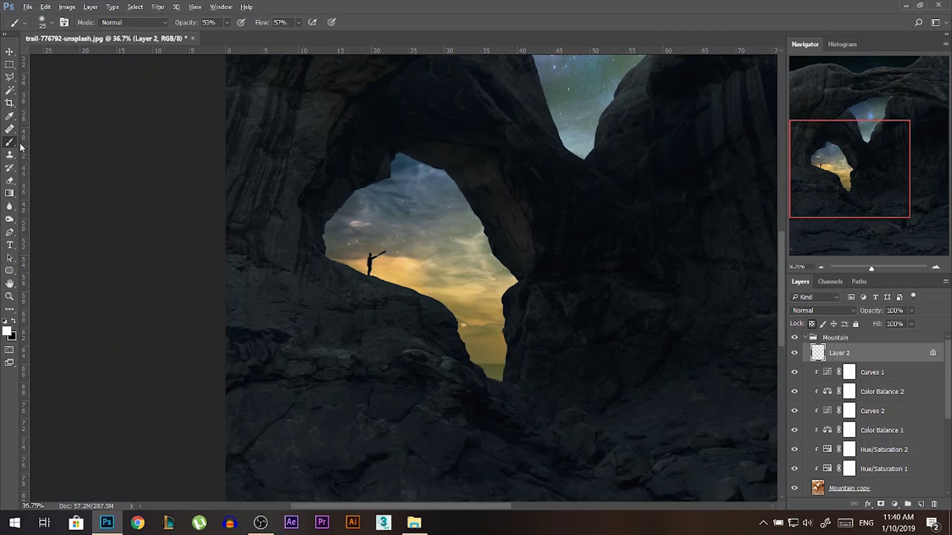
left_click(9, 52)
scroll(319, 319, "down", 2)
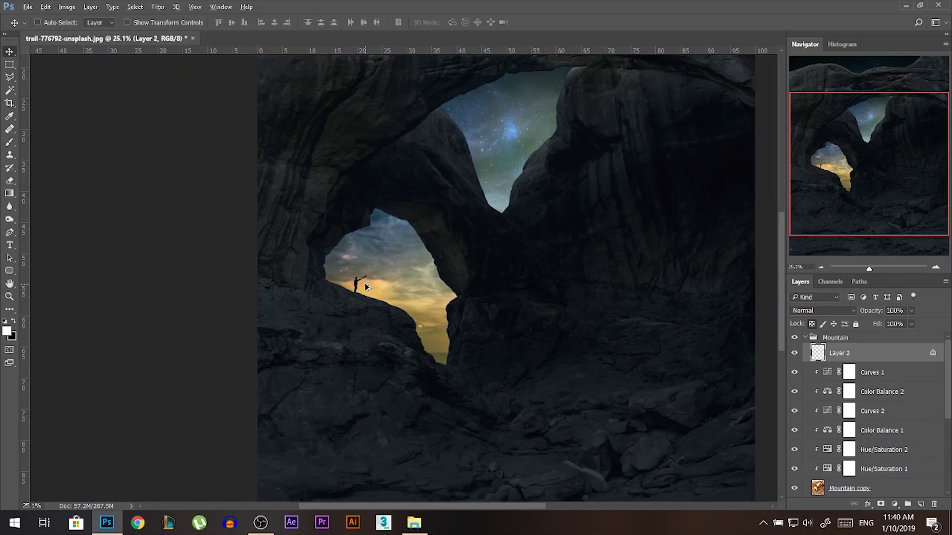
scroll(367, 281, "up", 1)
scroll(367, 281, "up", 6)
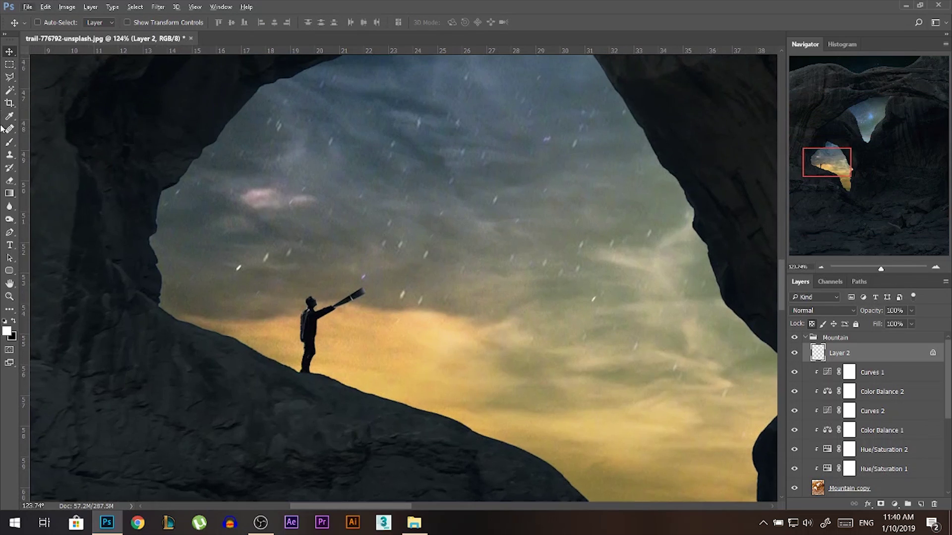
Step: Select a cone-shaped light beam area from the flashlight's tip to the arch rock with a Polygonal Lasso feathered 5 px
left_click(10, 77)
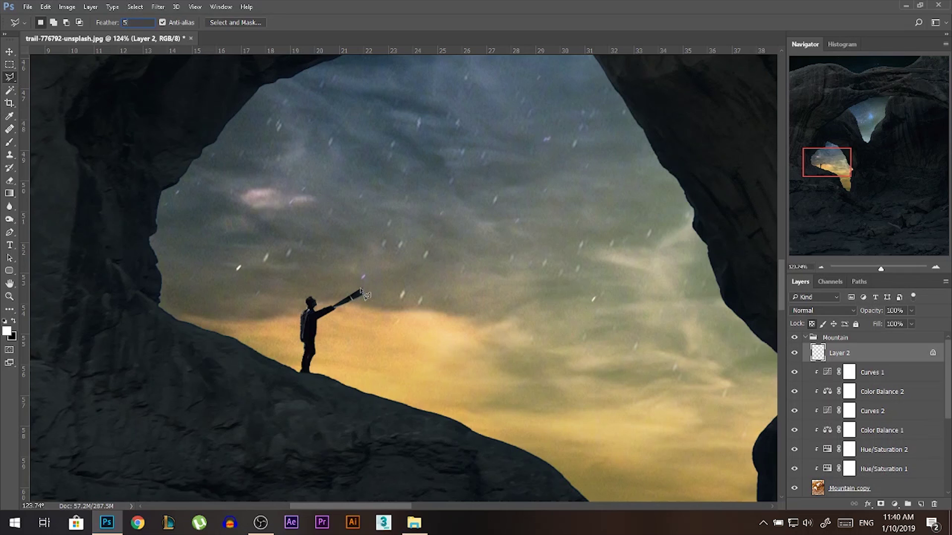
left_click(362, 291)
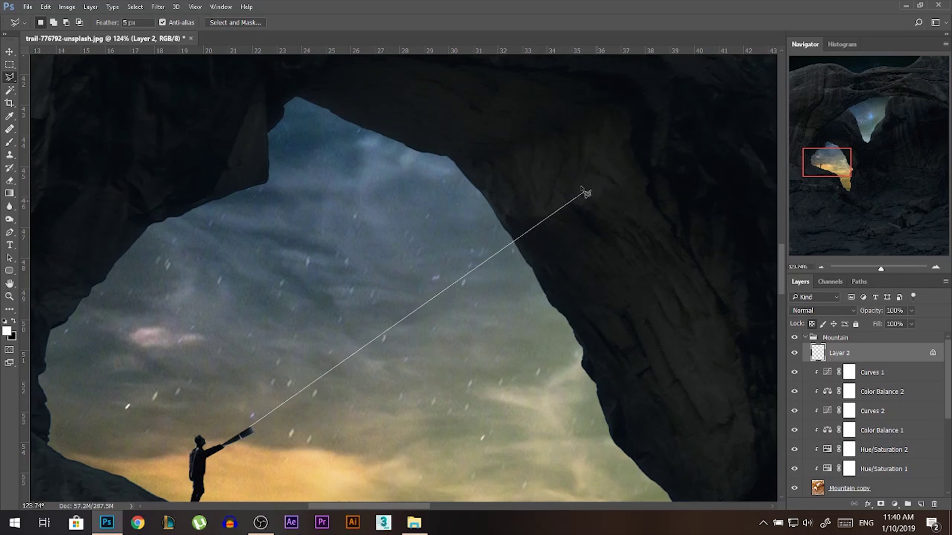
left_click(576, 173)
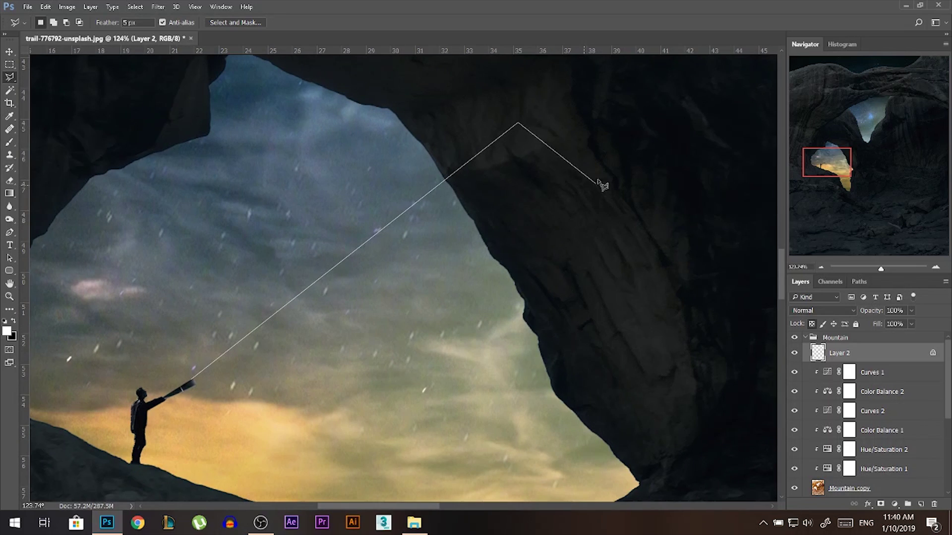
left_click(599, 137)
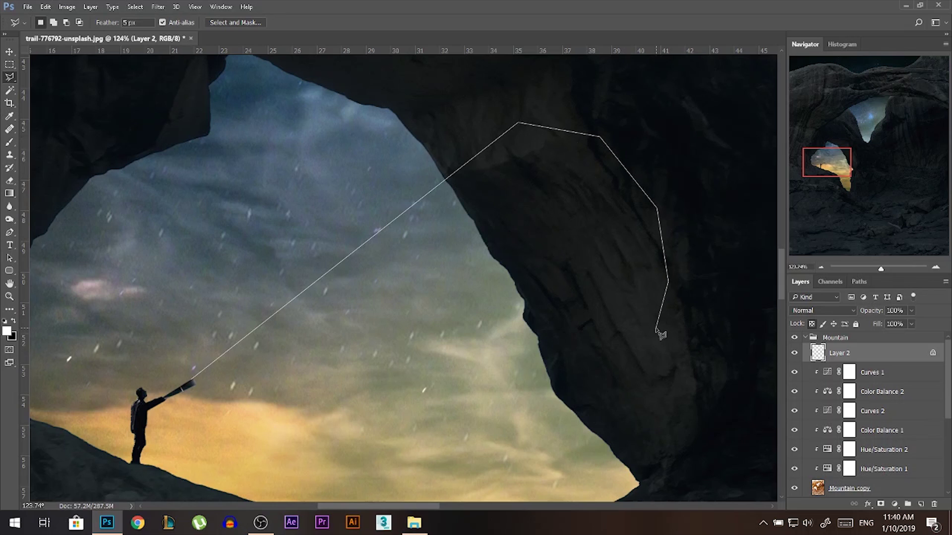
left_click(587, 353)
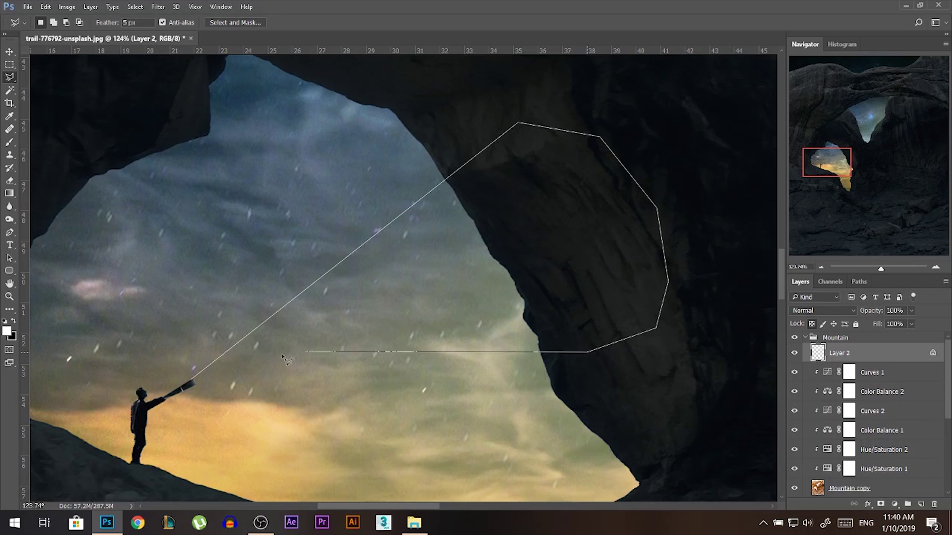
left_click(198, 392)
scroll(317, 279, "down", 5)
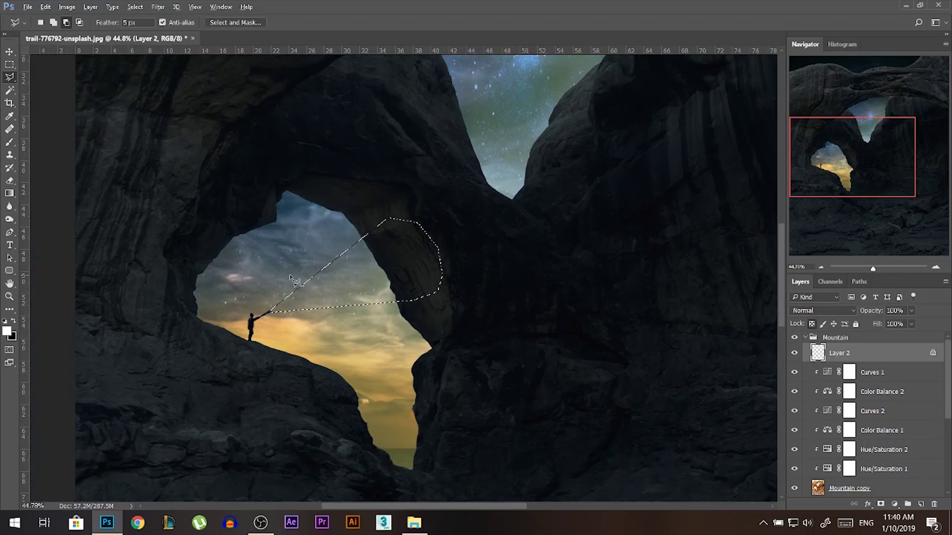
Step: Set the foreground color to saturated orange, #ffa800
left_click(8, 332)
left_click(617, 176)
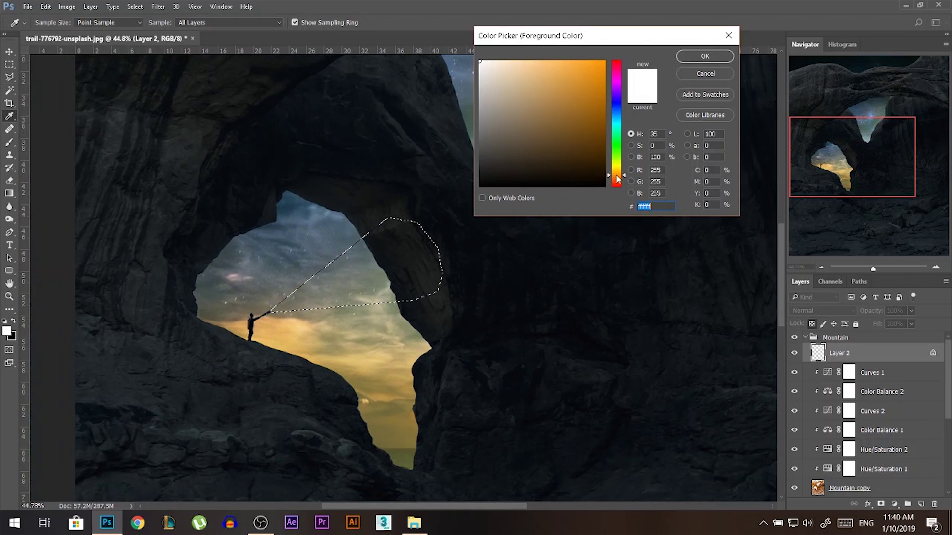
left_click_drag(590, 113, 605, 60)
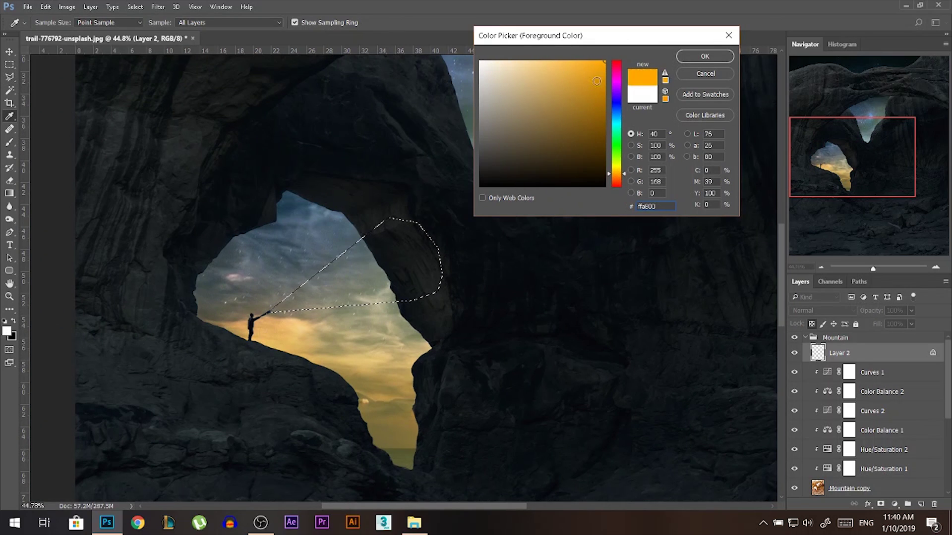
left_click(709, 58)
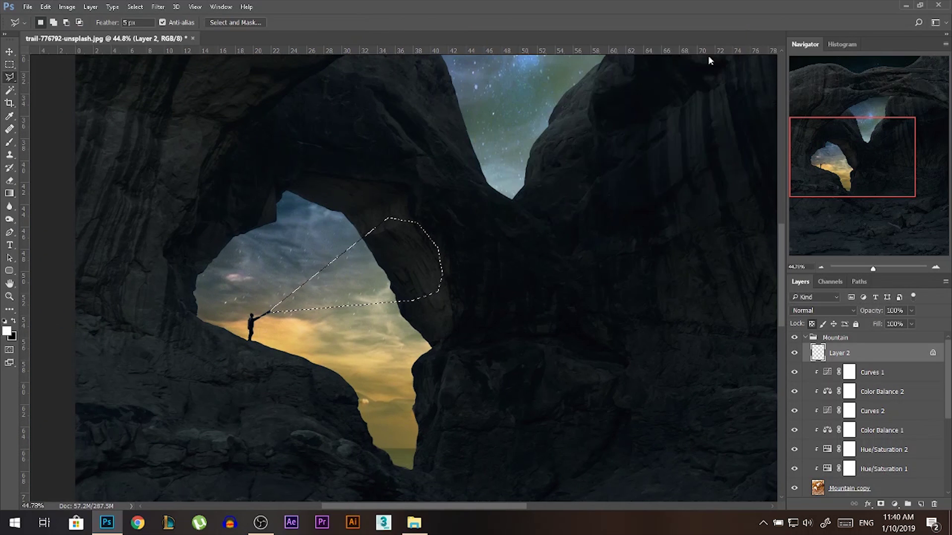
Step: On a new layer, apply two orange gradients outward from the flashlight in Linear Dodge (Add) mode at 42% opacity
left_click(9, 193)
left_click(206, 23)
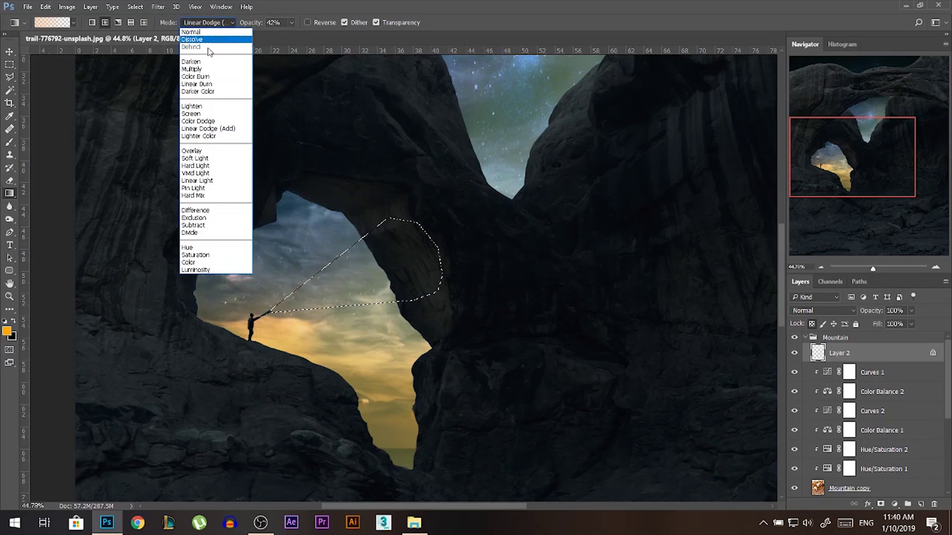
left_click(202, 129)
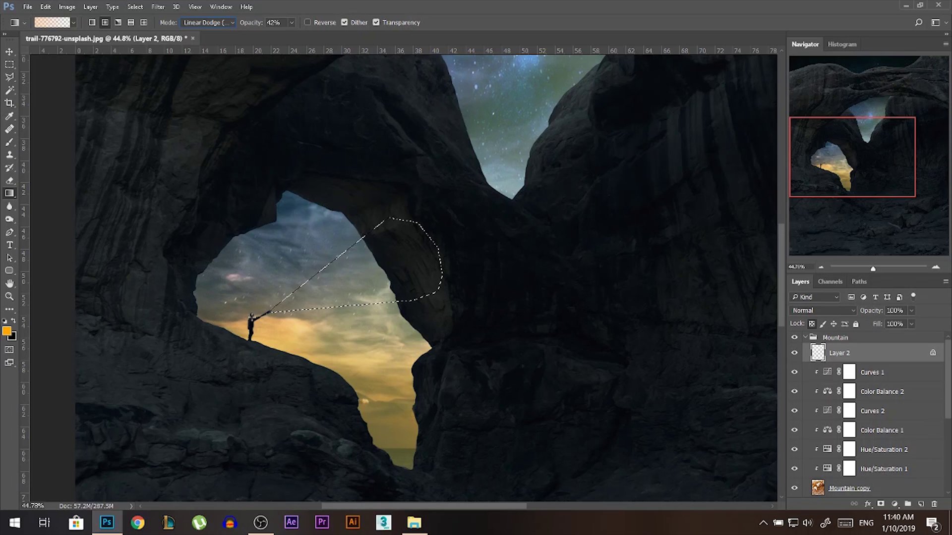
left_click(920, 504)
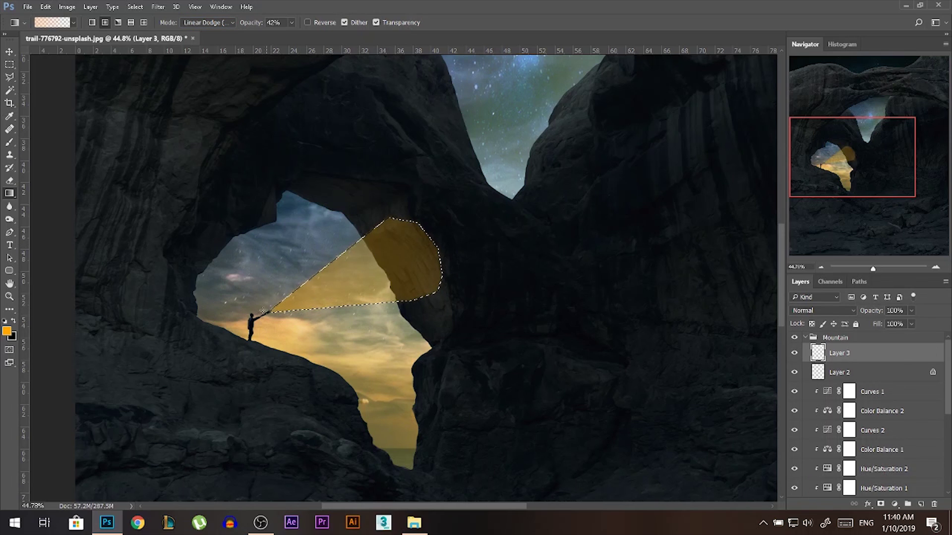
left_click_drag(270, 313, 417, 261)
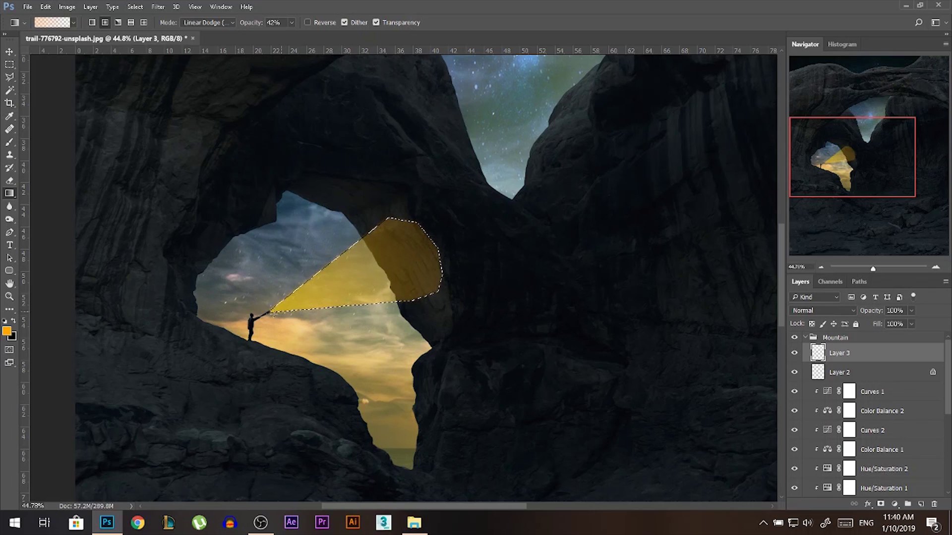
left_click_drag(261, 313, 330, 292)
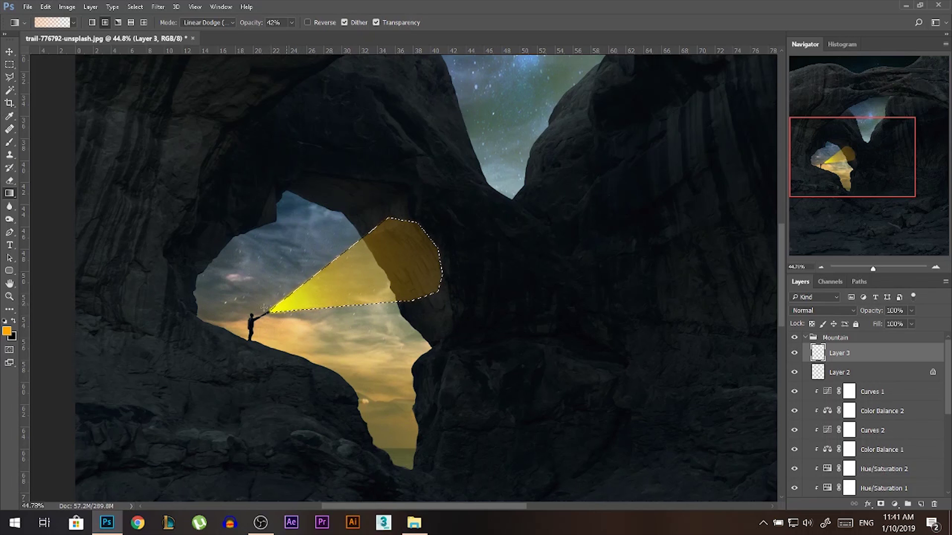
Step: Set the foreground color to pale orange #ffdc97, add another gradient to the beam from the flashlight, and deselect
left_click(6, 331)
left_click(531, 61)
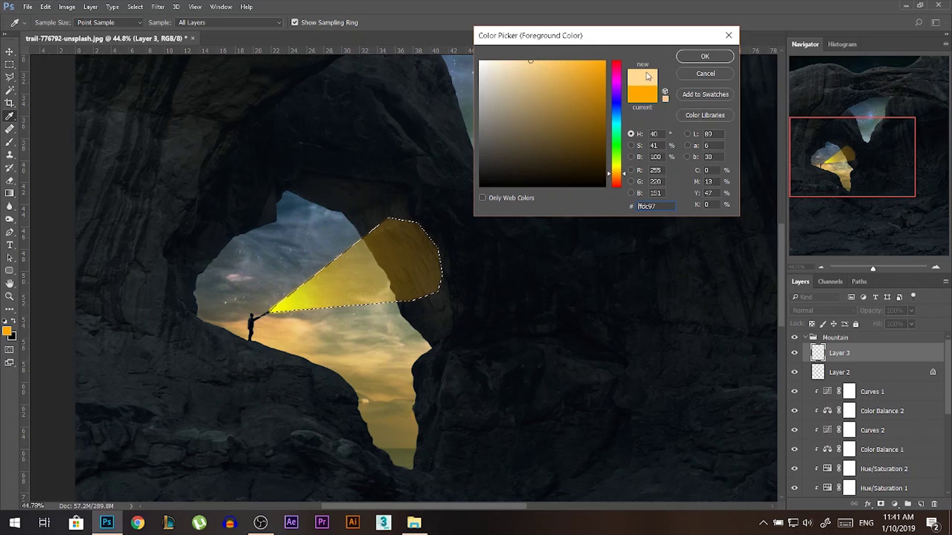
left_click(705, 57)
left_click_drag(422, 259, 422, 259)
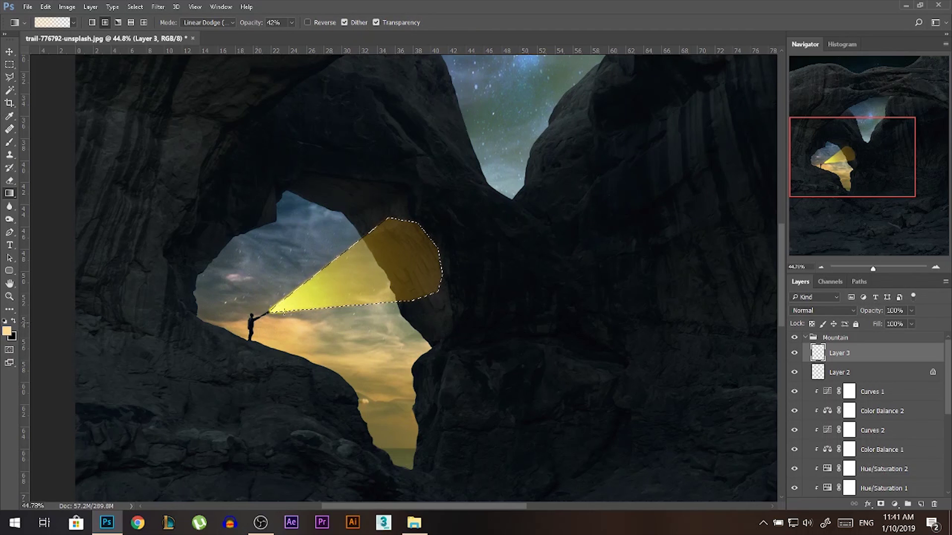
key("ctrl+d")
key("v")
Step: Soften the light beam on Layer 3 with a 15.3 px Gaussian Blur
scroll(437, 298, "down", 3)
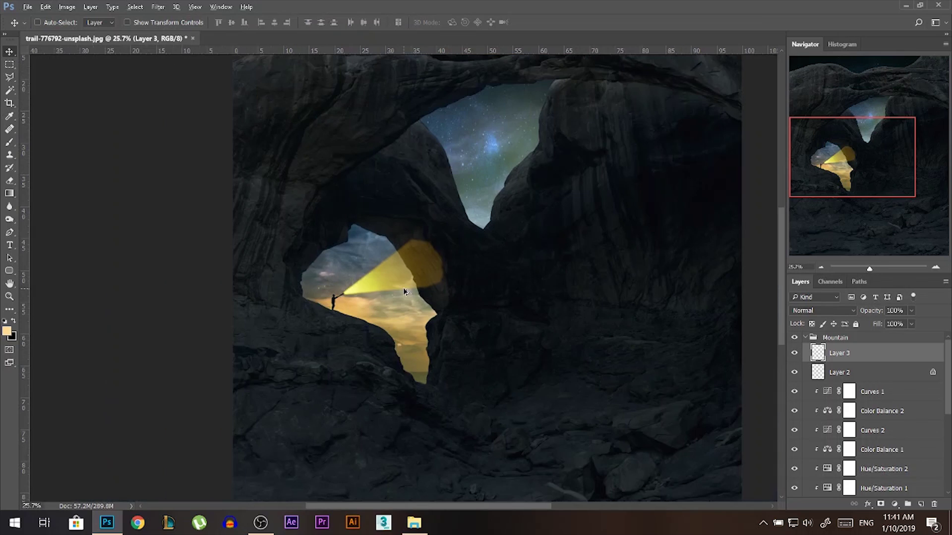
scroll(387, 282, "up", 1)
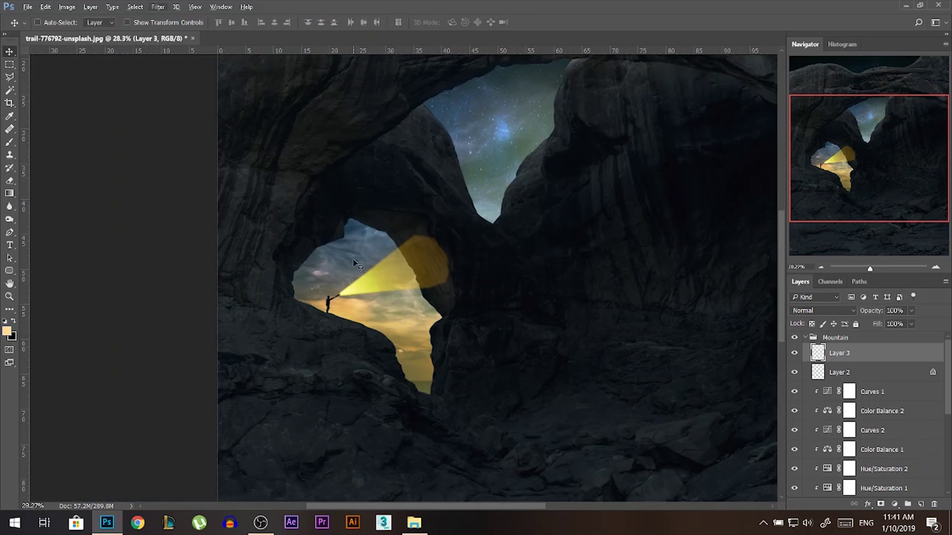
left_click(158, 8)
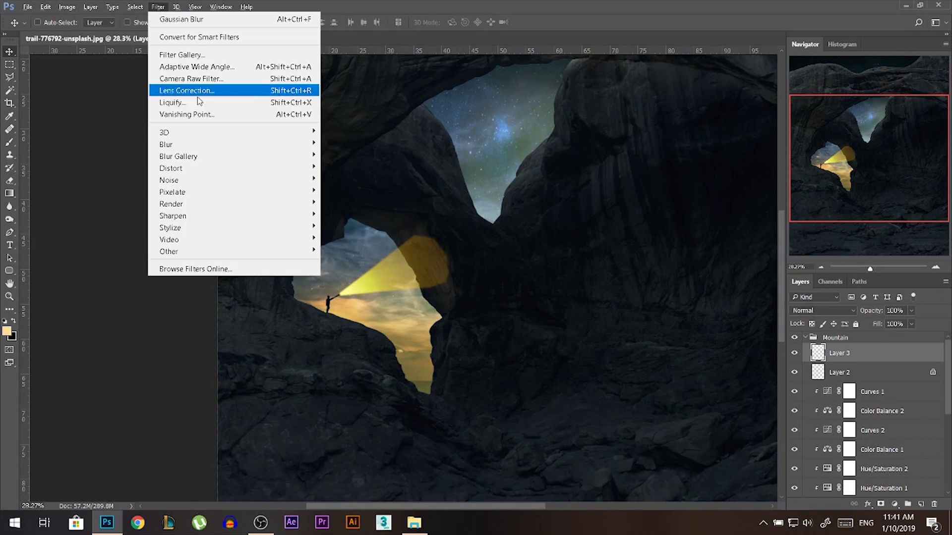
mouse_move(243, 144)
left_click(350, 192)
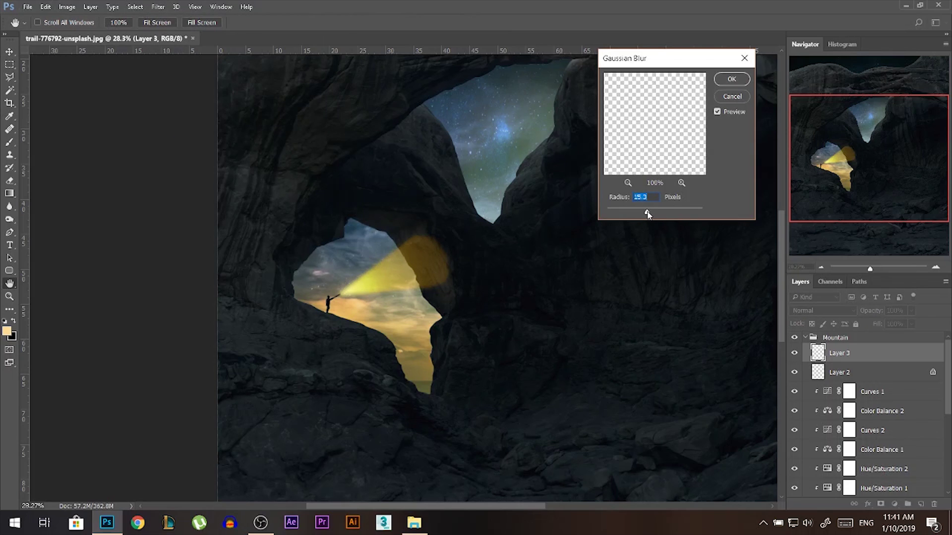
left_click(732, 80)
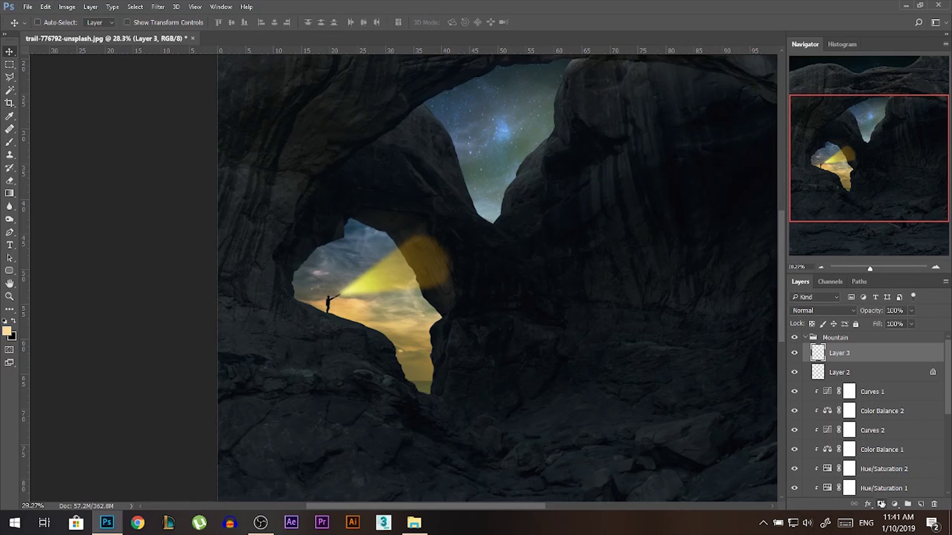
Step: Add a mask to Layer 3 and fade the beam's far end over the rock with a large soft black brush at 53% opacity
left_click(881, 504)
left_click(10, 144)
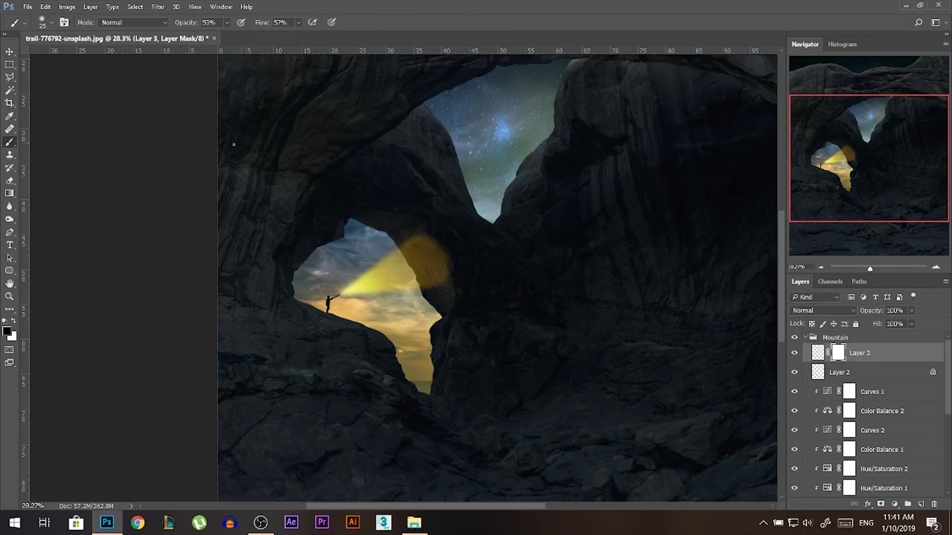
left_click_drag(324, 228, 396, 229)
scroll(465, 246, "up", 4)
left_click_drag(411, 189, 368, 194)
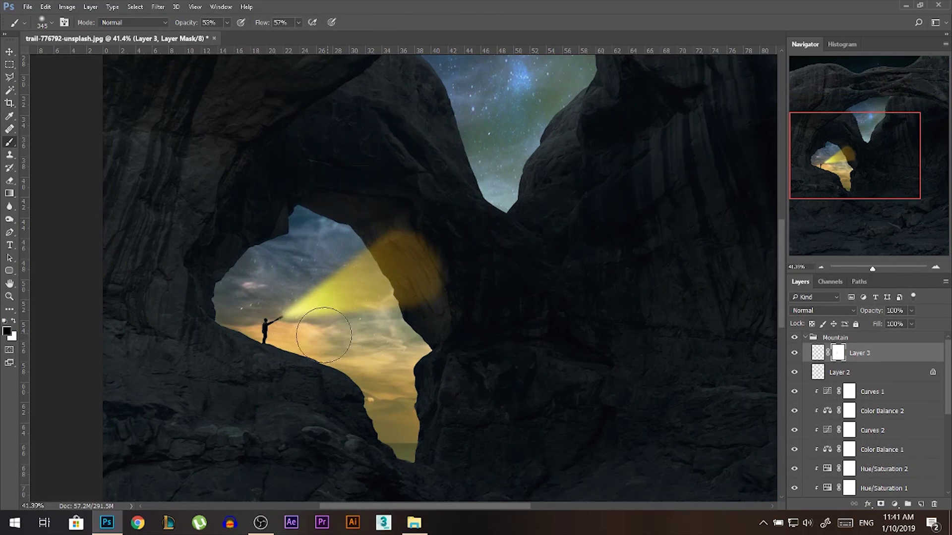
left_click(430, 256)
mouse_move(404, 242)
left_mouse_down()
mouse_move(427, 233)
mouse_move(458, 243)
left_mouse_up()
left_click(427, 234)
left_click_drag(418, 202, 382, 202)
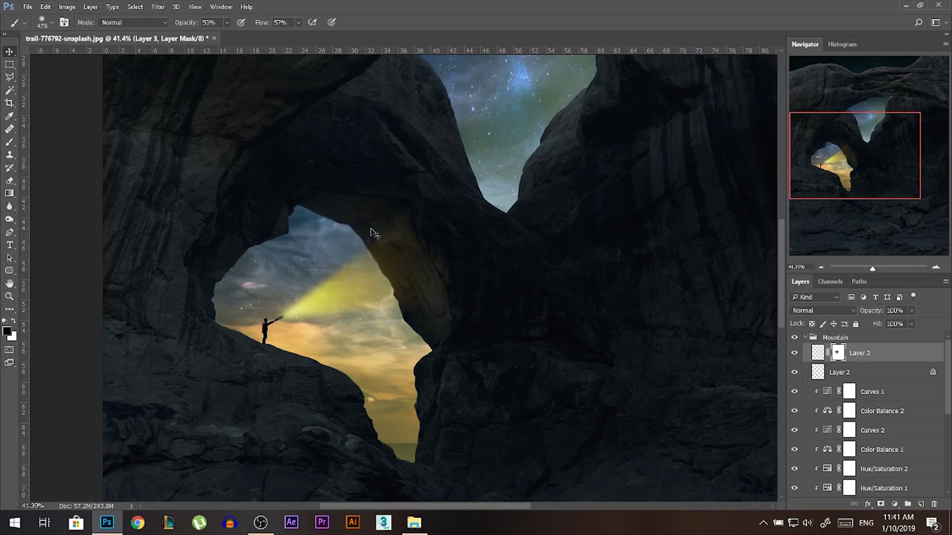
key("v")
scroll(392, 211, "down", 1)
scroll(397, 213, "down", 3)
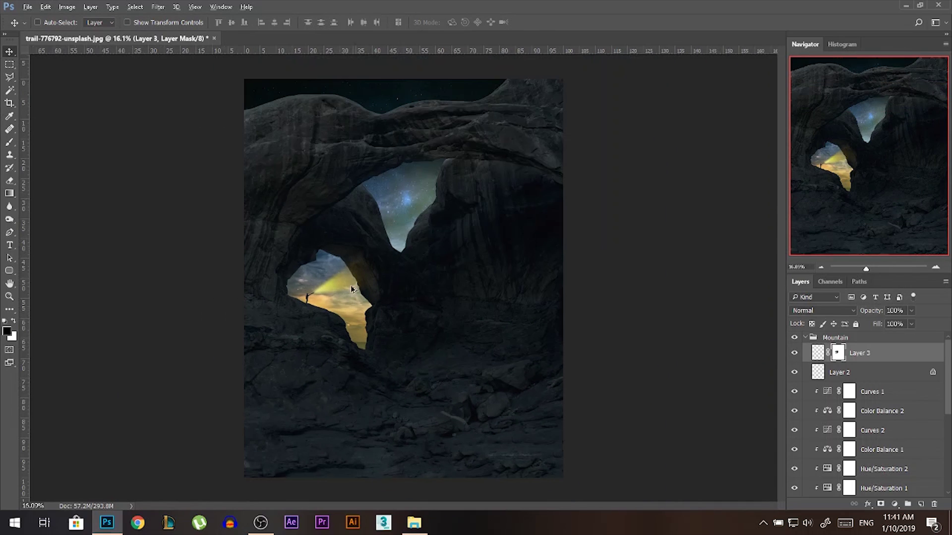
Step: Shift the hue of Layer 3's light beam toward warm orange with Hue/Saturation
scroll(351, 285, "up", 1)
scroll(338, 296, "up", 2)
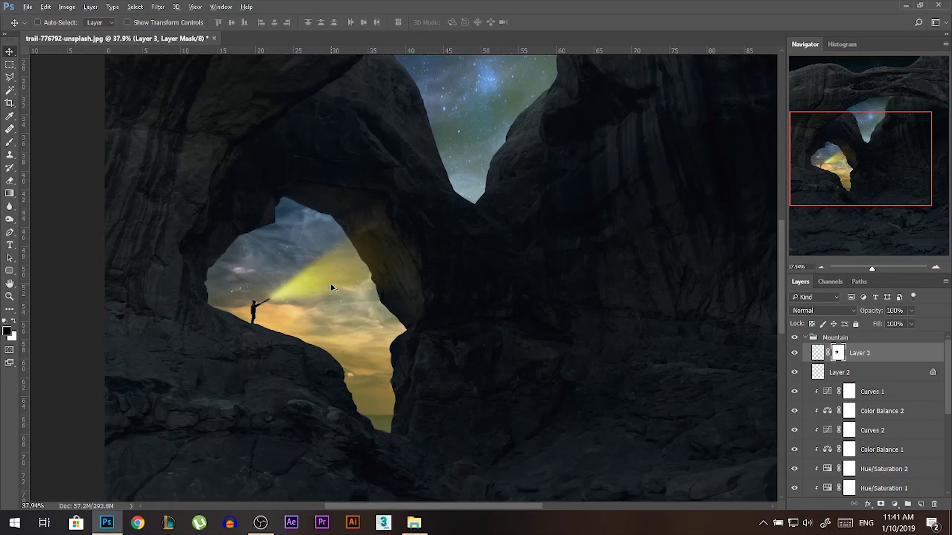
left_click(819, 354)
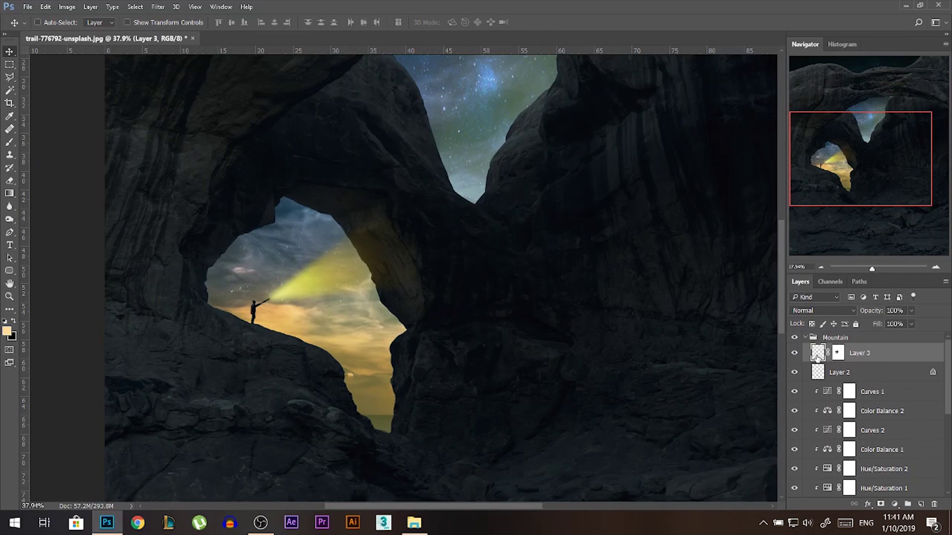
key("ctrl+u")
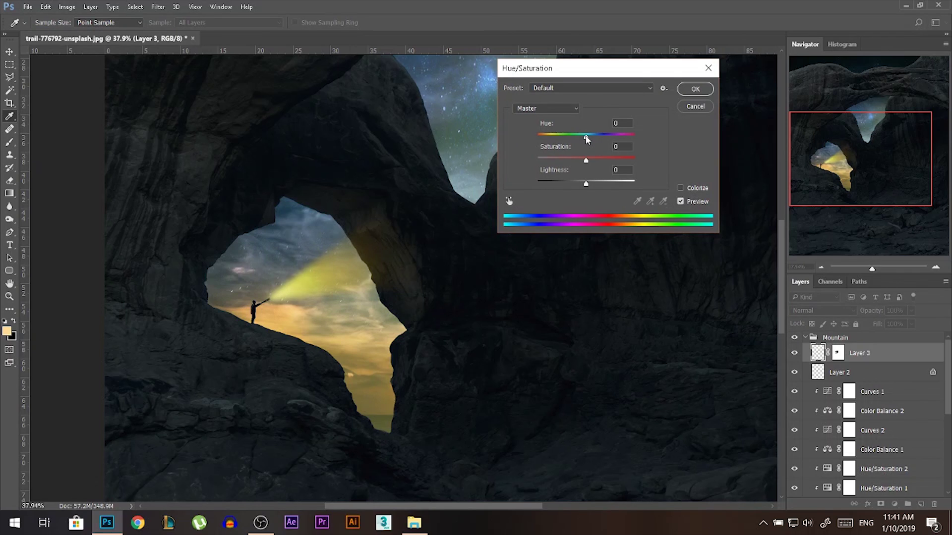
left_click_drag(587, 141, 542, 138)
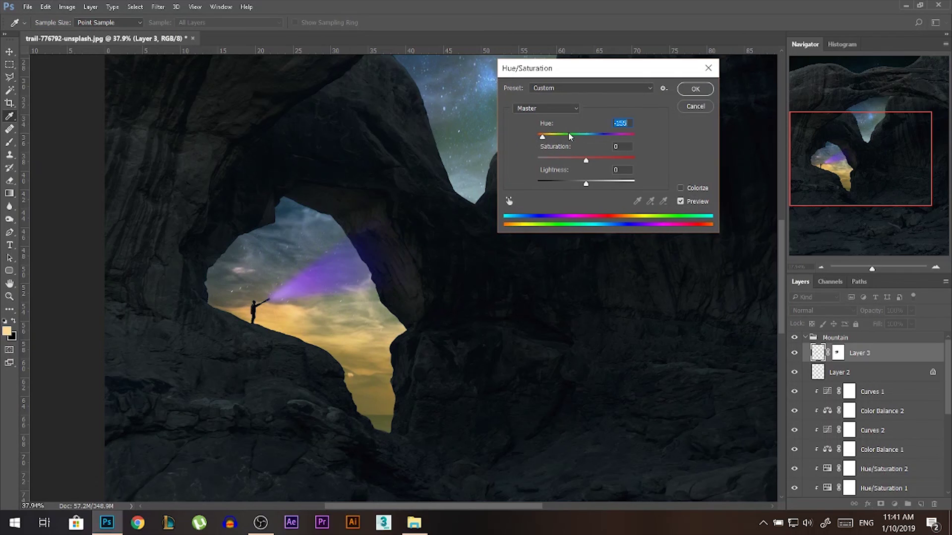
left_click_drag(603, 132, 579, 138)
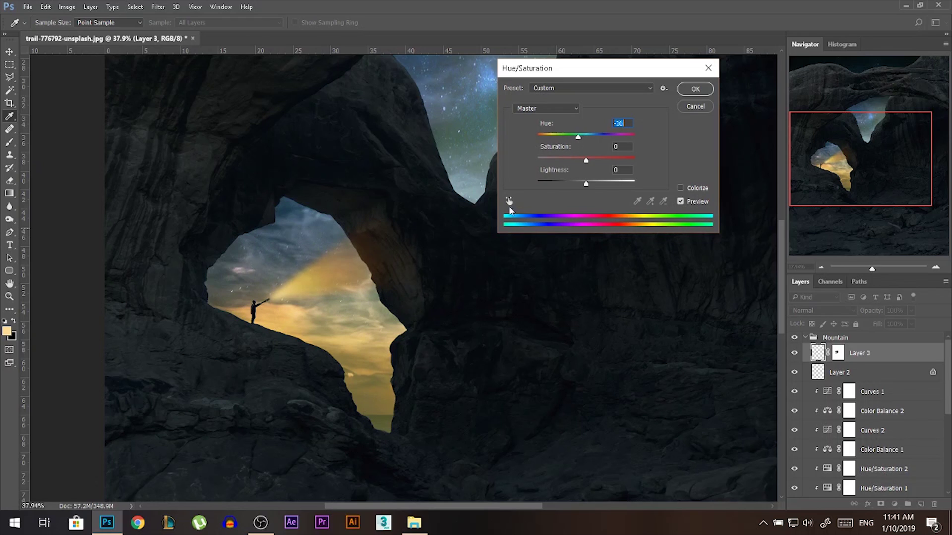
left_click(702, 105)
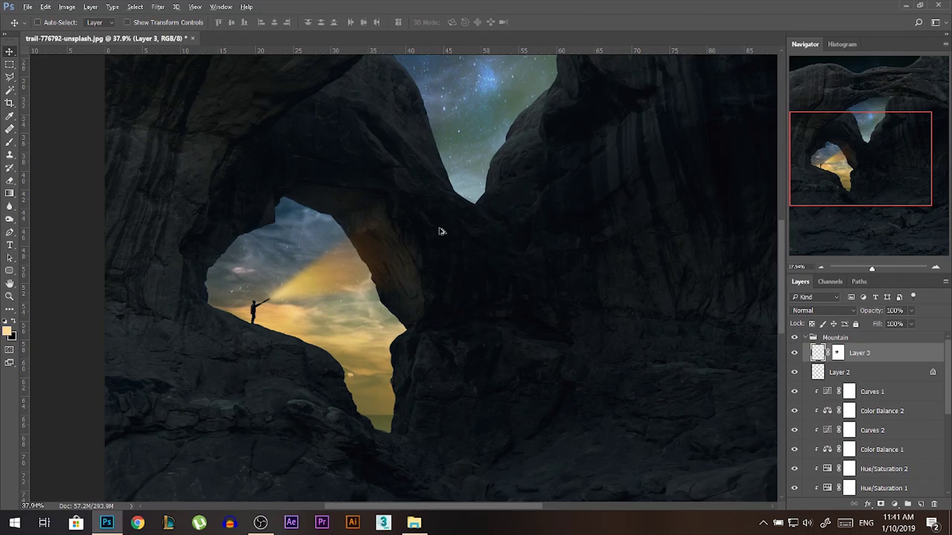
Step: Place the hieroglyph image "download" from File Explorer into the document and position it over the arch opening
scroll(437, 233, "up", 1)
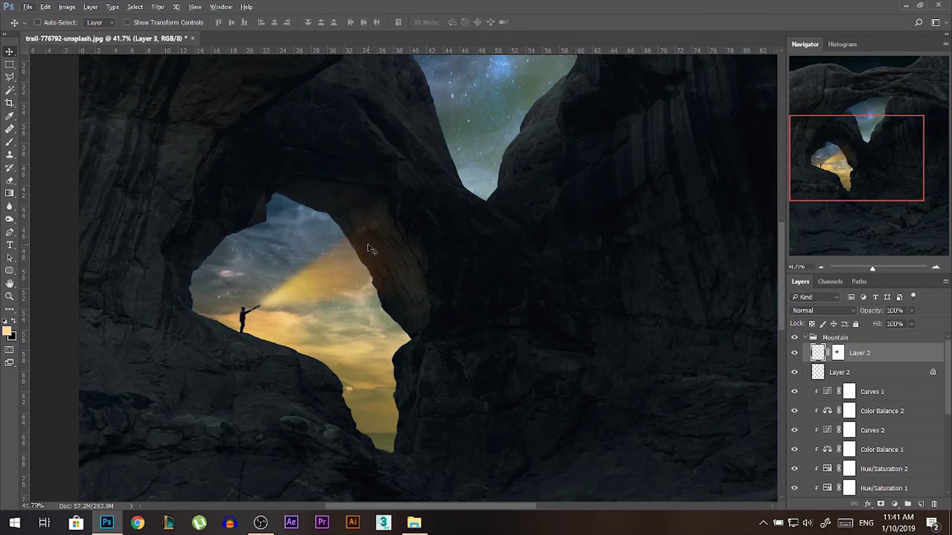
left_click(416, 523)
left_click_drag(832, 130, 347, 279)
key("Return")
left_click_drag(419, 300, 325, 297)
Step: Scale the hieroglyph image to 220% and rasterize its layer
key("ctrl+t")
left_click_drag(354, 254, 389, 232)
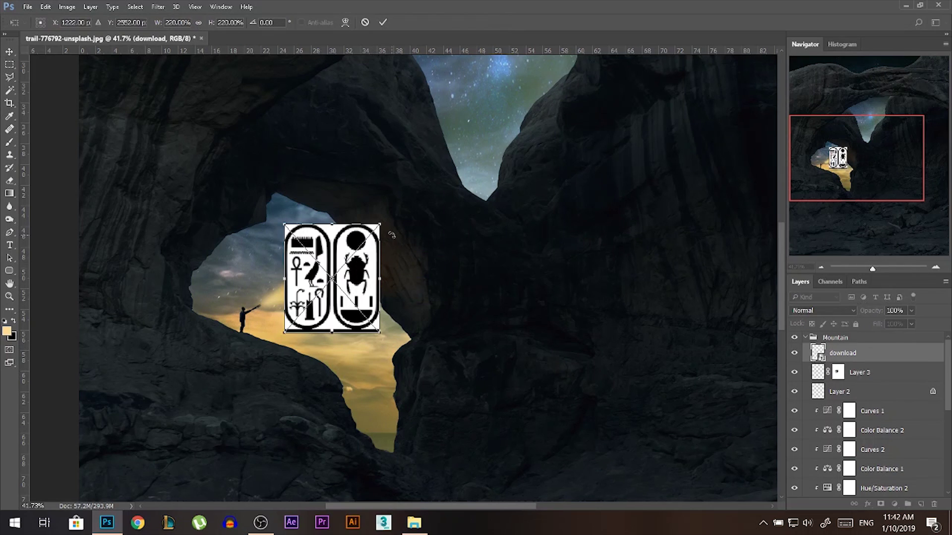
key("Return")
right_click(843, 357)
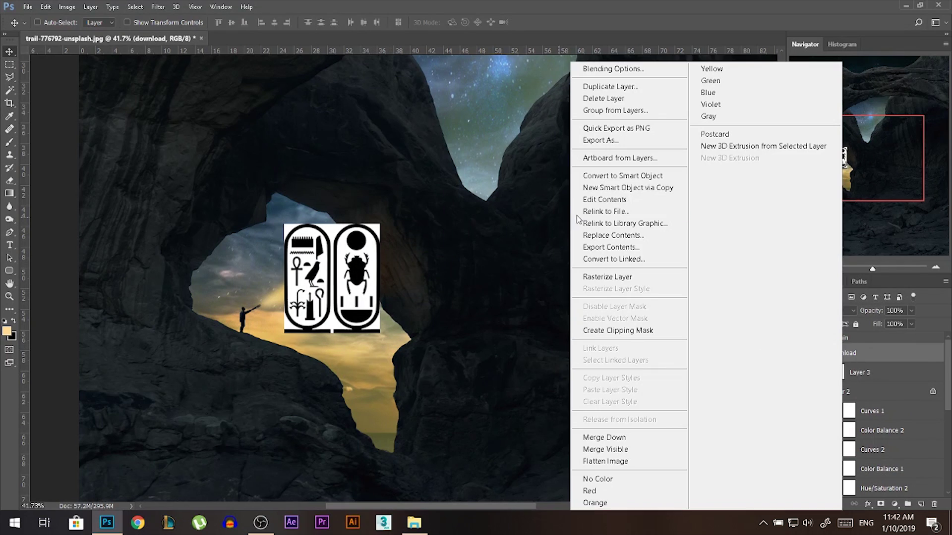
left_click(615, 278)
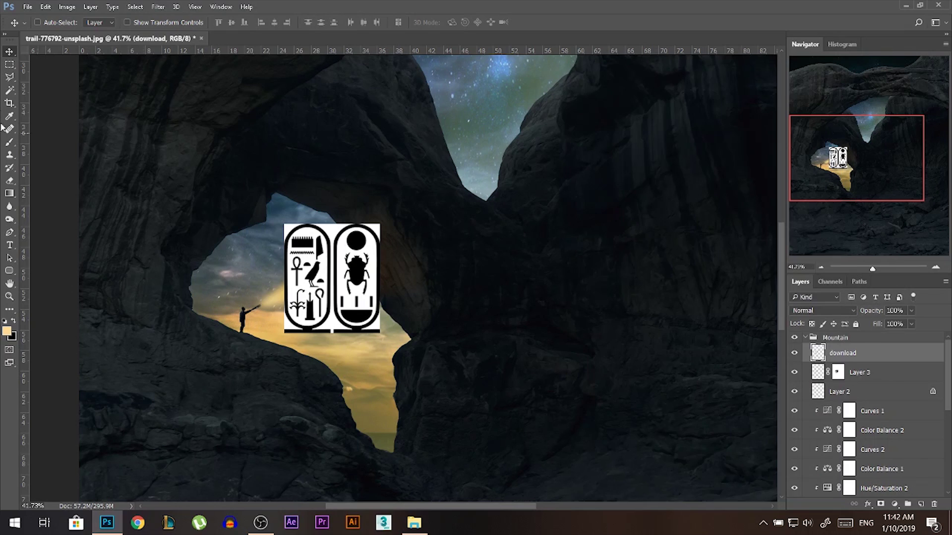
Step: Try to remove the hieroglyph image's white background with the Magic Wand at tolerance 25
left_click(10, 91)
left_click(346, 294)
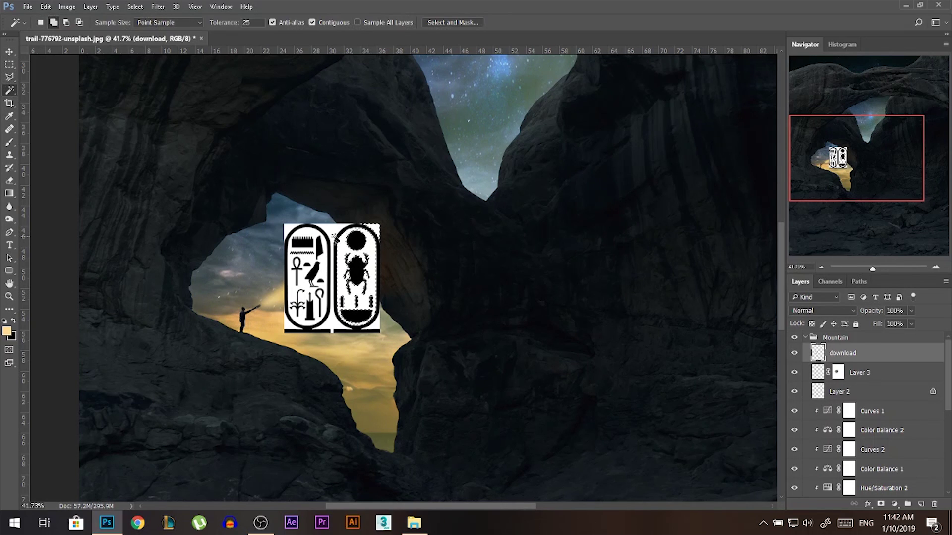
left_click(288, 331, "shift")
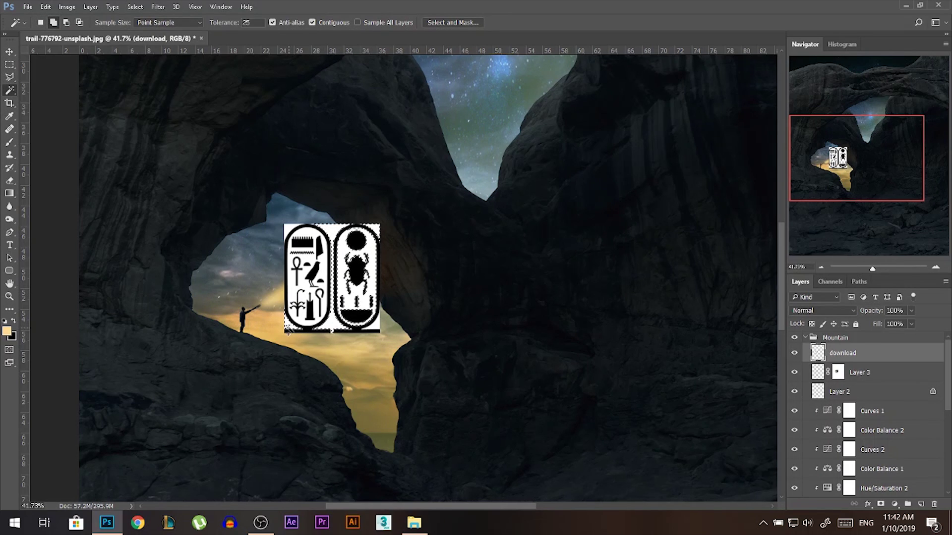
left_click(288, 230, "shift")
left_click(291, 261, "shift")
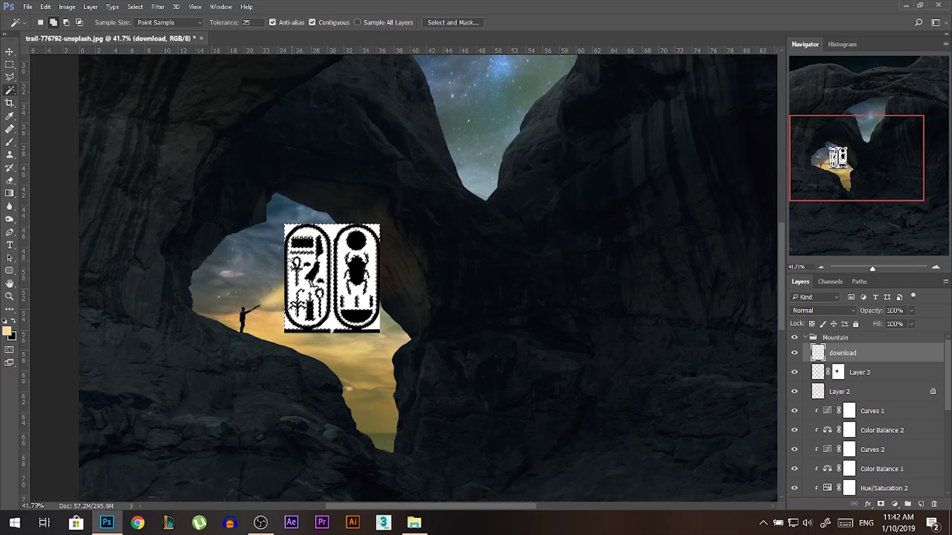
scroll(332, 331, "up", 2)
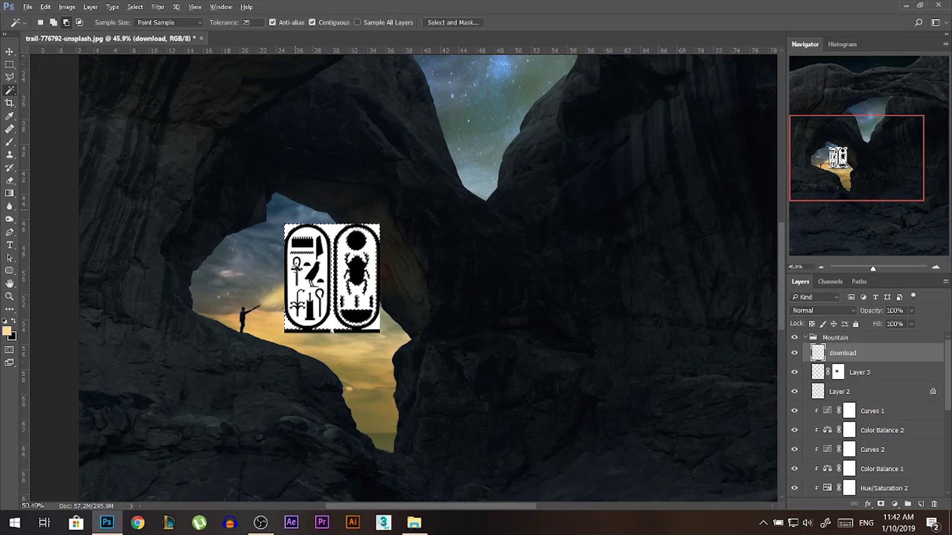
scroll(331, 330, "up", 3)
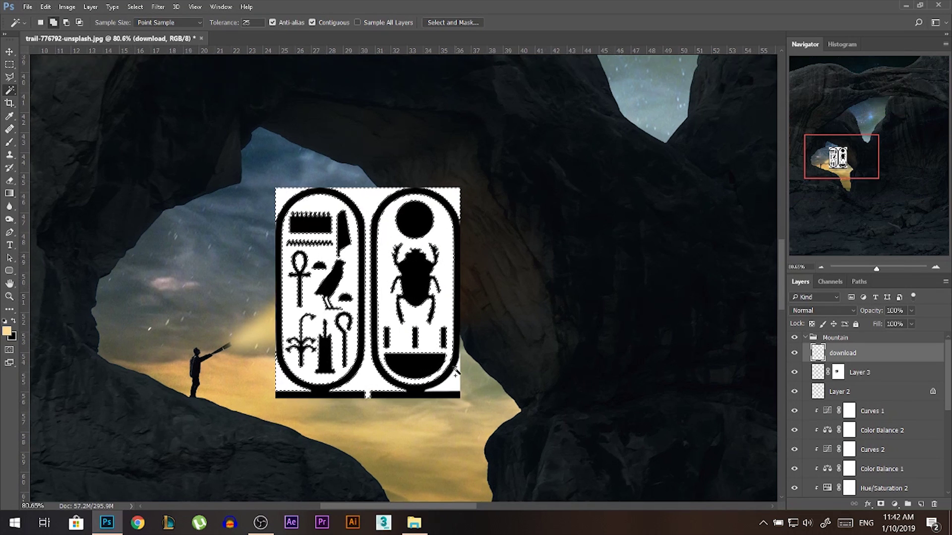
key("Delete")
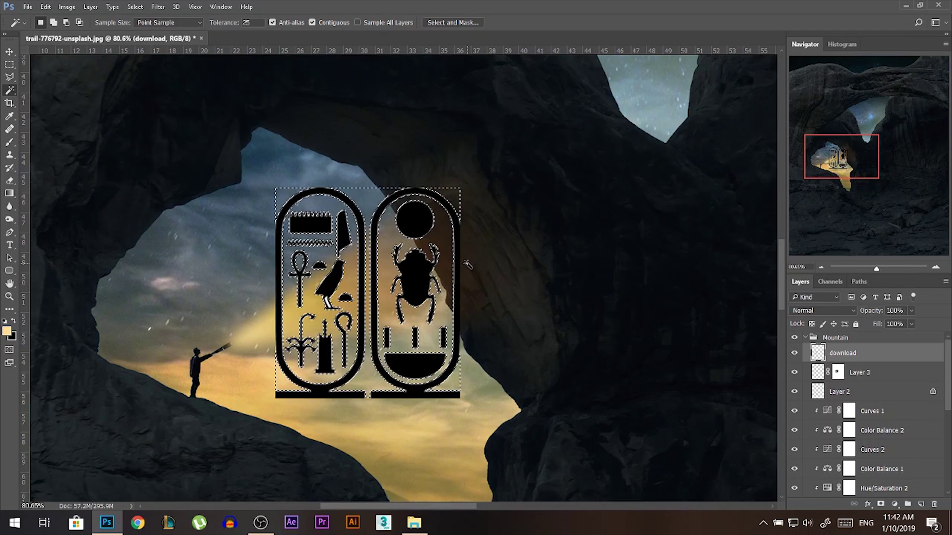
key("ctrl+d")
key("v")
scroll(406, 244, "down", 3)
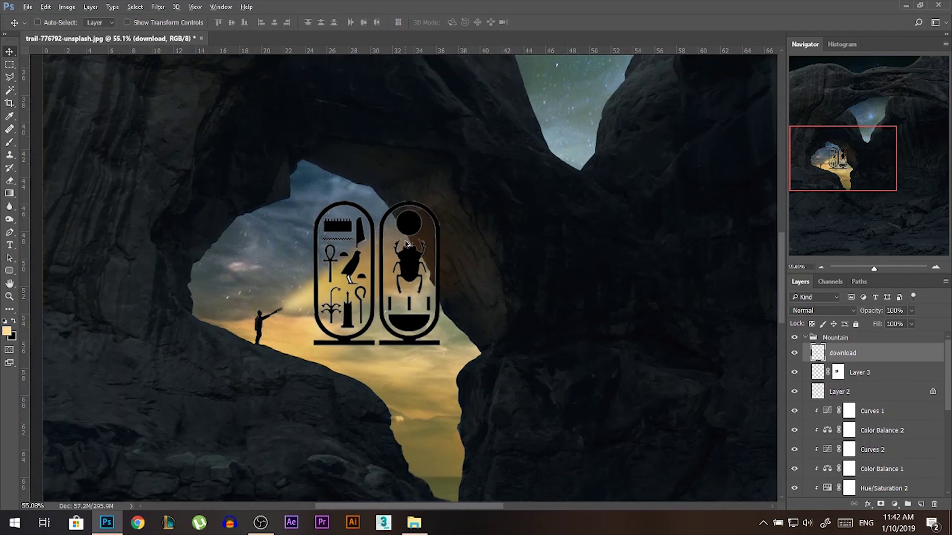
Step: Restore the hieroglyph's white background and remove it again with the Magic Wand at tolerance 58
scroll(362, 278, "up", 4)
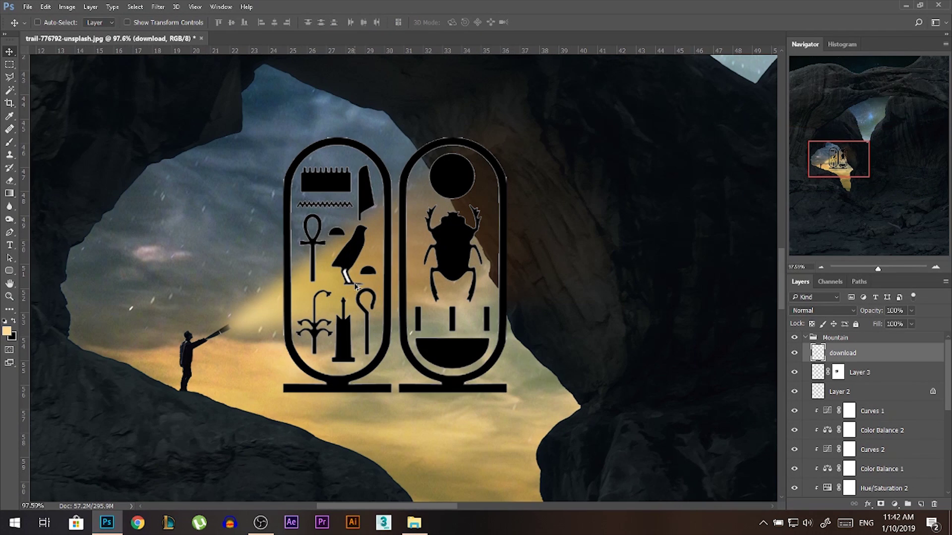
left_click(9, 89)
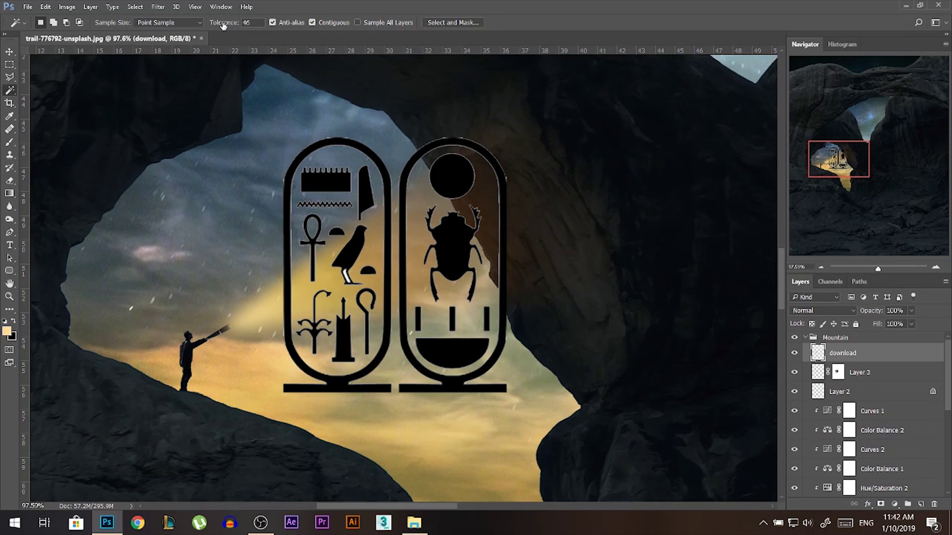
left_click(473, 339)
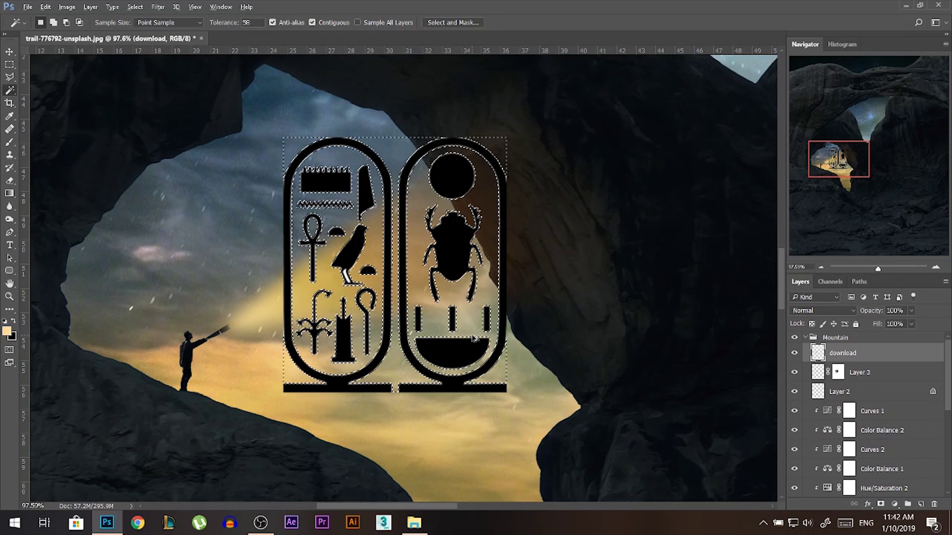
key("ctrl+z")
key("ctrl+d")
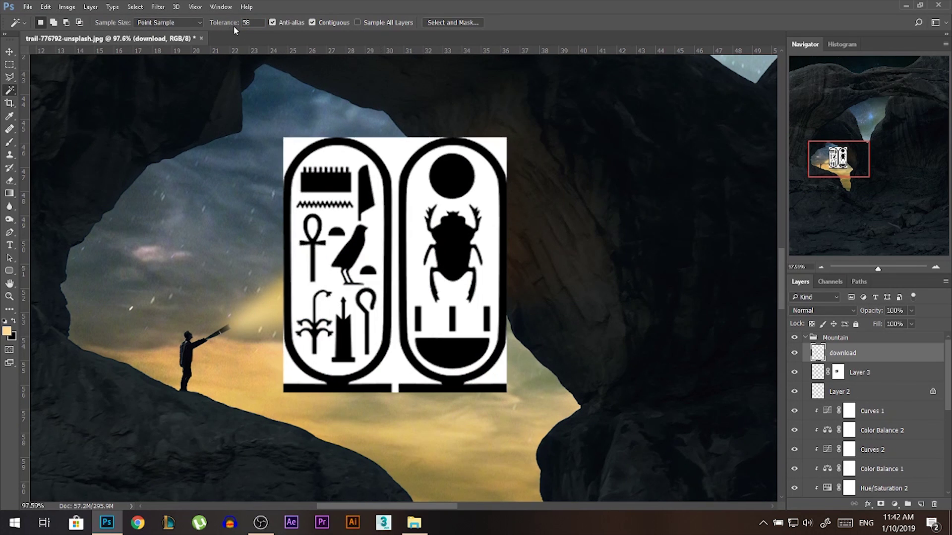
left_click(338, 222)
left_click(397, 153, "shift")
left_click(420, 205, "shift")
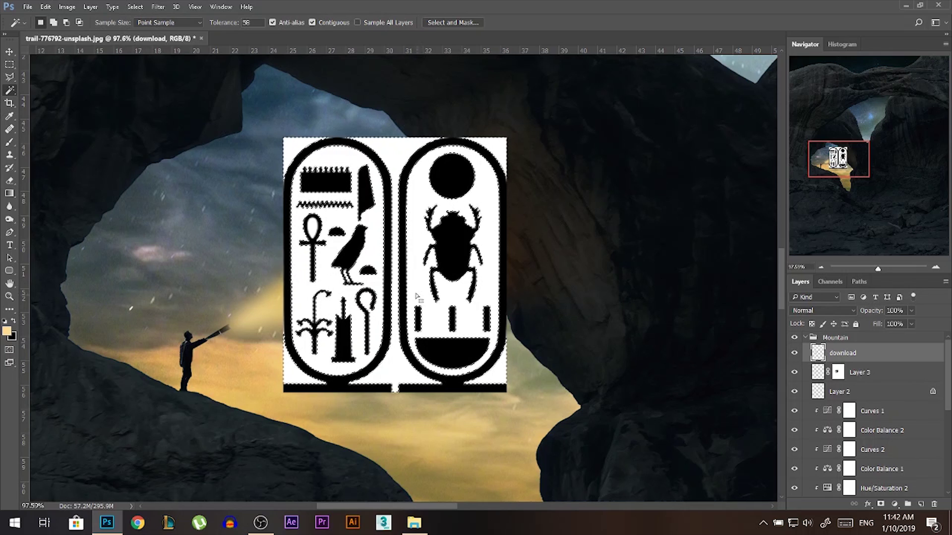
key("Delete")
key("ctrl+d")
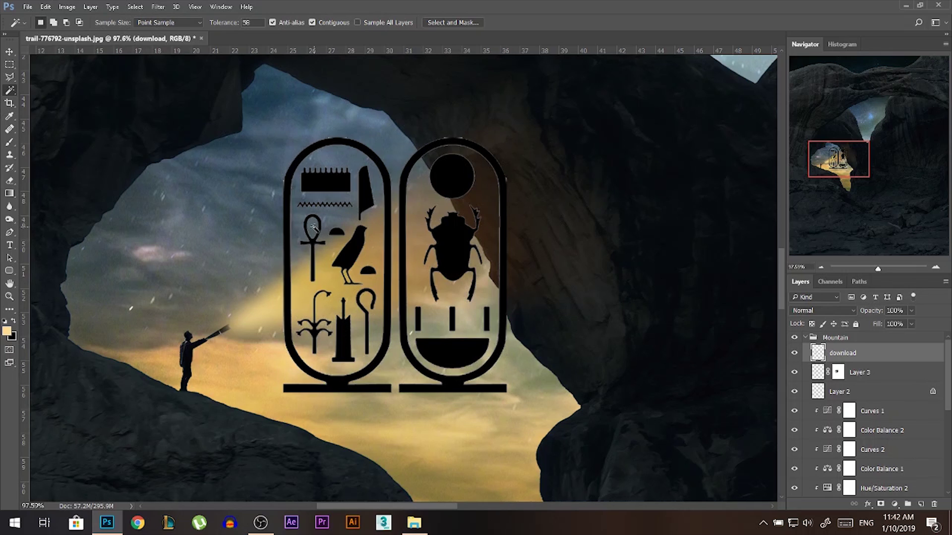
Step: Move the hieroglyphs up and to the right so they overlap the rock rim of the arch opening
key("v")
scroll(397, 239, "down", 3)
scroll(397, 239, "down", 2)
left_click_drag(397, 239, 428, 193)
left_click(9, 63)
left_click_drag(350, 130, 429, 277)
key("ctrl+d")
scroll(439, 192, "up", 6)
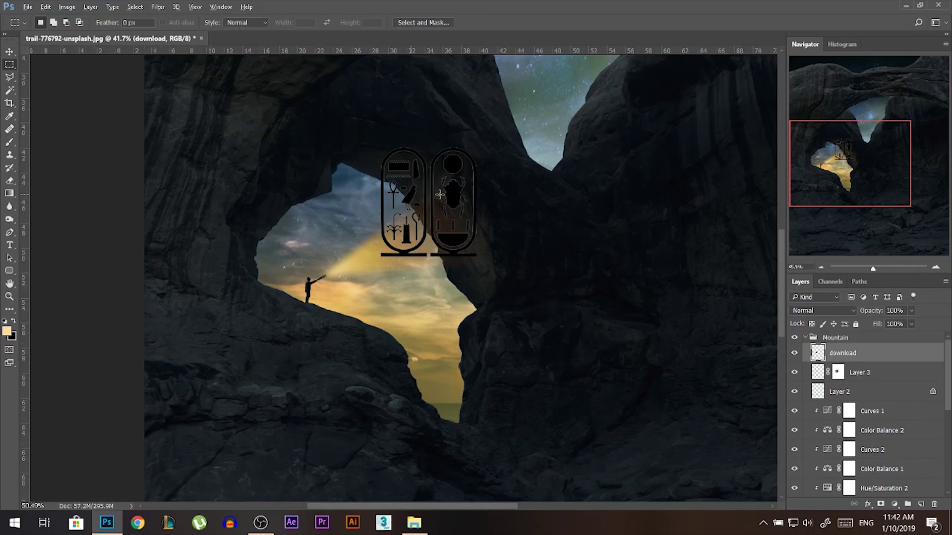
Step: Select the two black oval frames around the hieroglyphs with the Magic Wand and delete them
left_click(9, 89)
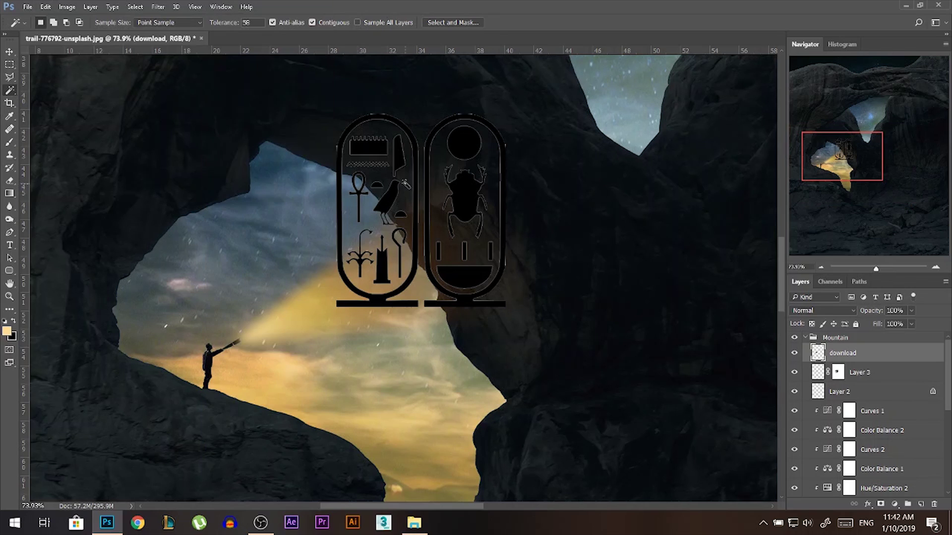
left_click(416, 183)
key("m")
key("Delete")
key("w")
left_click(427, 191)
key("Delete")
key("ctrl+d")
scroll(480, 210, "up", 3)
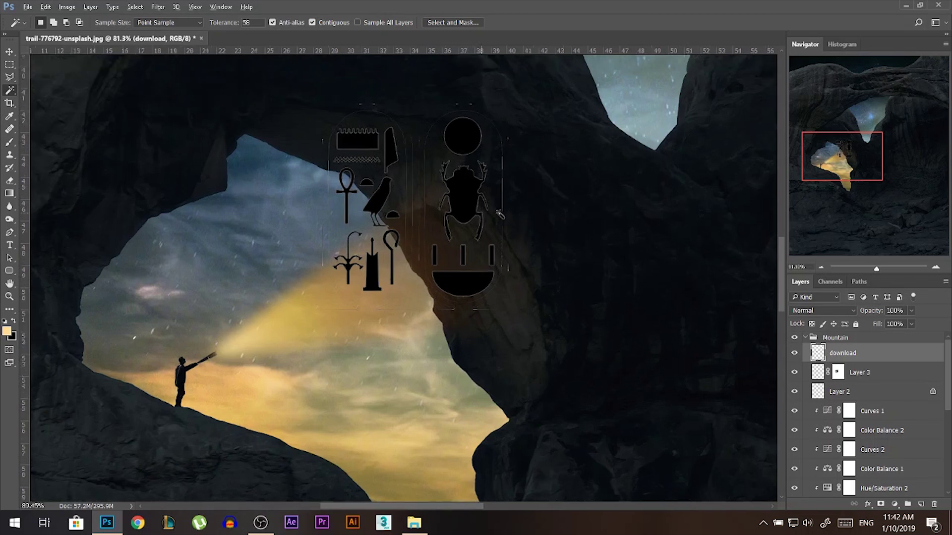
Step: Erase the leftover thin frame outlines around and between the two symbol columns with a 73 px hard round eraser
key("e")
key("alt+e")
right_click(296, 185, "alt")
left_click_drag(297, 186, 306, 206)
right_click(284, 196)
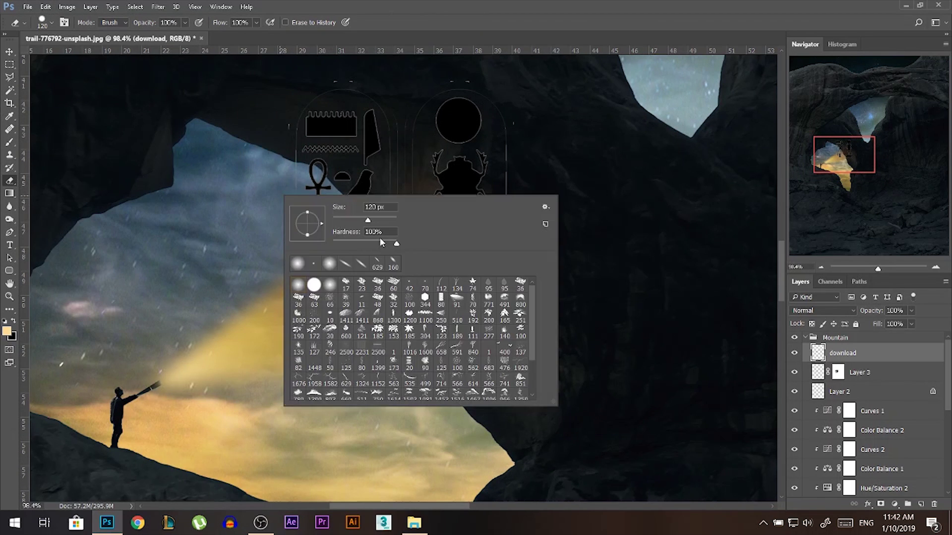
left_click(188, 159)
left_click_drag(296, 160, 285, 159)
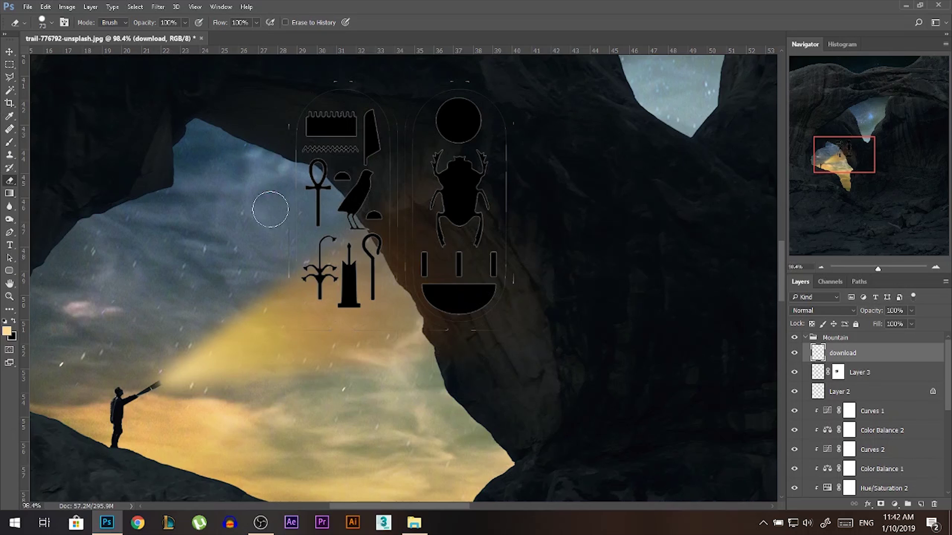
mouse_move(283, 259)
left_mouse_down()
mouse_move(286, 96)
mouse_move(360, 81)
mouse_move(401, 112)
mouse_move(450, 76)
mouse_move(477, 79)
mouse_move(499, 95)
mouse_move(515, 153)
mouse_move(517, 284)
mouse_move(497, 332)
mouse_move(422, 333)
left_mouse_up()
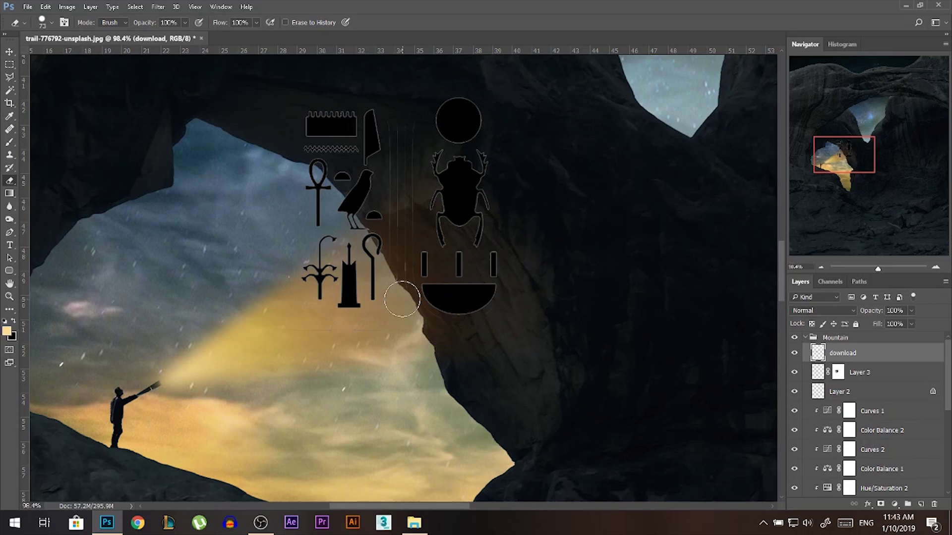
right_click(404, 246, "alt")
mouse_move(403, 274)
left_mouse_down()
mouse_move(406, 116)
mouse_move(395, 116)
mouse_move(397, 319)
left_mouse_up()
Step: Darken the hieroglyphs to solid black with Hue/Saturation at Lightness -100
key("w")
scroll(454, 253, "down", 2)
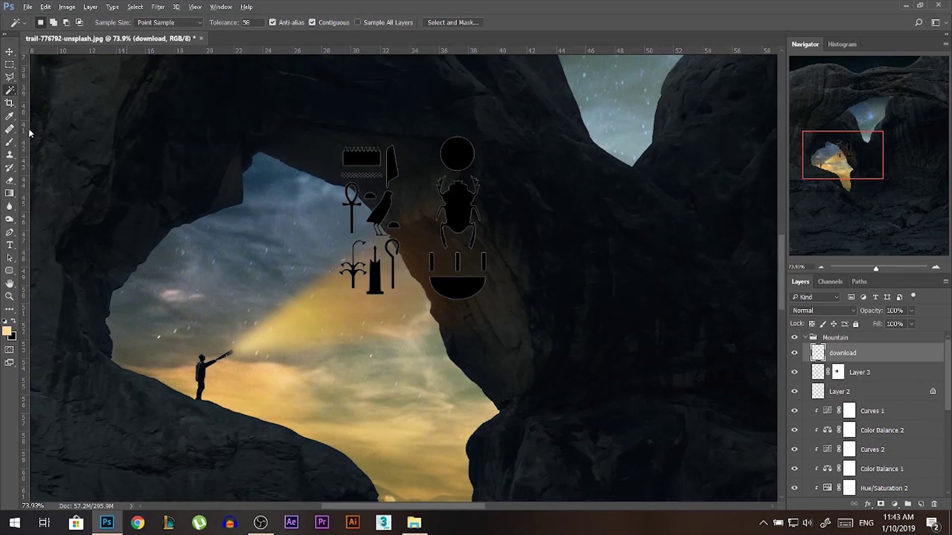
scroll(487, 289, "down", 1)
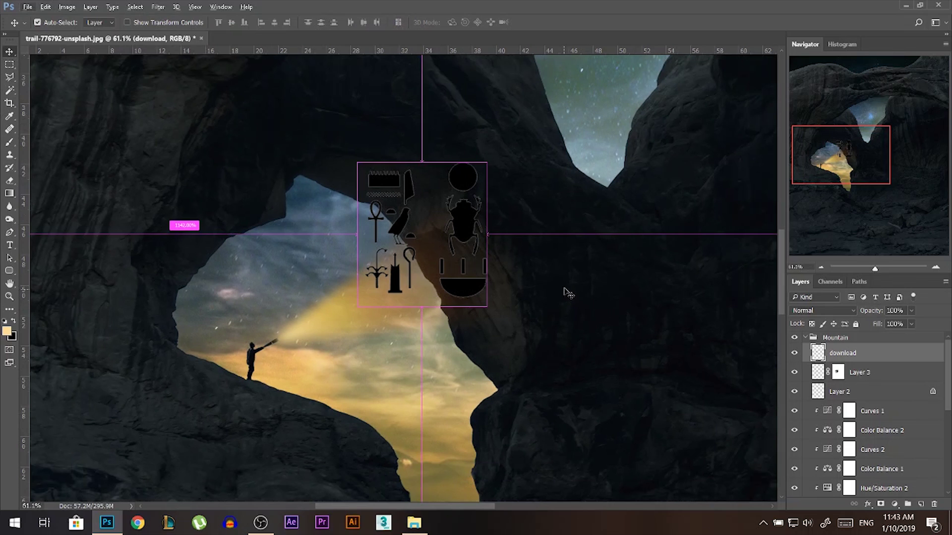
key("ctrl+u")
left_click_drag(586, 184, 535, 184)
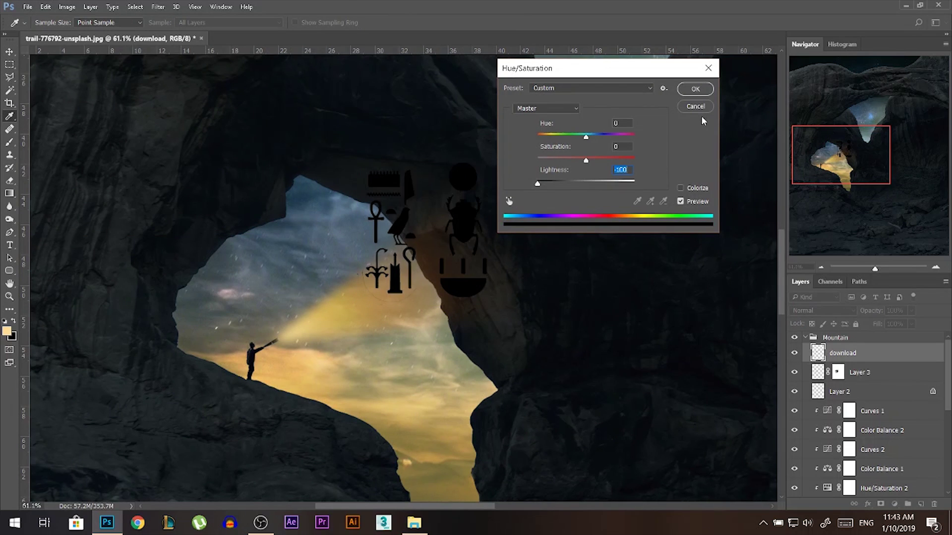
left_click(699, 93)
Step: Colorize the hieroglyphs golden orange with Hue/Saturation at Hue 39, Saturation 80 and Lightness 50
key("ctrl+u")
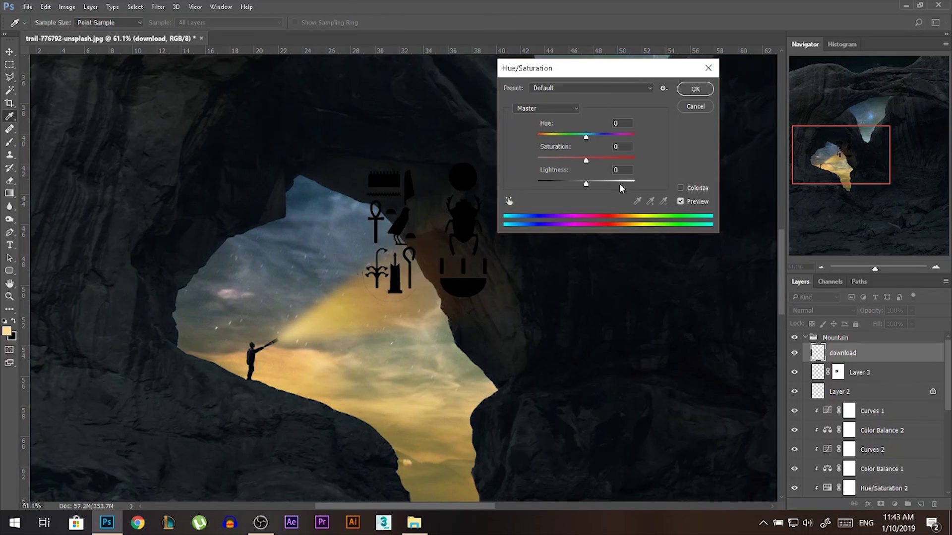
left_click(697, 188)
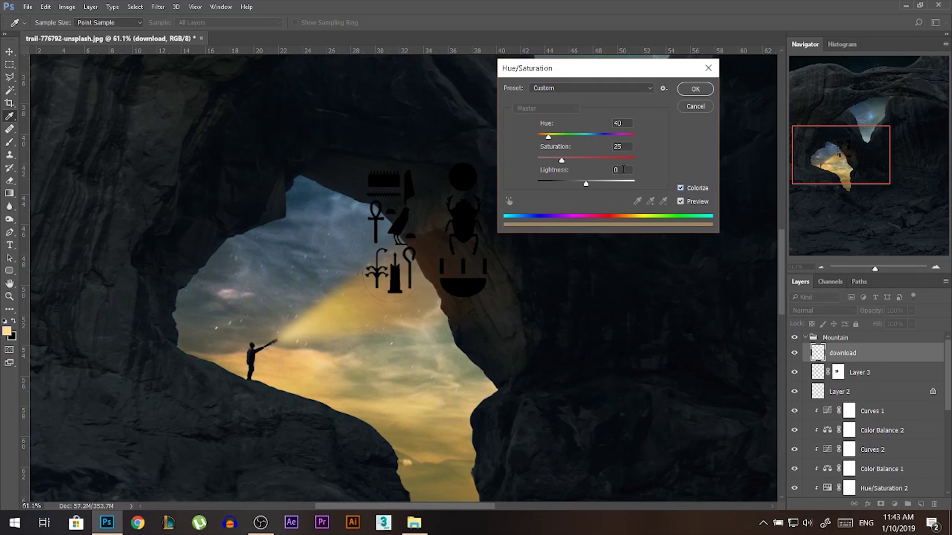
left_click_drag(588, 183, 611, 182)
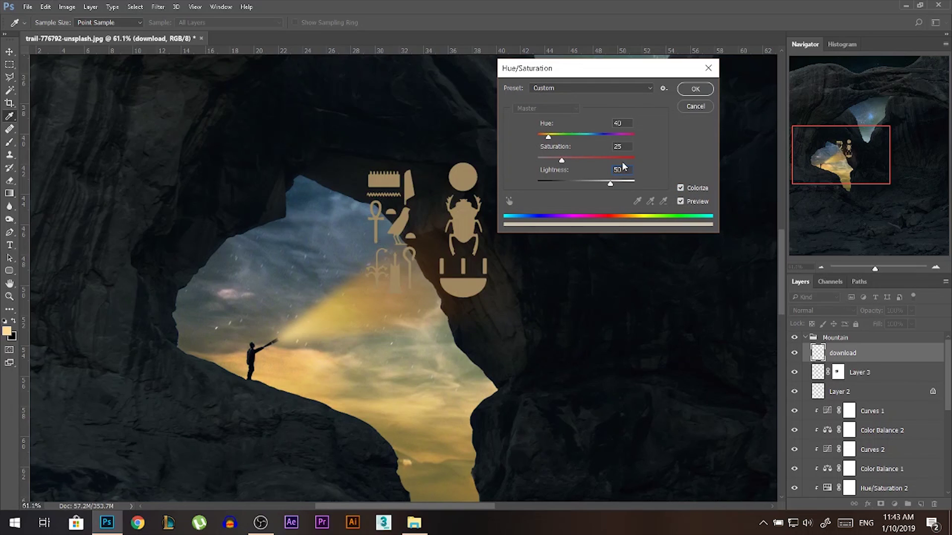
left_click(576, 158)
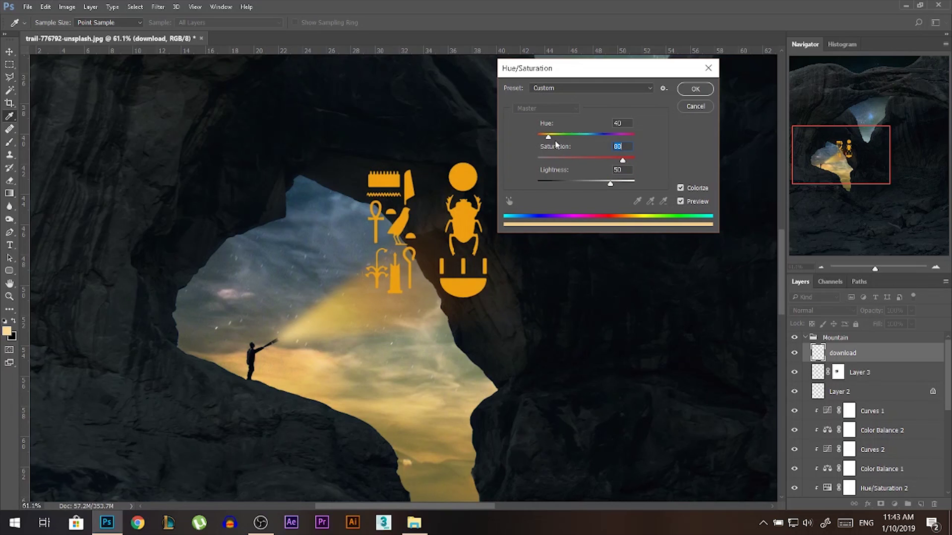
left_click_drag(547, 138, 546, 137)
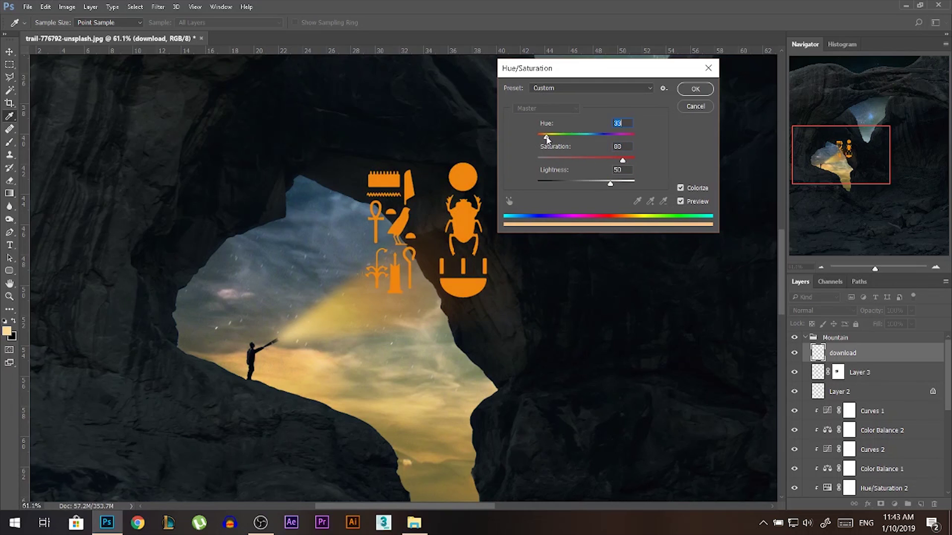
left_click_drag(547, 139, 549, 139)
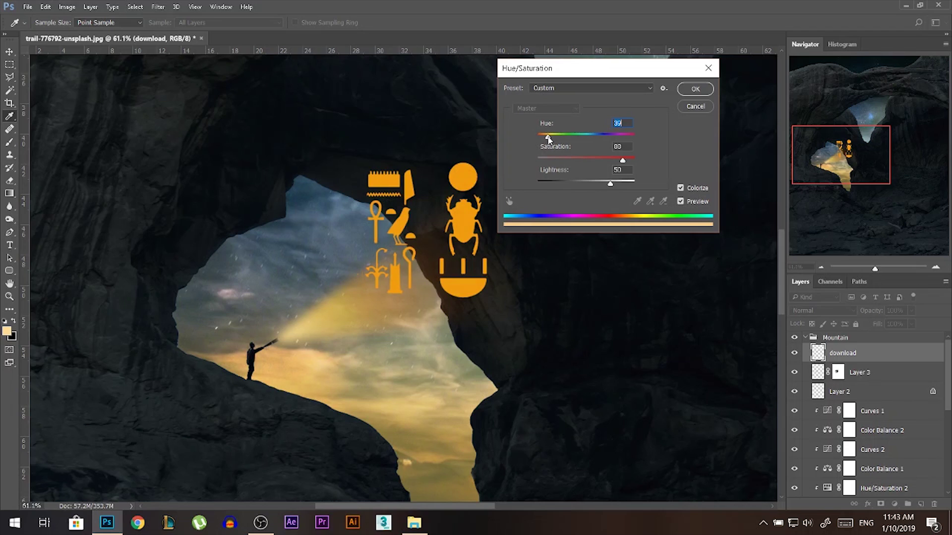
left_click(695, 89)
Step: Move the hieroglyphs onto the arch's right inner wall, scale them to about 48% width and 56% height, and rotate them -30°
key("v")
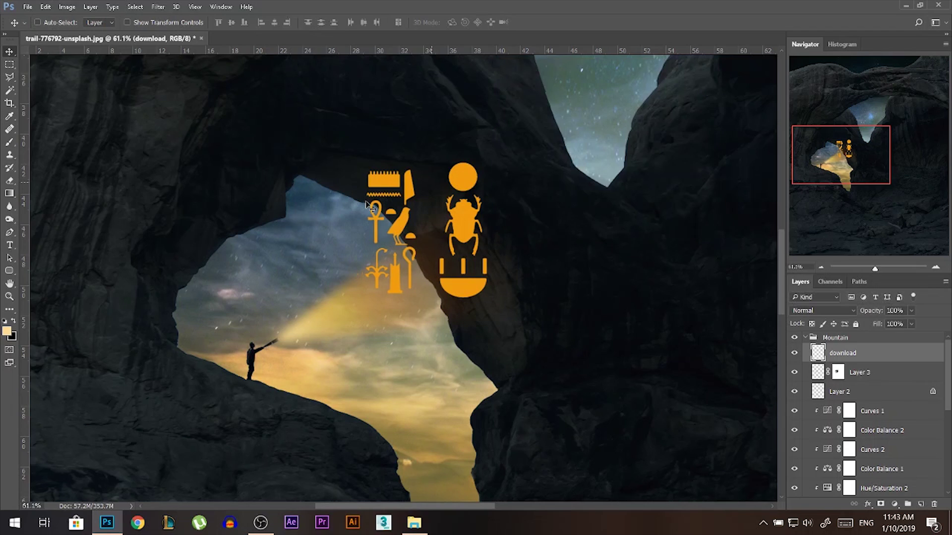
left_click_drag(485, 238, 533, 254)
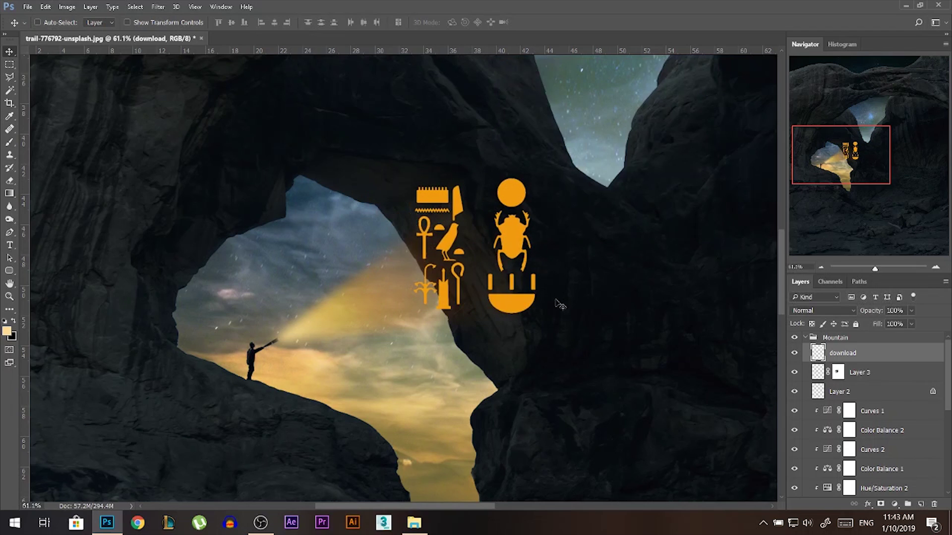
key("ctrl+t")
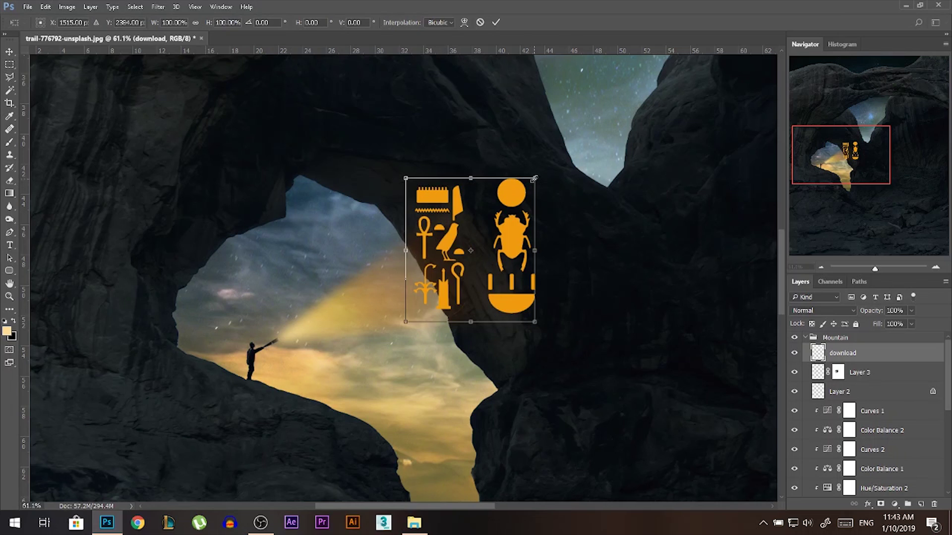
left_click_drag(514, 195, 453, 198)
mouse_move(470, 316)
left_mouse_down()
mouse_move(479, 328)
mouse_move(460, 317)
left_mouse_up()
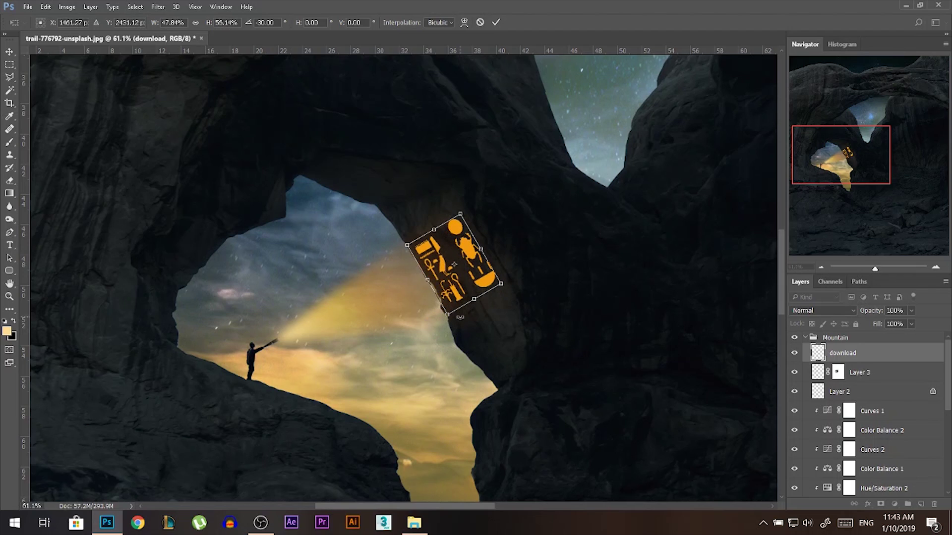
key("Return")
Step: Set the hieroglyph layer's blend mode to Screen and nudge it slightly down and right on the rock wall
left_click(839, 311)
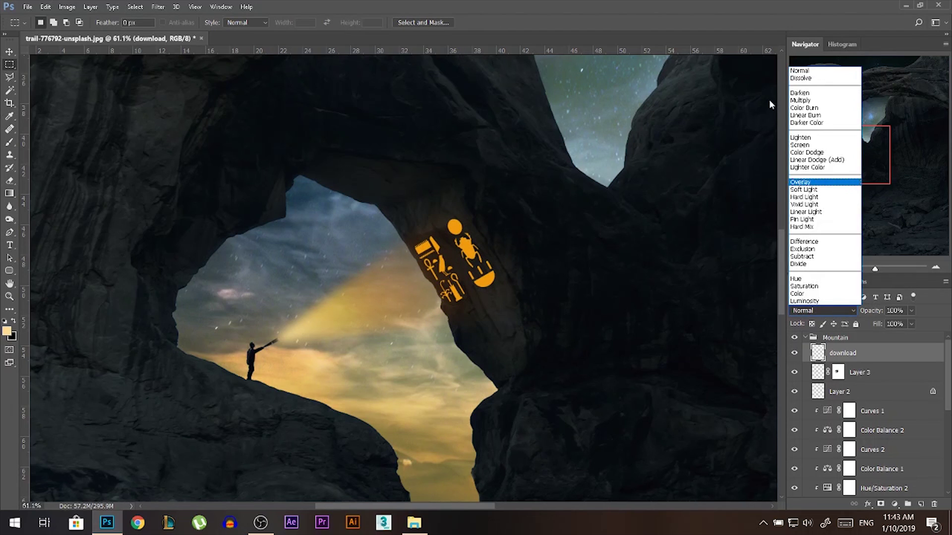
left_click(813, 145)
left_click(9, 52)
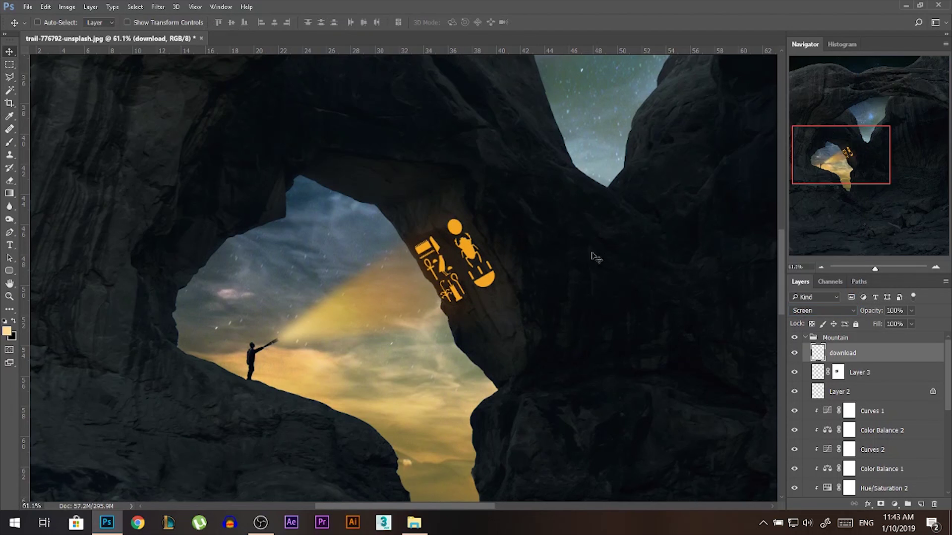
left_click_drag(489, 264, 495, 271)
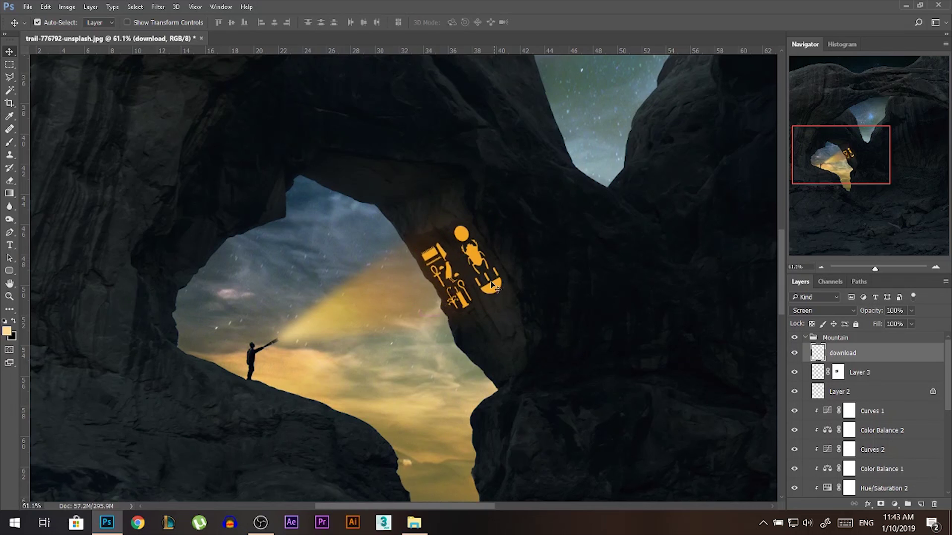
Step: Scale the hieroglyphs down slightly on the rock wall and set their layer's opacity to 49%
key("ctrl+t")
left_click_drag(504, 227, 501, 232)
key("Return")
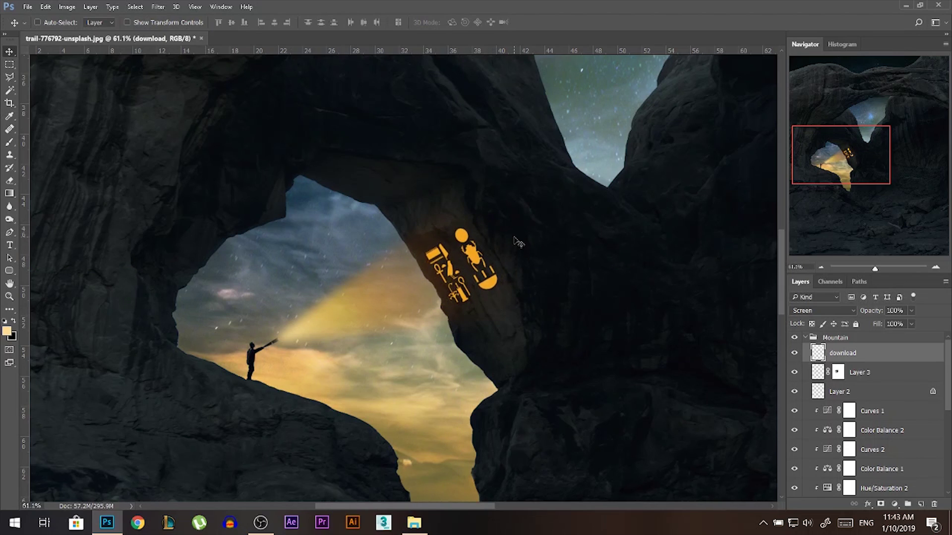
mouse_move(868, 314)
left_mouse_down()
mouse_move(851, 314)
mouse_move(872, 314)
left_mouse_up()
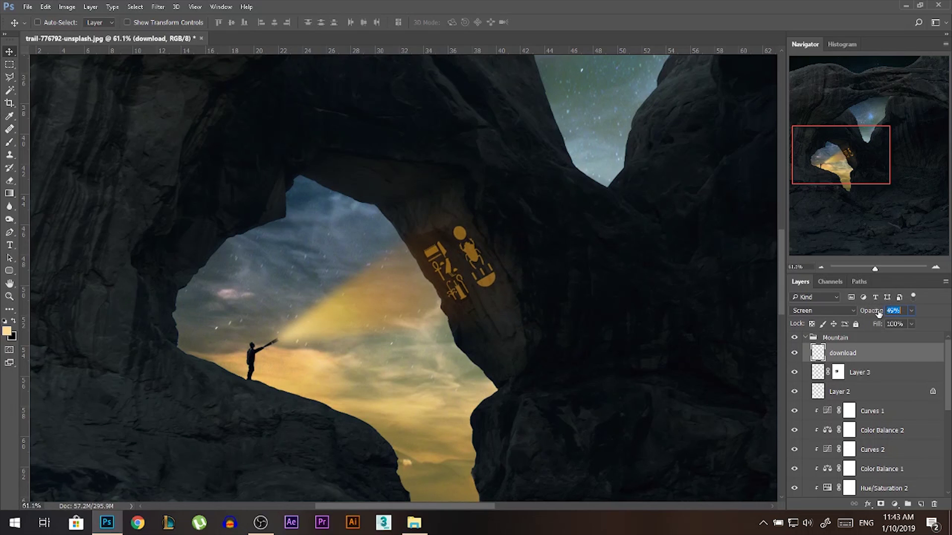
scroll(504, 250, "down", 4)
scroll(506, 251, "down", 2)
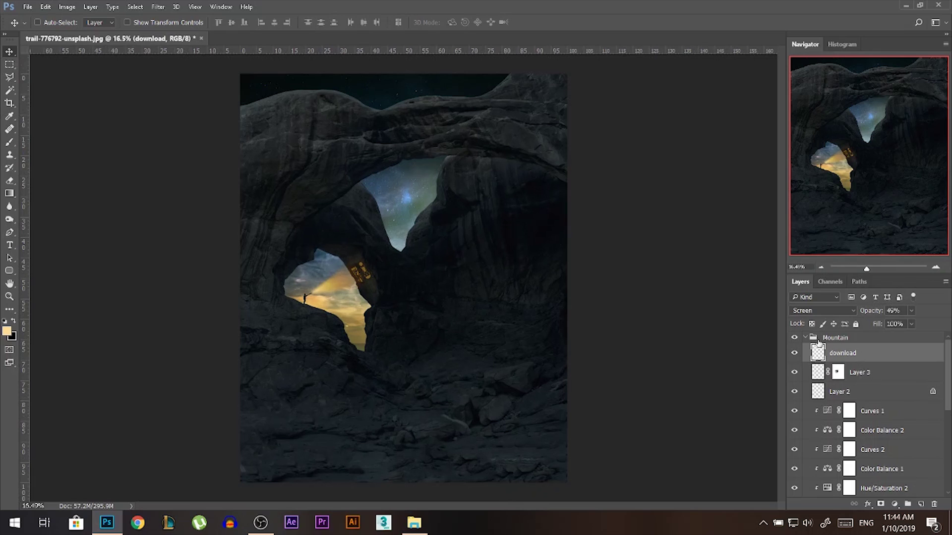
Step: Add a Curves adjustment above the collapsed Mountain group, lifting the black point slightly, lowering the dark tones and pulling the white point inward
left_click(836, 338)
left_click(805, 338)
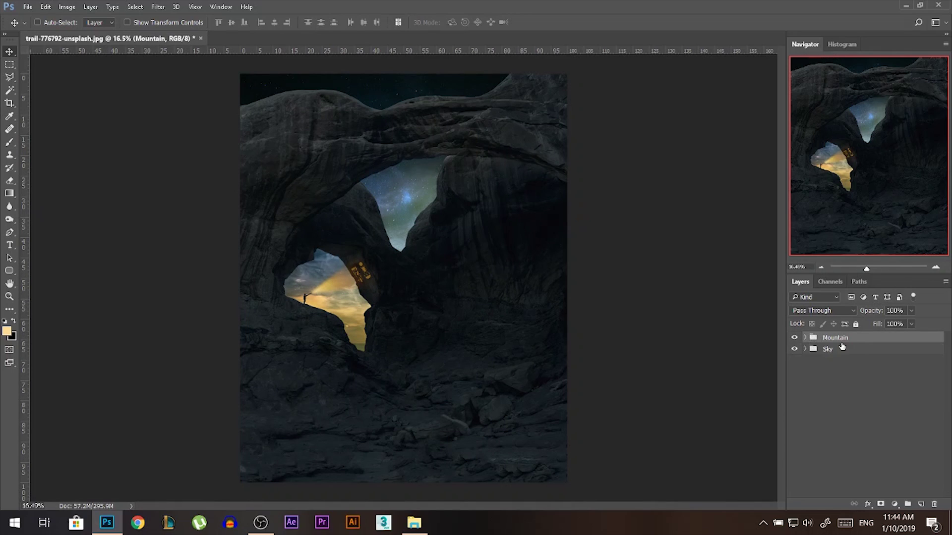
left_click(895, 504)
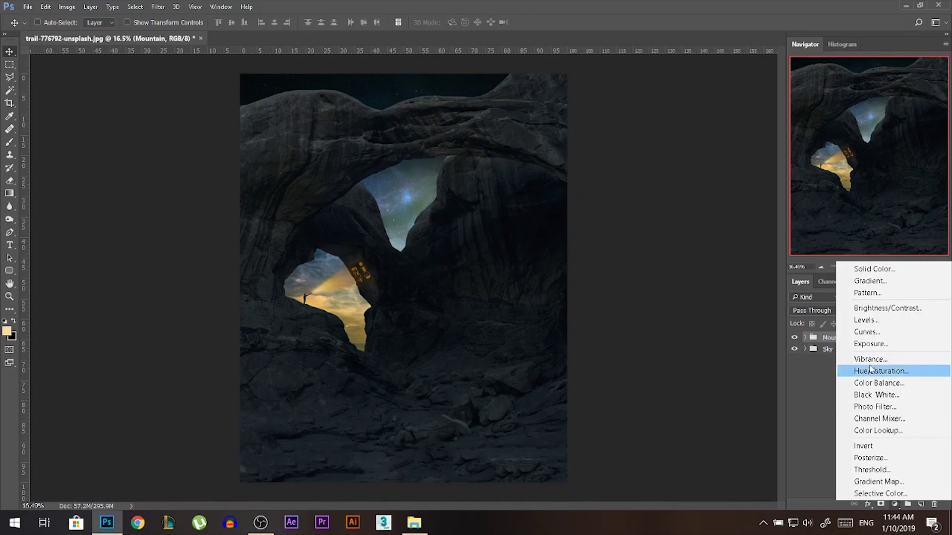
left_click(867, 332)
left_click_drag(649, 203, 641, 199)
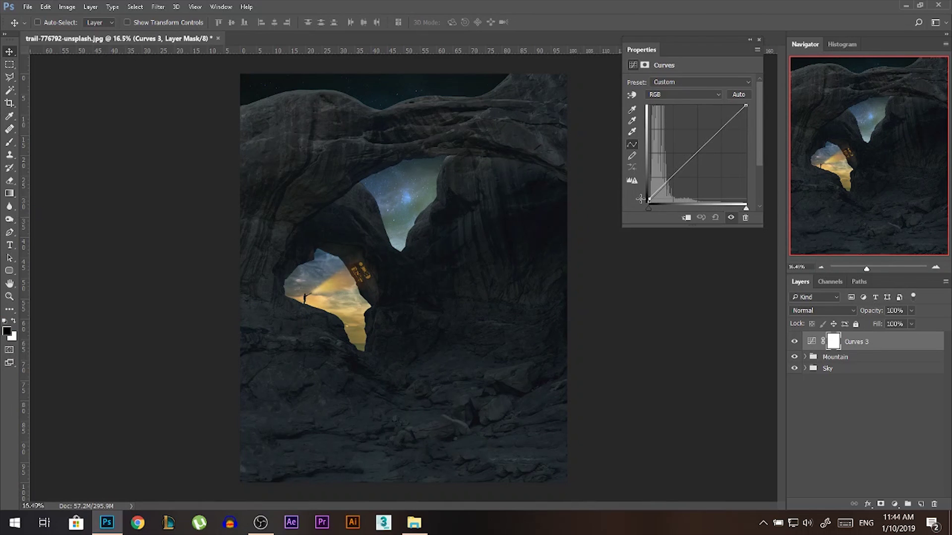
left_click(674, 179)
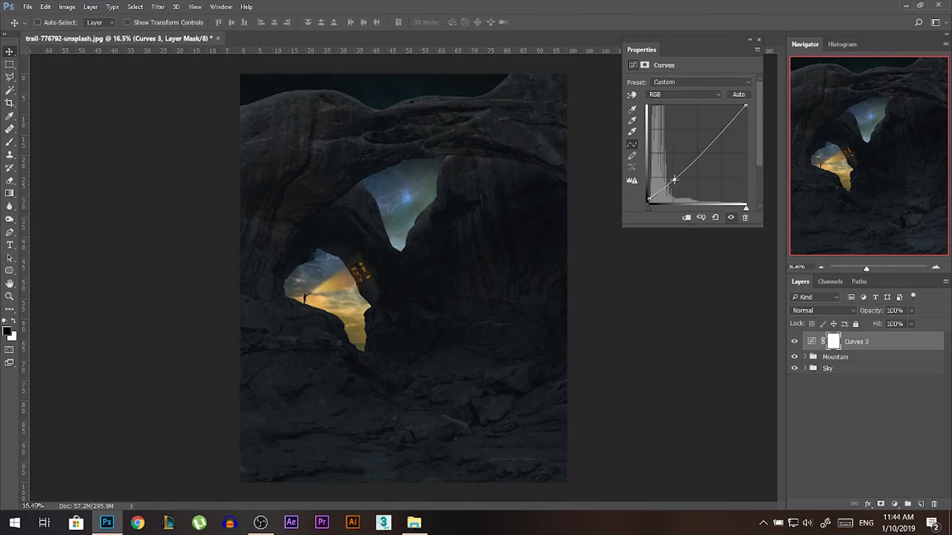
left_click_drag(675, 180, 674, 178)
mouse_move(746, 105)
left_mouse_down()
mouse_move(730, 102)
mouse_move(743, 100)
left_mouse_up()
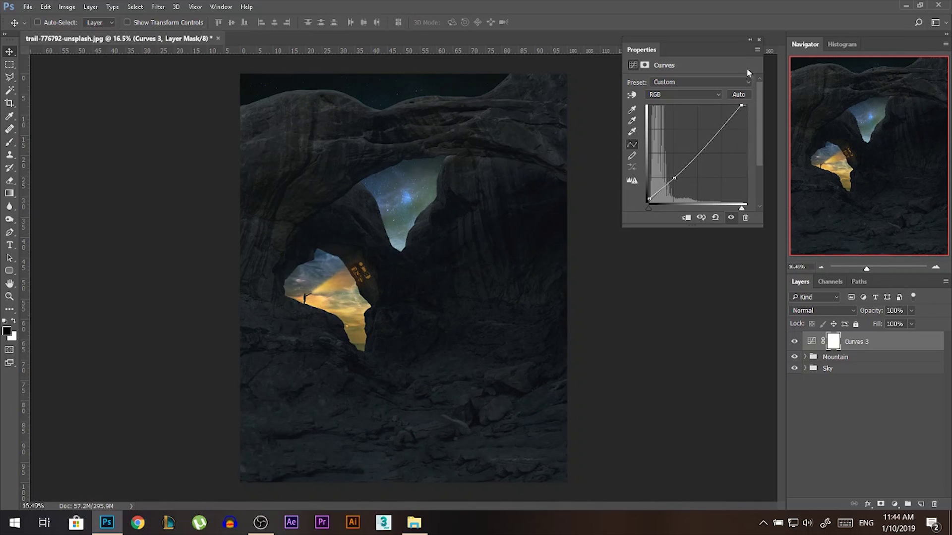
left_click(760, 39)
Step: Add a second Curves adjustment on top and raise its lower midtones slightly to brighten the scene
left_click(895, 504)
left_click(871, 336)
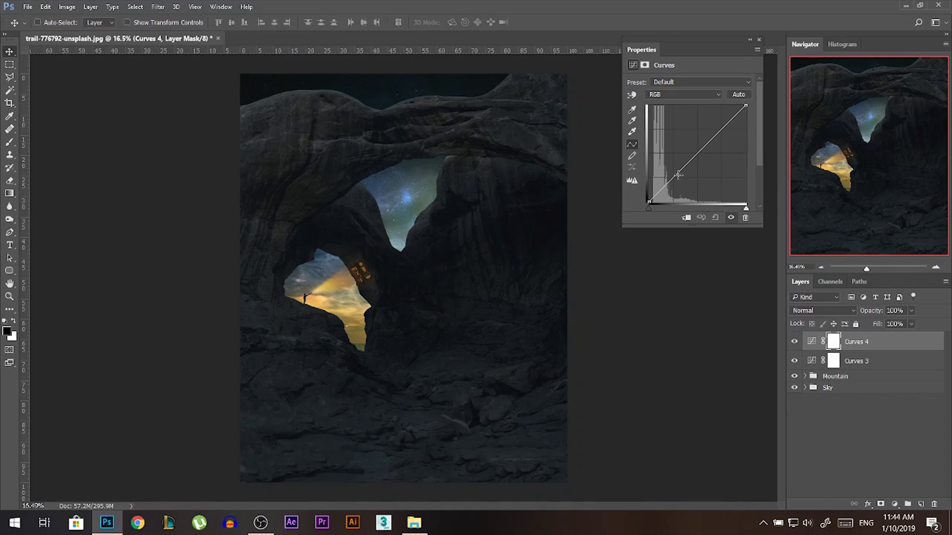
left_click_drag(673, 172, 676, 168)
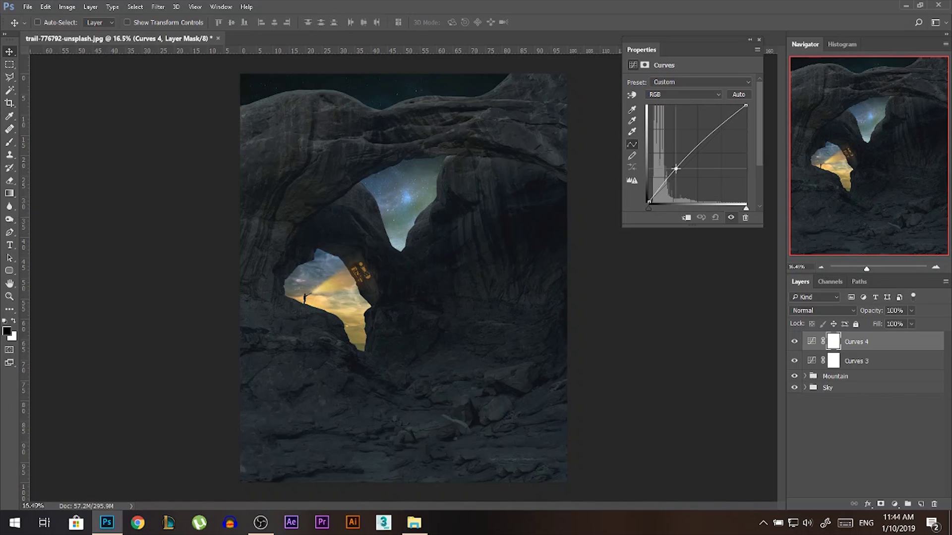
left_click(758, 39)
Step: Add a third Curves adjustment, pulling in the Red channel's white point and slightly lowering the Blue channel's highlights
left_click(894, 504)
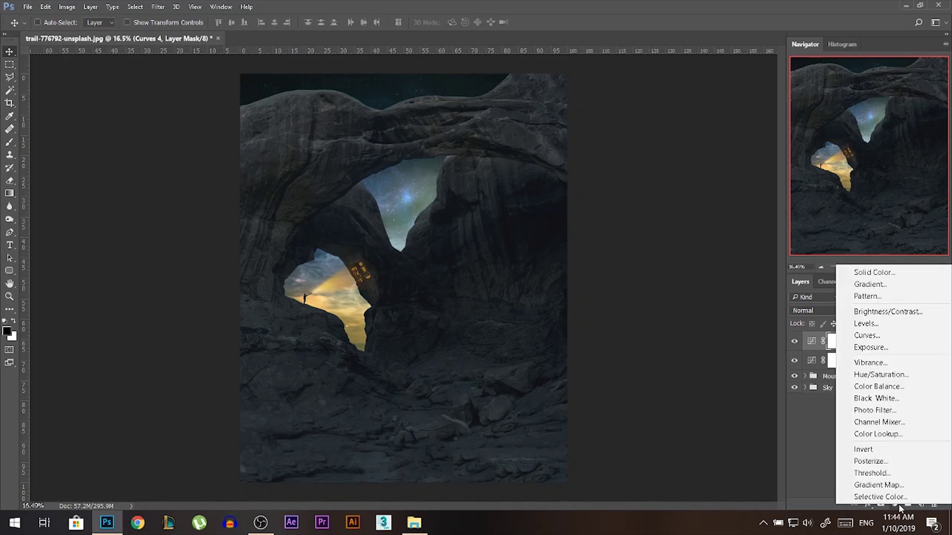
left_click(866, 336)
left_click(662, 95)
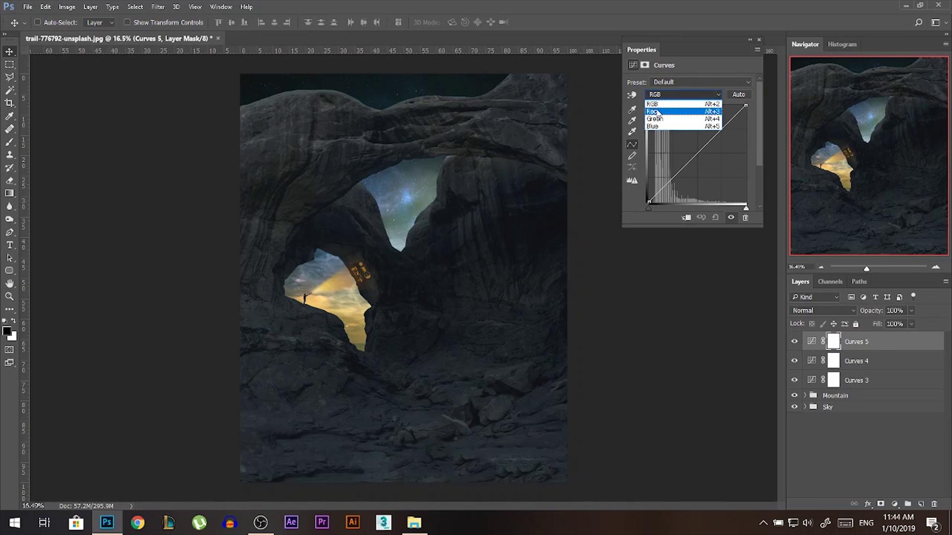
left_click(658, 112)
mouse_move(744, 106)
left_mouse_down()
mouse_move(731, 105)
mouse_move(746, 109)
left_mouse_up()
left_click(686, 94)
left_click(675, 124)
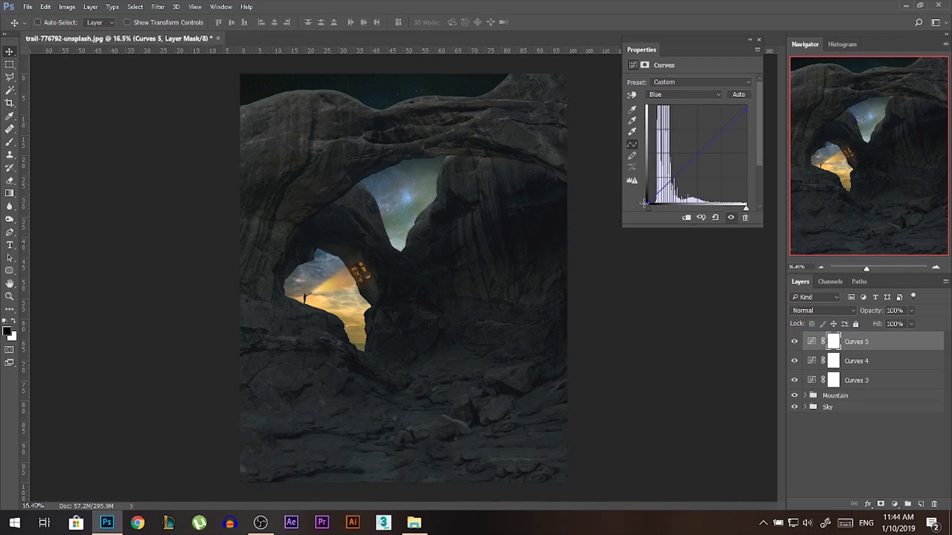
Step: Adjust the Green channel's highlights and the Red channel's black point in the top Curves layer, and compare the image with and without it
left_click(684, 94)
left_click(675, 114)
left_click_drag(745, 106, 750, 115)
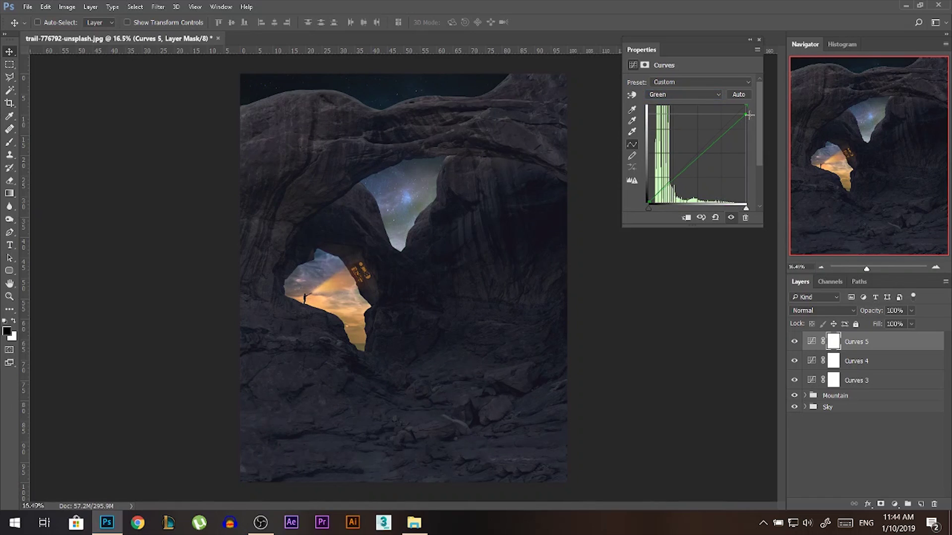
left_click(709, 95)
left_click(659, 104)
left_click_drag(649, 202, 651, 206)
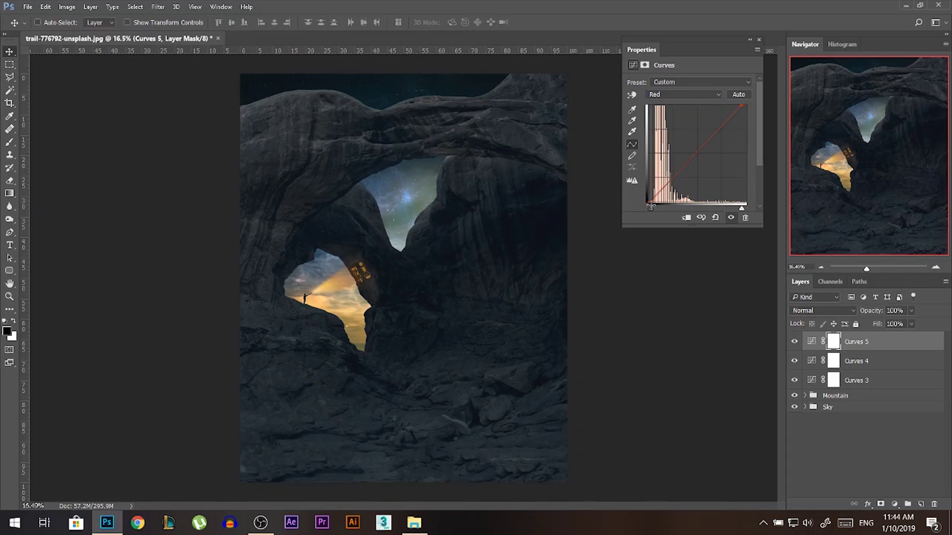
left_click(758, 39)
left_click(796, 342)
left_click(796, 342)
left_click(796, 342)
left_click(796, 341)
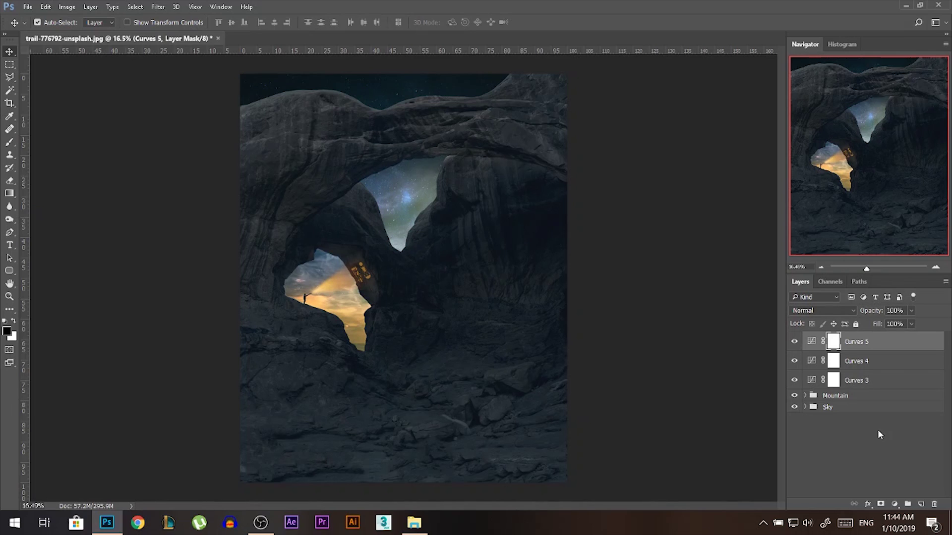
Step: Stamp all visible layers into a new merged layer at the top of the stack
key("ctrl+shift+alt+e")
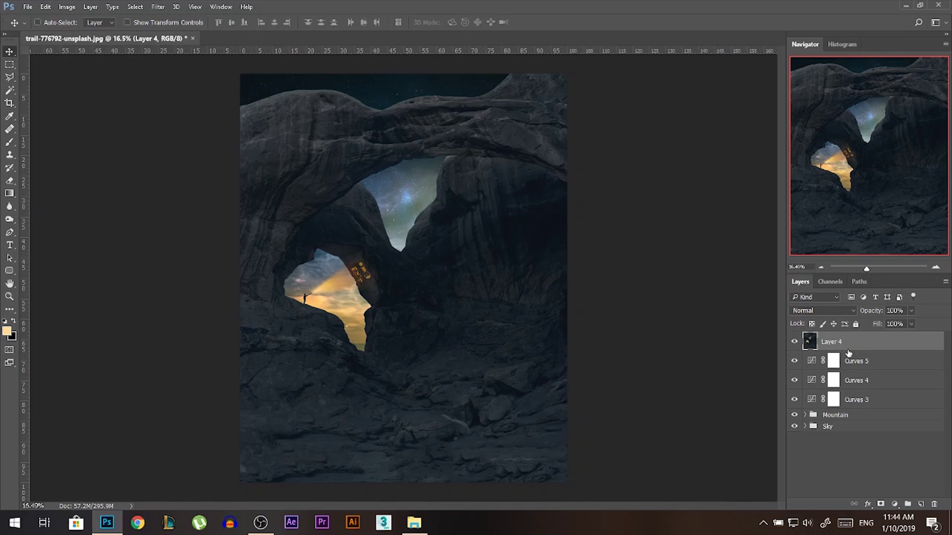
left_click_drag(510, 297, 564, 246)
key("ctrl+z")
Step: Open the merged layer in the Camera Raw Filter and draw an oval Radial Filter around the sunset-lit lower arch opening
left_click(158, 7)
left_click(201, 80)
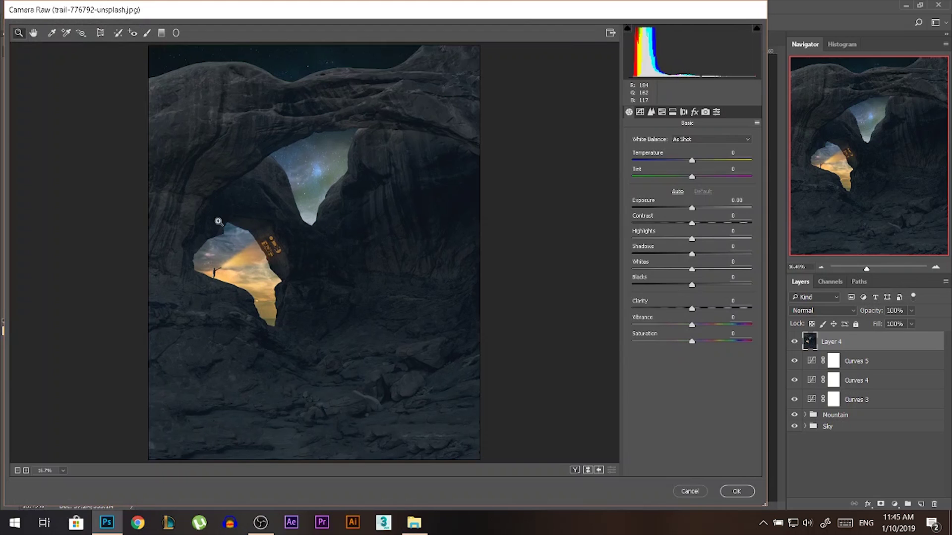
left_click(176, 33)
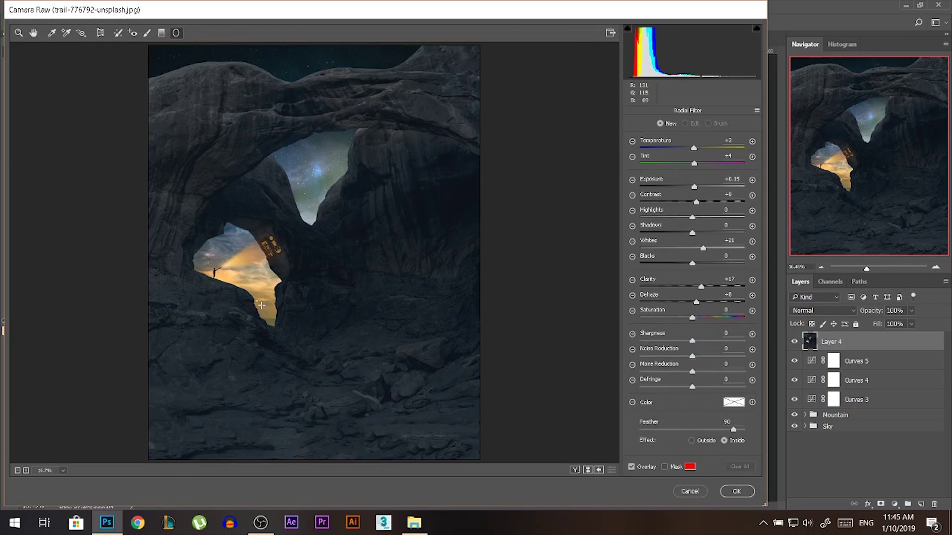
mouse_move(238, 279)
left_mouse_down()
mouse_move(287, 242)
mouse_move(293, 203)
mouse_move(242, 278)
mouse_move(244, 270)
left_mouse_up()
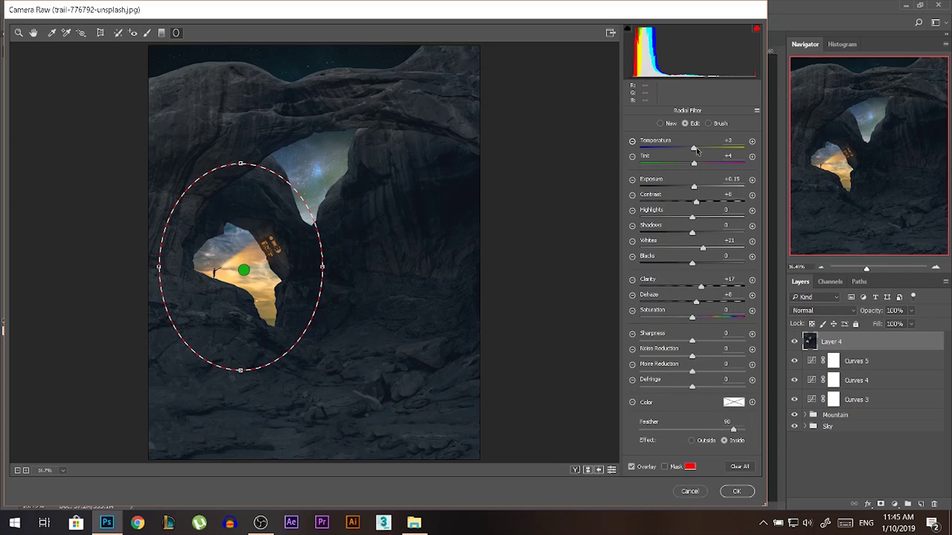
Step: Set the radial filter's Temperature to +28, Tint to +18, Exposure to +0.35 and Blacks to -3, increase Whites, Contrast and Clarity, and apply it
left_click_drag(700, 150, 704, 151)
left_click_drag(694, 187, 699, 190)
left_click_drag(689, 266, 689, 267)
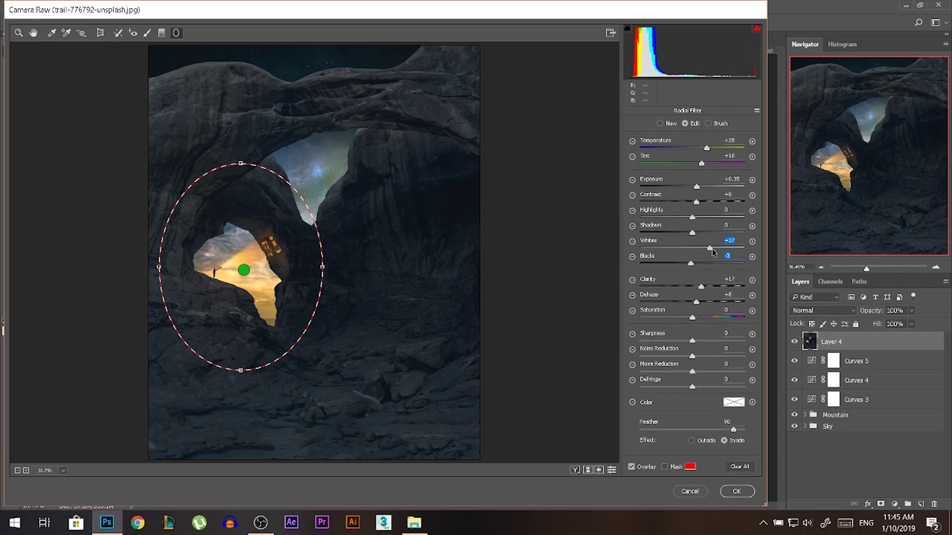
left_click_drag(699, 204, 708, 205)
mouse_move(696, 287)
left_mouse_down()
mouse_move(730, 283)
mouse_move(709, 286)
left_mouse_up()
left_click(693, 320)
left_click(736, 491)
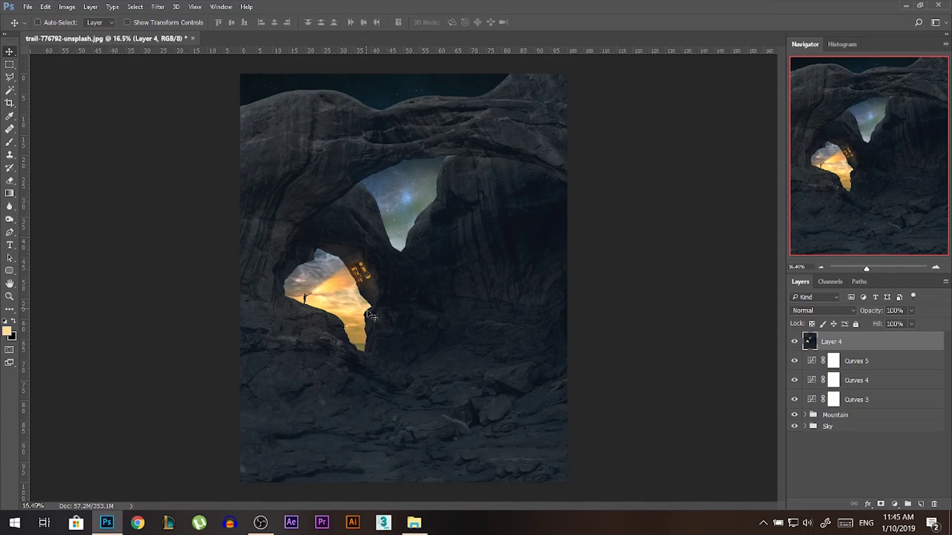
Step: Reopen the Camera Raw Filter on the merged layer and set the post-crop vignette amount to -13 and Dehaze to +10
scroll(342, 316, "up", 1)
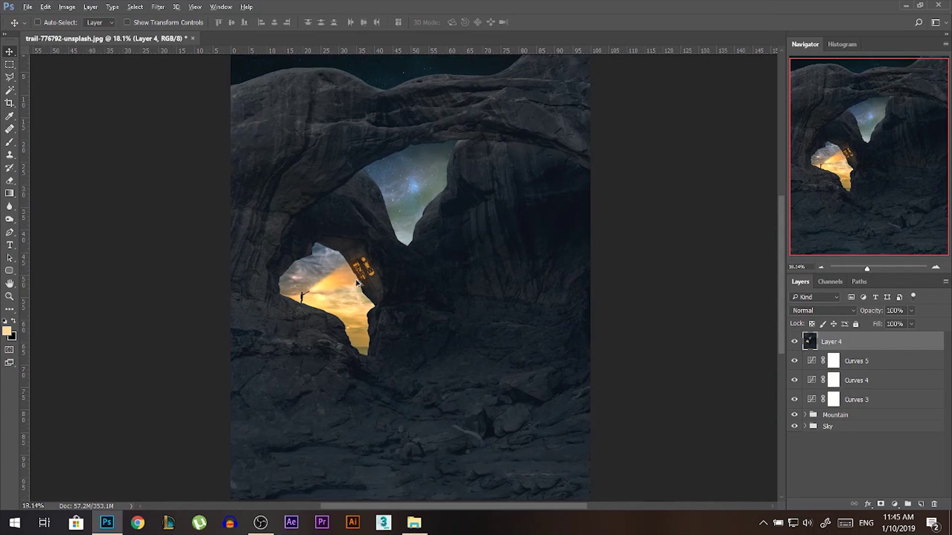
scroll(356, 276, "down", 1)
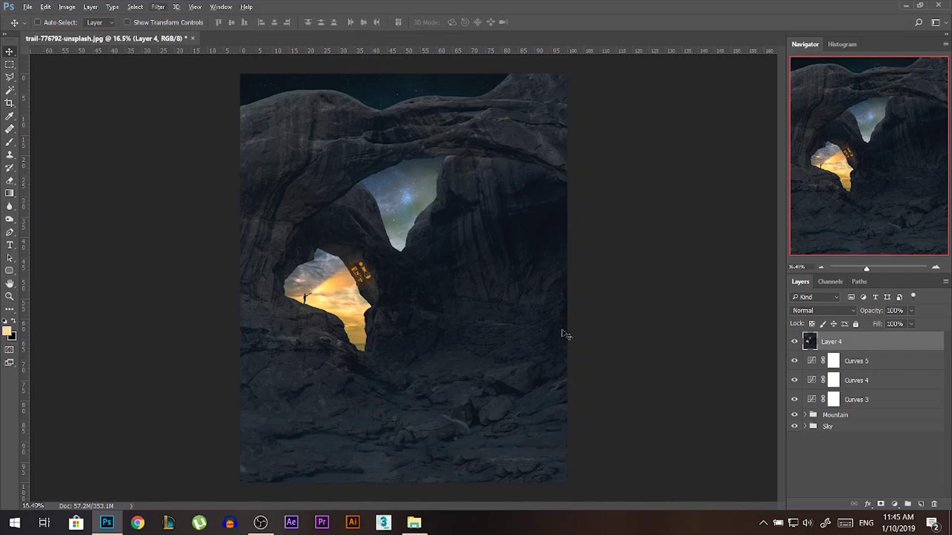
left_click(157, 7)
left_click(215, 86)
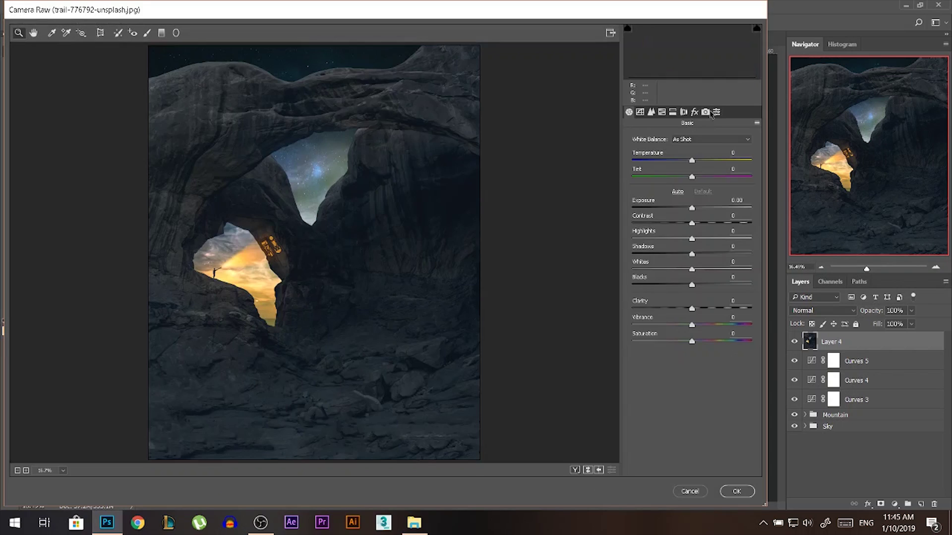
left_click(694, 111)
left_click_drag(693, 271, 533, 258)
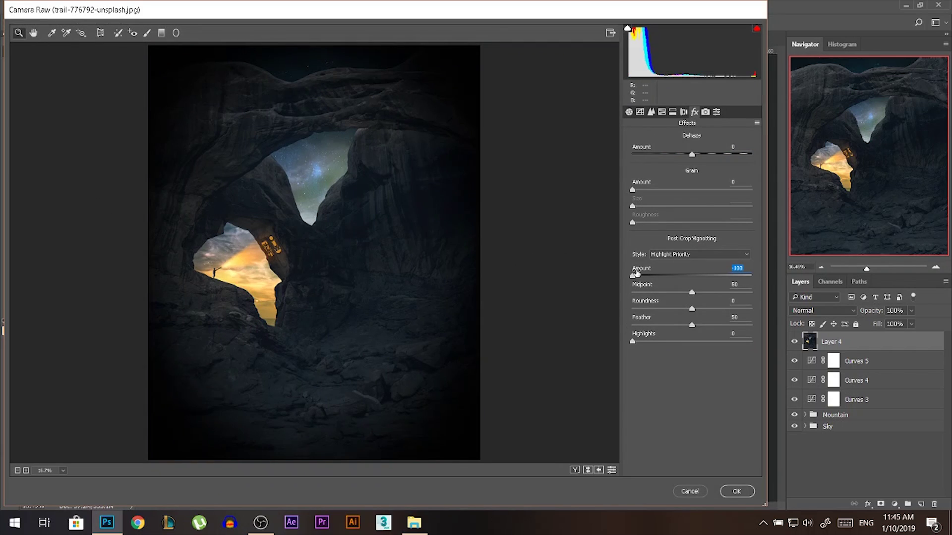
left_click_drag(636, 272, 679, 268)
left_click_drag(693, 152, 698, 153)
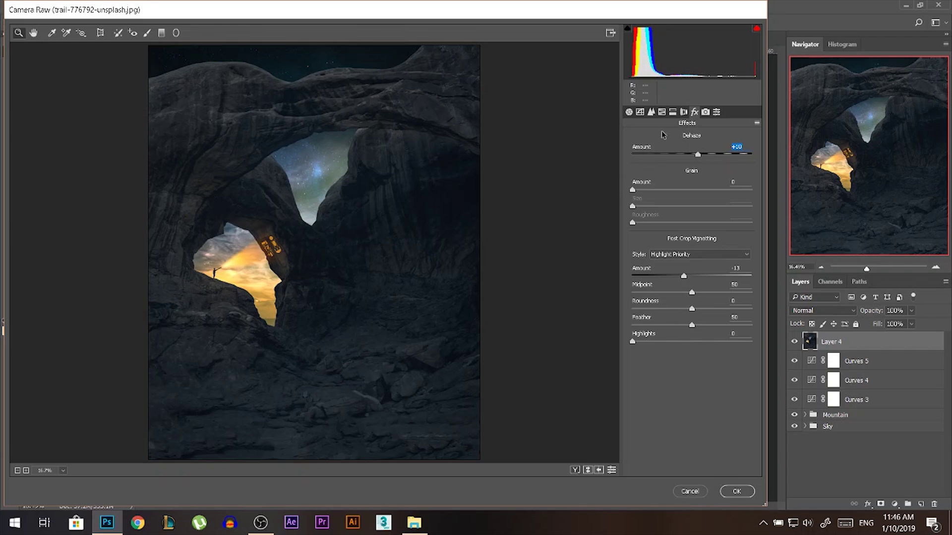
Step: Set Camera Raw's basic Clarity to -16, Exposure to +0.15 and Shadows to +15, and apply the filter
left_click(629, 114)
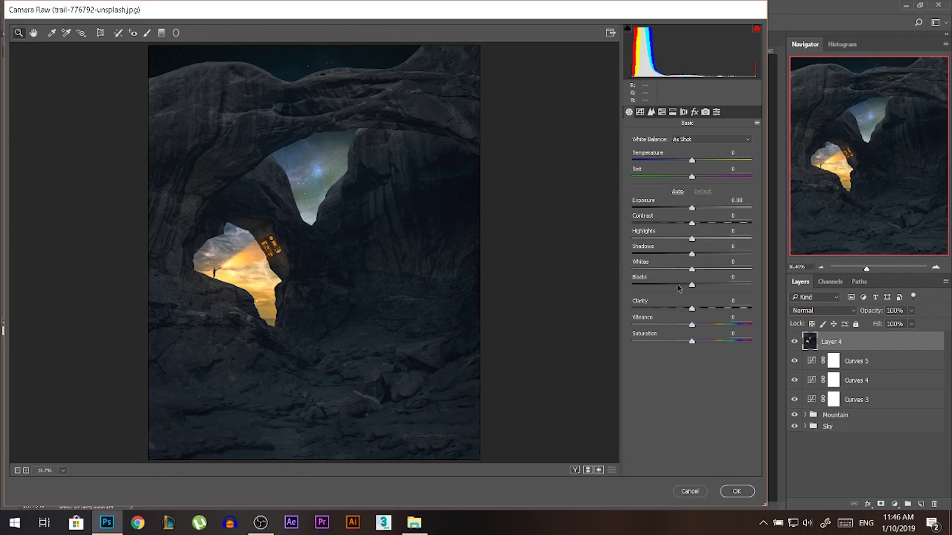
mouse_move(697, 305)
left_mouse_down()
mouse_move(740, 300)
mouse_move(664, 291)
mouse_move(684, 291)
left_mouse_up()
left_click_drag(691, 205, 694, 203)
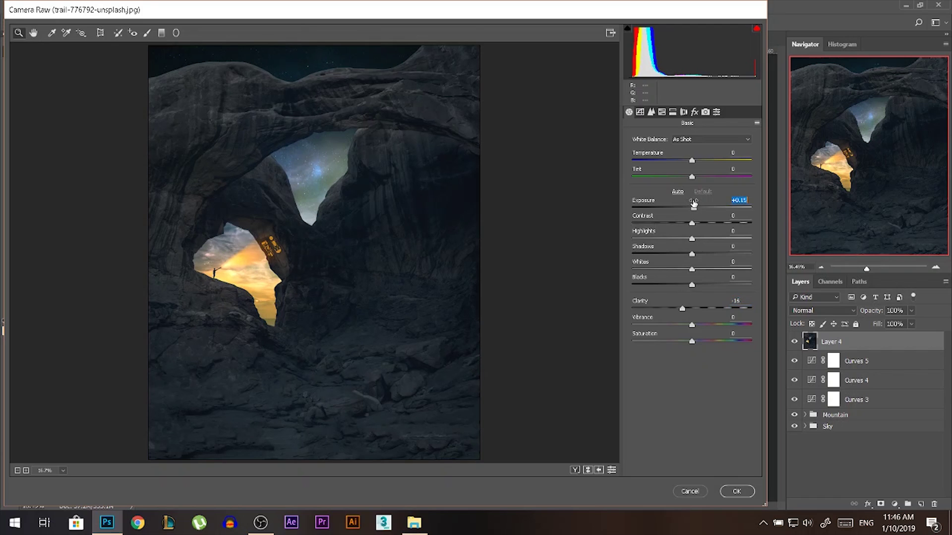
left_click_drag(692, 254, 700, 252)
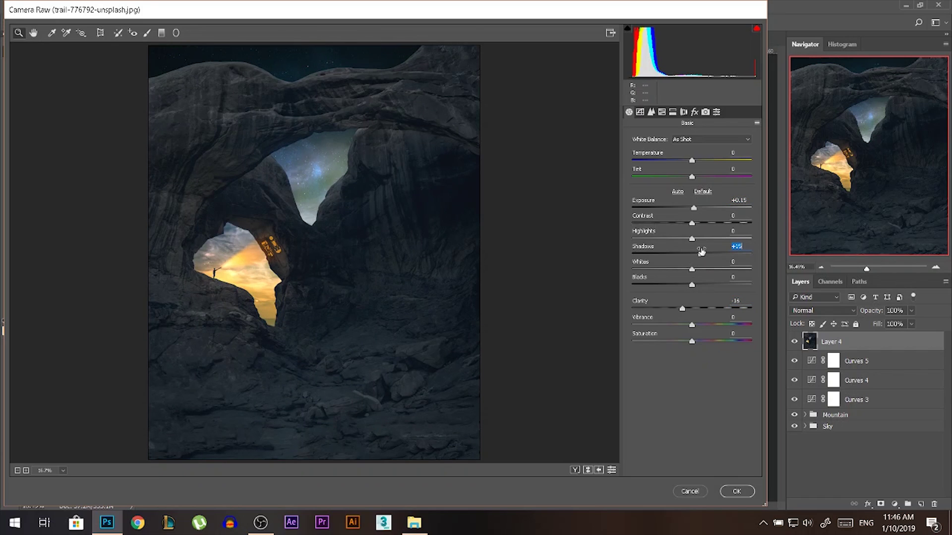
left_click(735, 491)
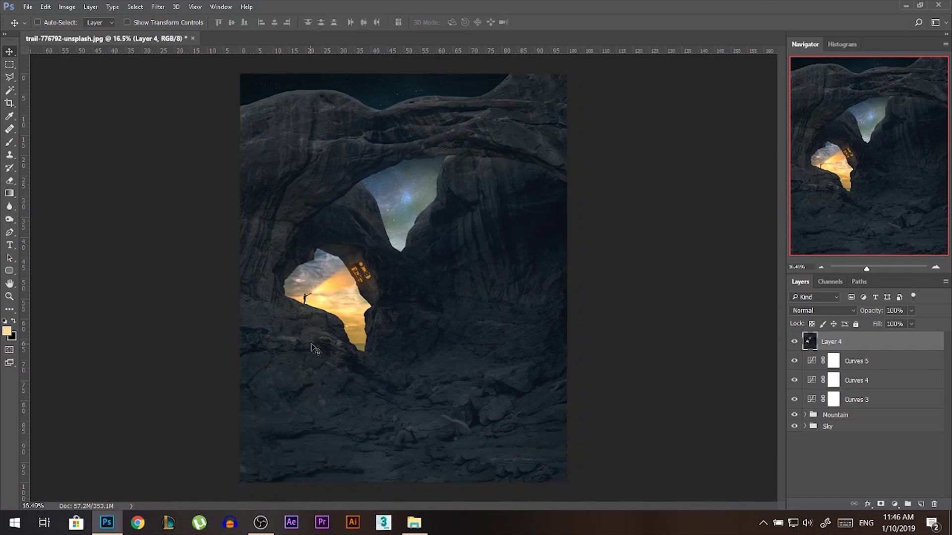
Step: Add a new empty layer above the merged layer and set its blend mode to Overlay
scroll(356, 330, "down", 1)
scroll(344, 330, "up", 1)
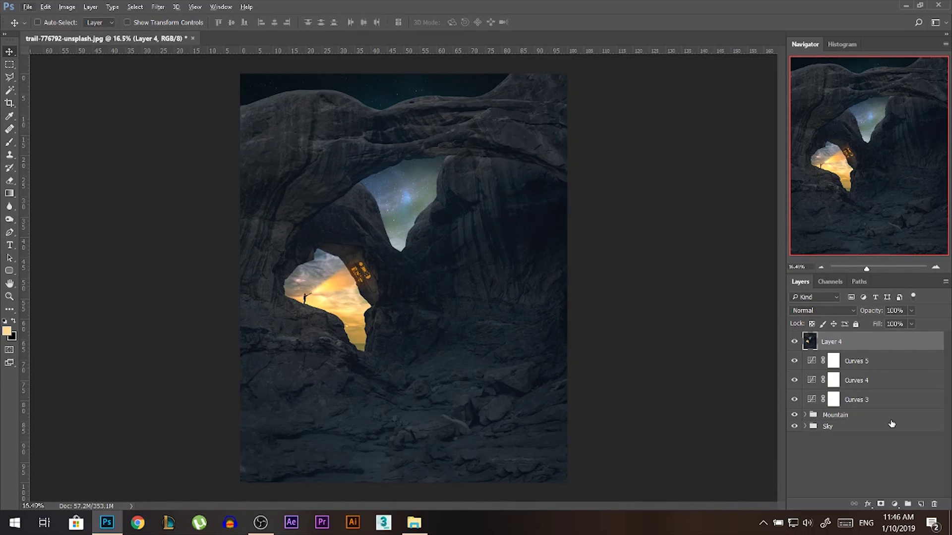
left_click(922, 504)
left_click(821, 310)
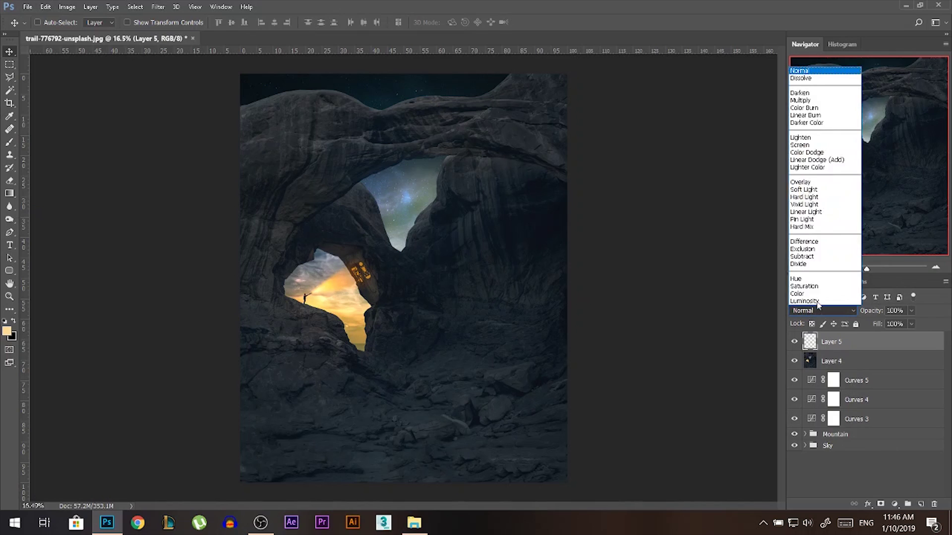
left_click(808, 185)
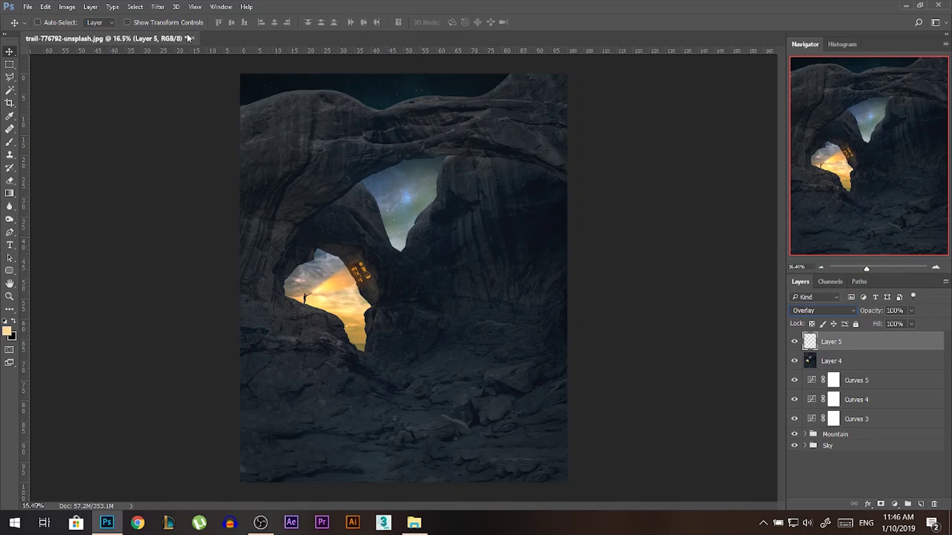
Step: Paint a soft warm yellow (#ffdd73) glow with the Brush at 30% opacity over the hieroglyph rock face and the ledge near the standing figure
left_click(9, 143)
left_click_drag(260, 25, 148, 35)
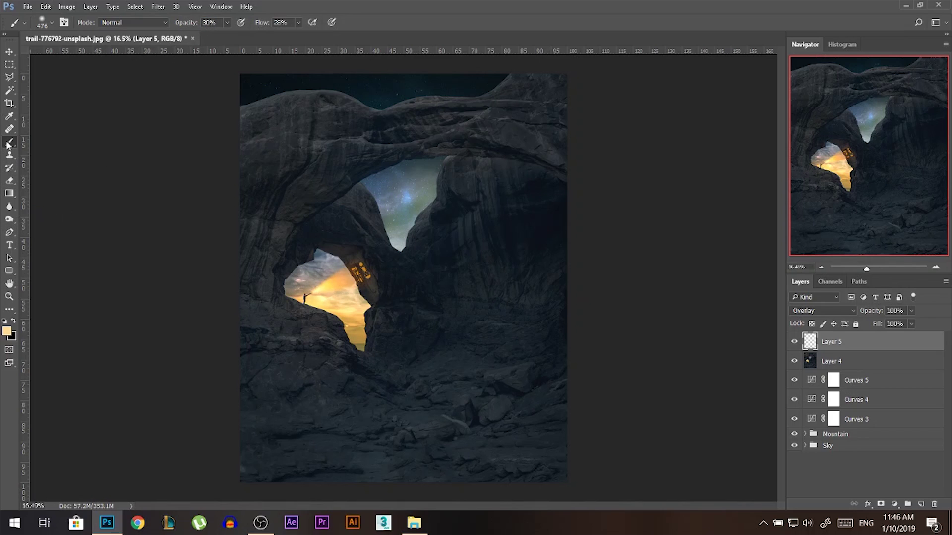
mouse_move(353, 329)
left_mouse_down()
mouse_move(340, 297)
mouse_move(327, 310)
left_mouse_up()
left_click(6, 331)
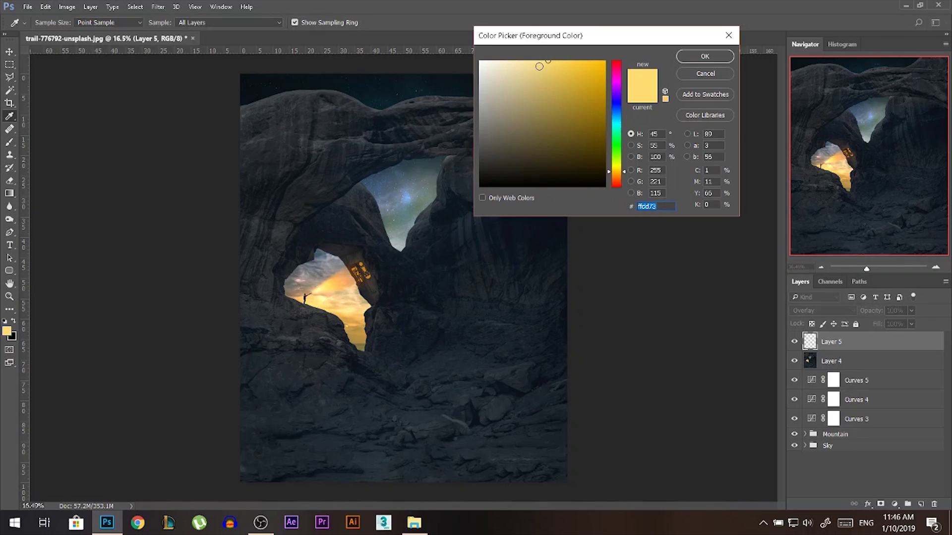
left_click(703, 58)
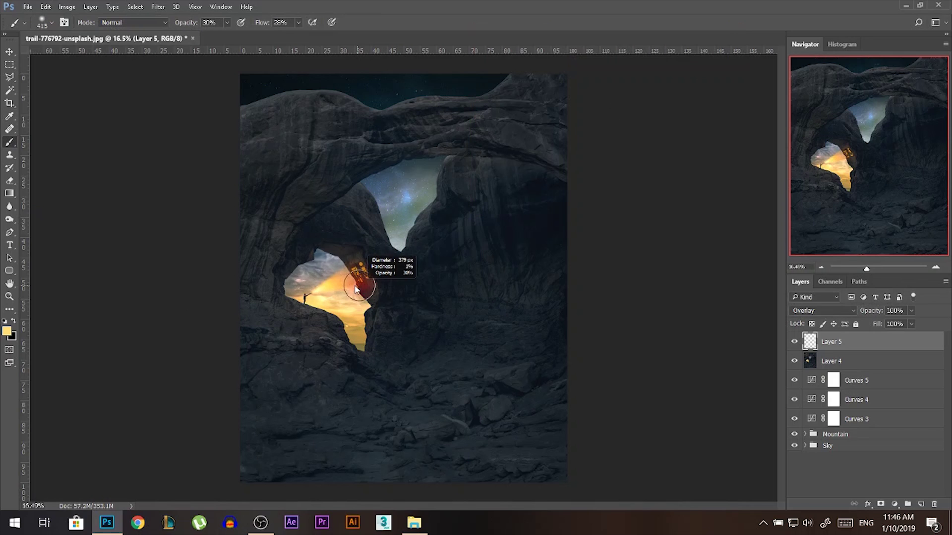
scroll(356, 290, "up", 2)
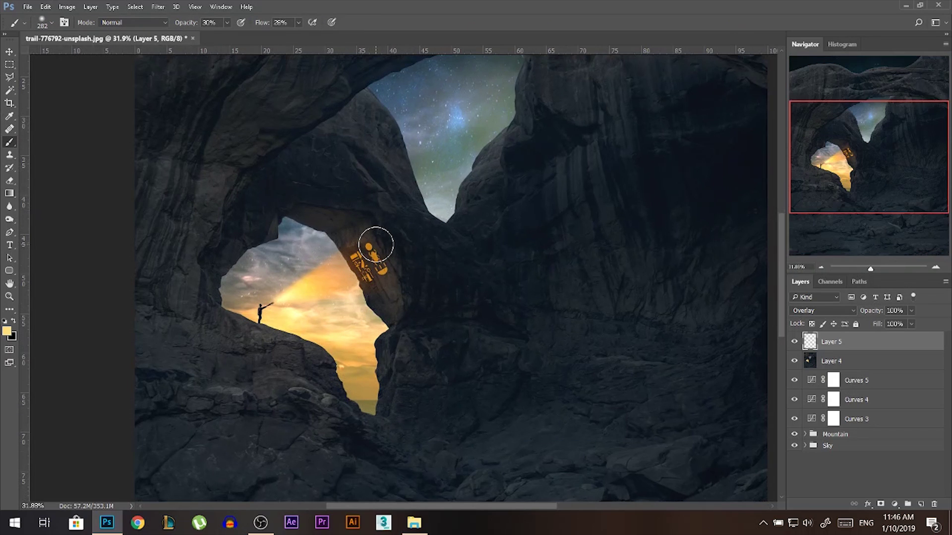
scroll(376, 244, "down", 1)
left_click_drag(373, 262, 388, 311)
right_click(388, 271, "alt")
mouse_move(357, 234)
left_mouse_down()
mouse_move(310, 227)
mouse_move(286, 271)
mouse_move(295, 324)
left_mouse_up()
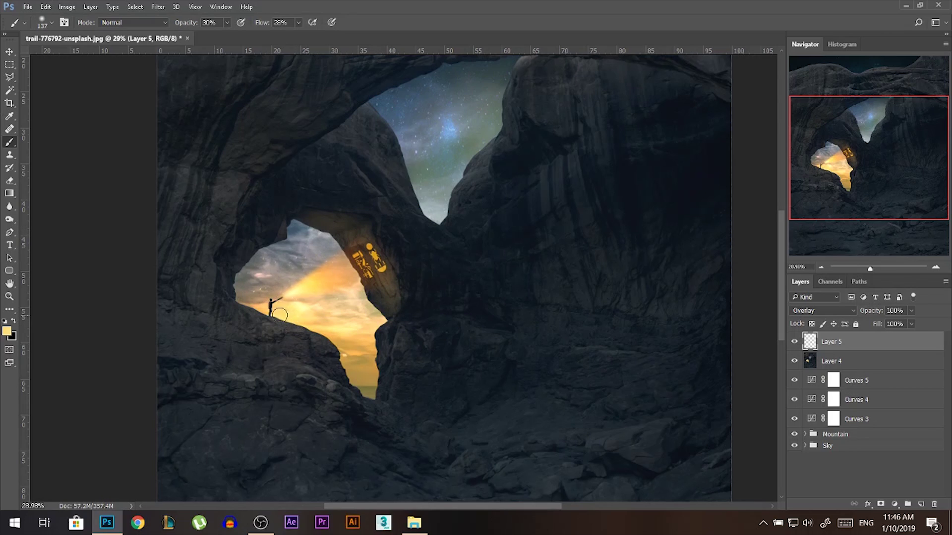
left_click_drag(285, 307, 271, 289, "alt")
Step: Brush warm light along the rock edges around the starry-sky opening, and add a large soft glow over the sunlit arch with a 1785 px brush
scroll(409, 248, "down", 1)
right_click(463, 188, "alt")
right_click(447, 201, "alt")
left_click_drag(452, 200, 490, 158)
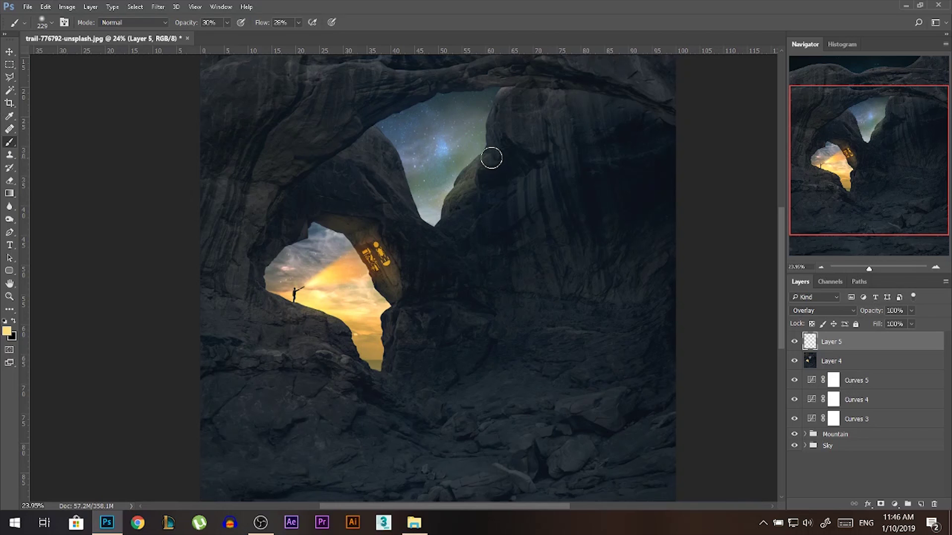
scroll(511, 119, "down", 1)
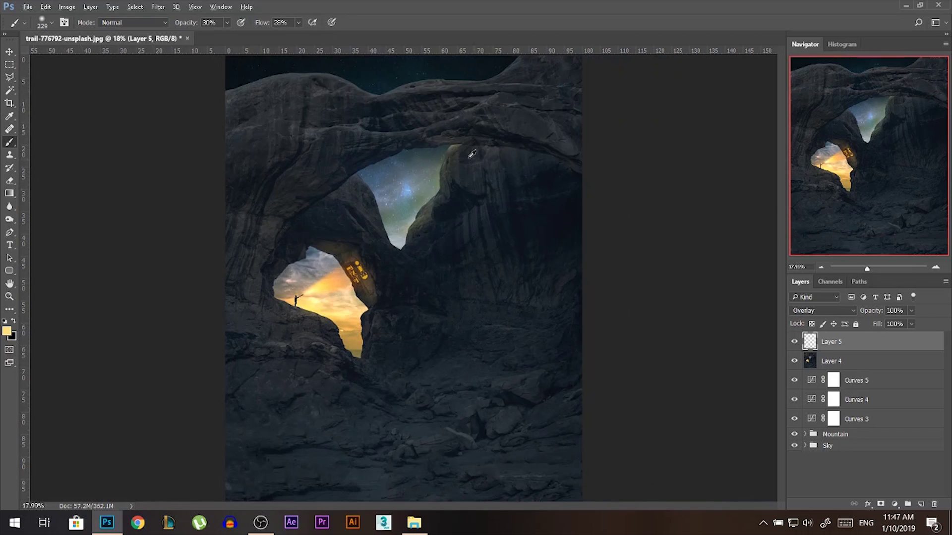
scroll(391, 162, "up", 1)
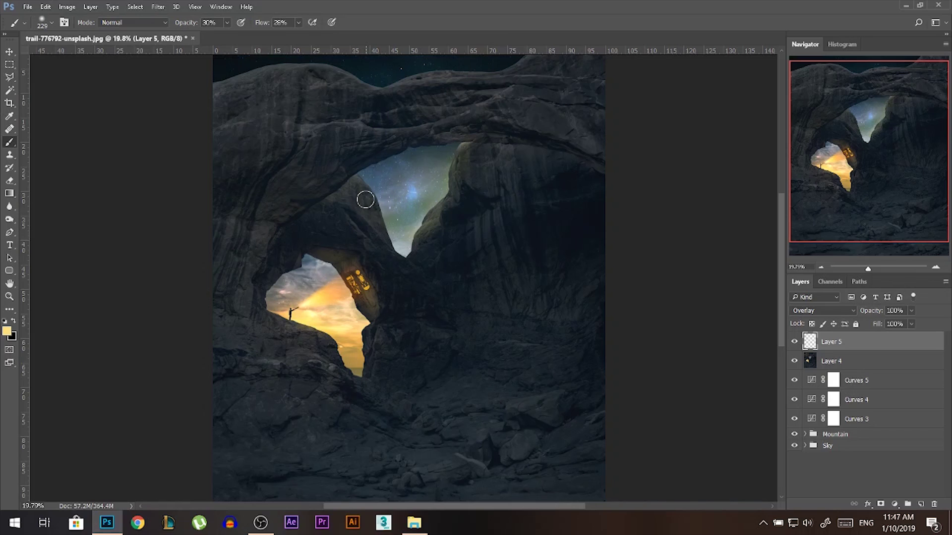
scroll(397, 225, "down", 1)
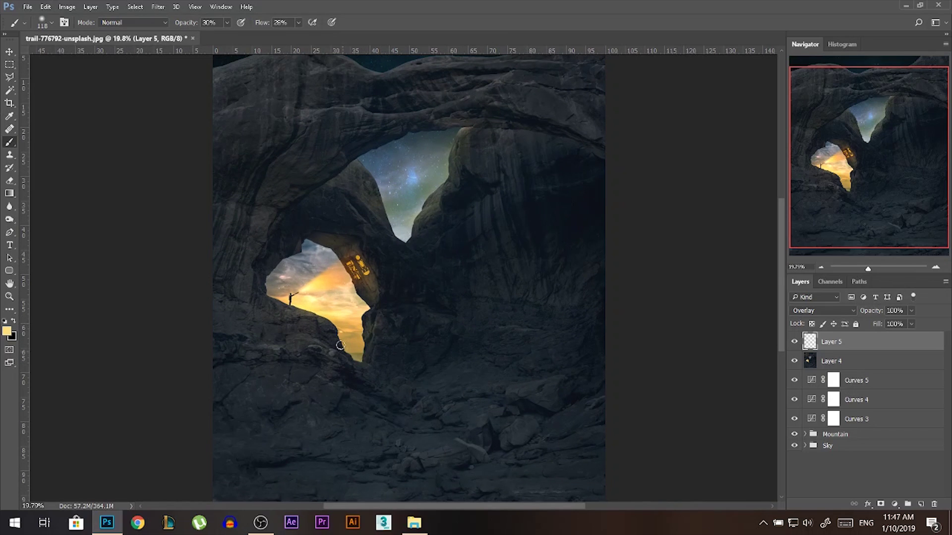
mouse_move(320, 299)
left_mouse_down()
mouse_move(365, 301)
mouse_move(336, 292)
mouse_move(347, 306)
mouse_move(345, 269)
mouse_move(314, 247)
mouse_move(326, 293)
mouse_move(381, 290)
mouse_move(386, 304)
mouse_move(356, 309)
mouse_move(406, 304)
left_mouse_up()
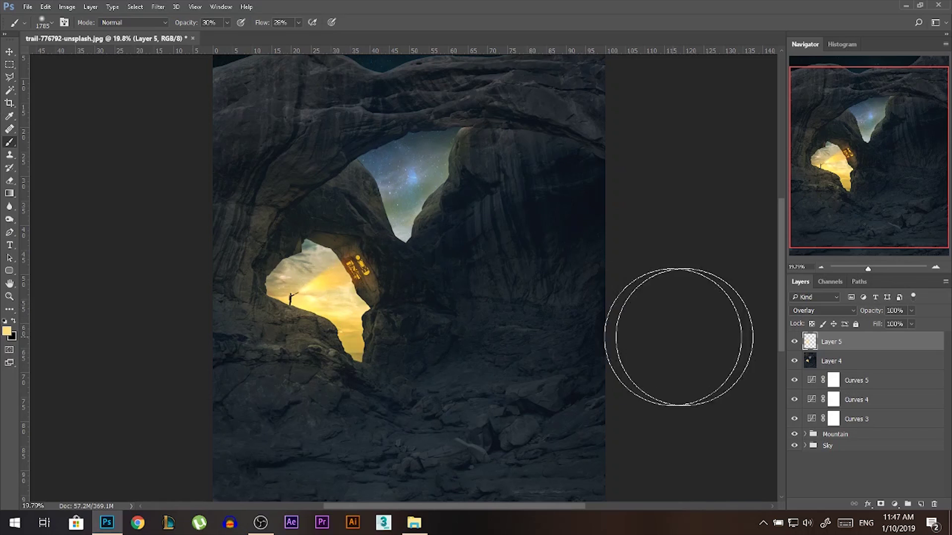
Step: Shift the painted glow layer's Hue to -10 with Hue/Saturation and compare the image with the layer hidden and shown
key("ctrl+u")
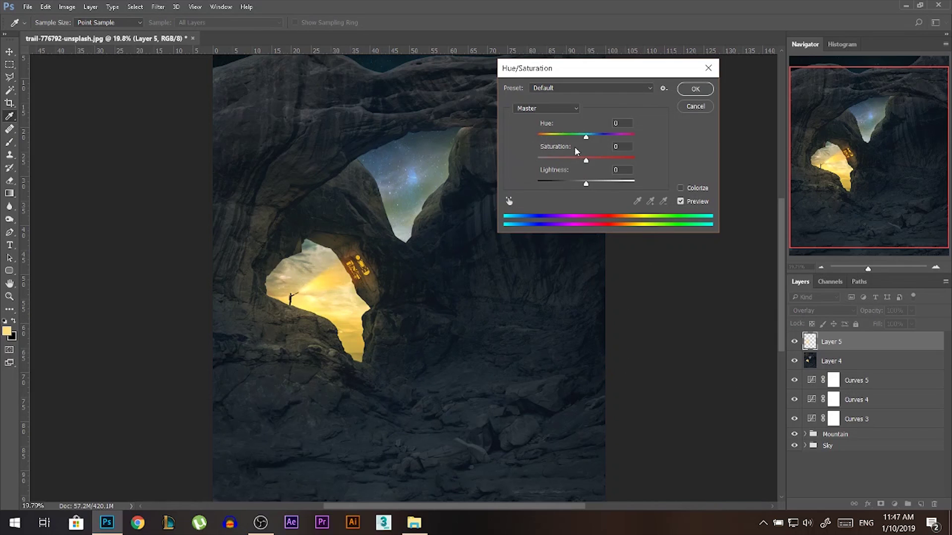
left_click_drag(584, 138, 581, 134)
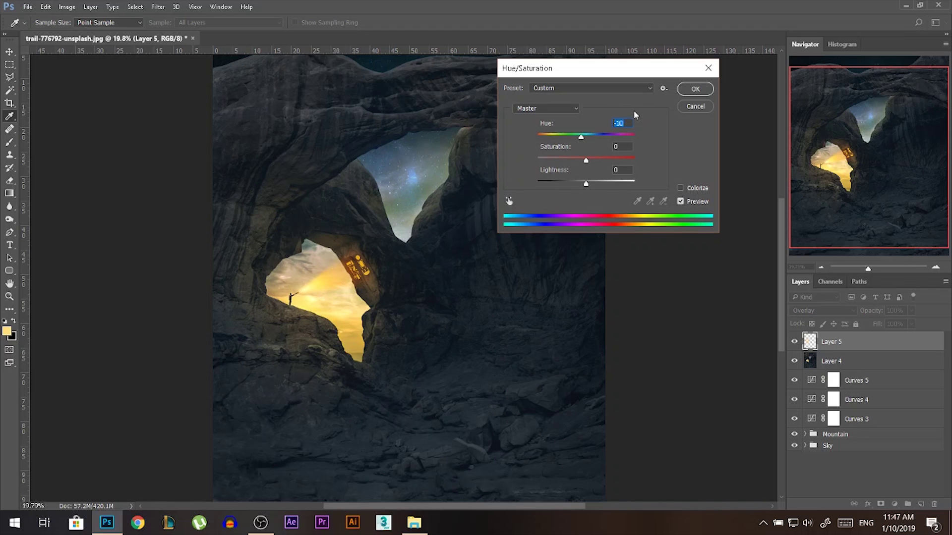
left_click(696, 89)
left_click(794, 342)
left_click(794, 342)
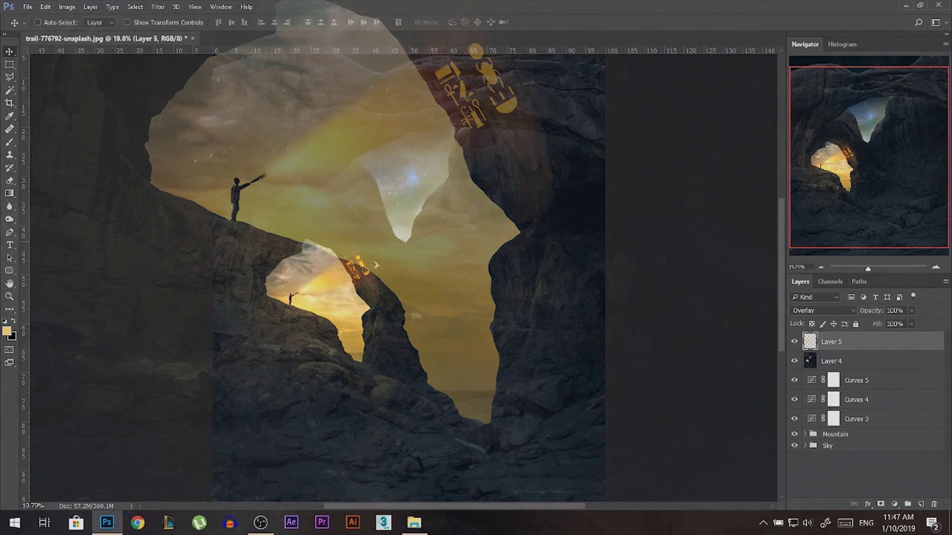